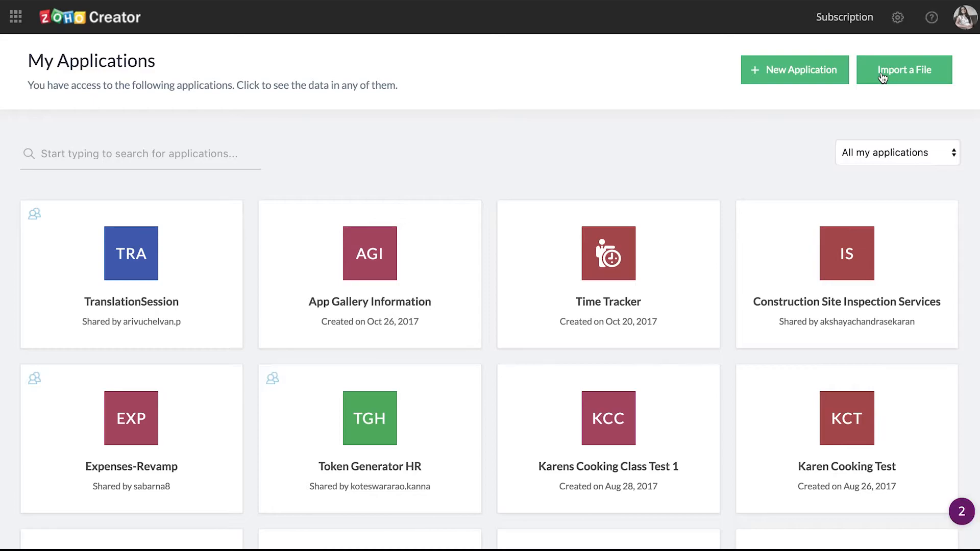
Step: Start a new application by importing My NonProfit App Sample.xlsx from the computer
click(883, 77)
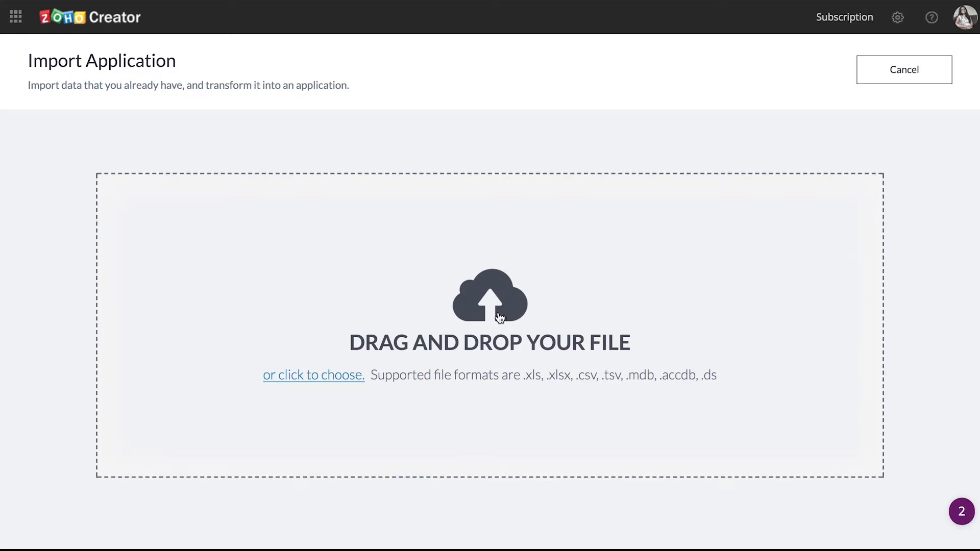
click(496, 316)
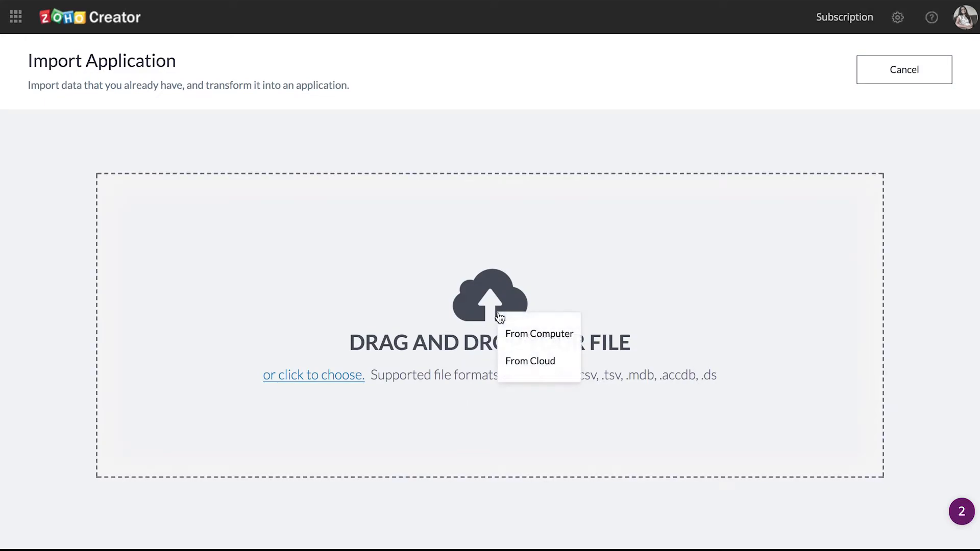
click(516, 335)
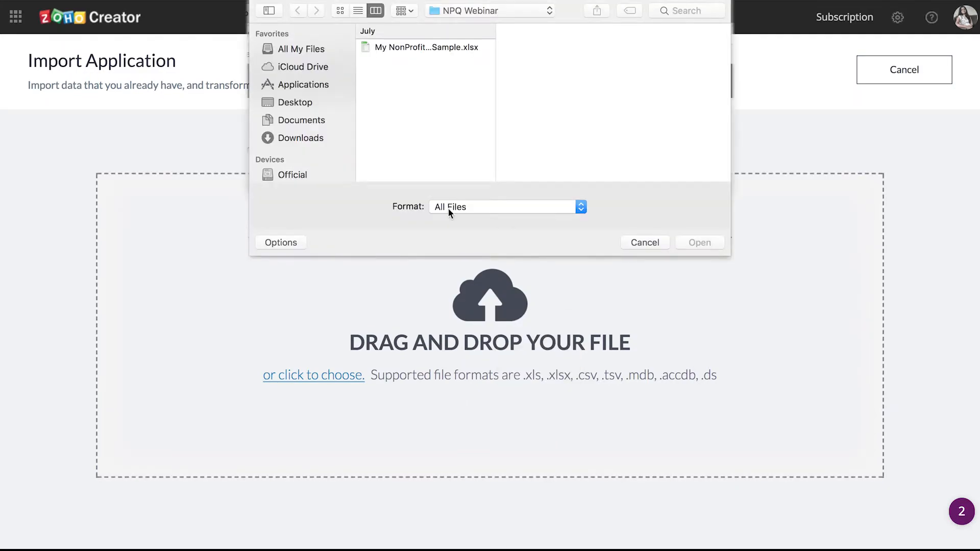
click(443, 48)
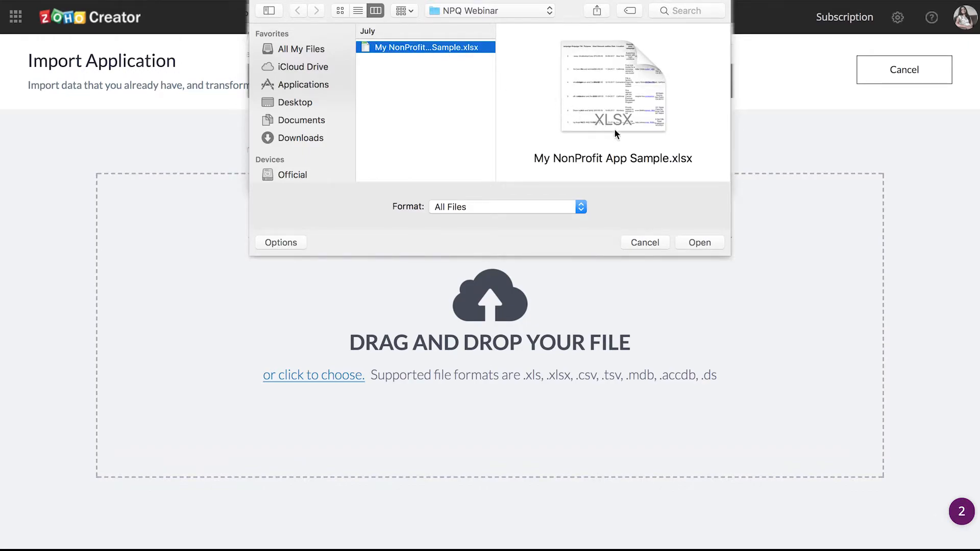
click(687, 242)
click(681, 180)
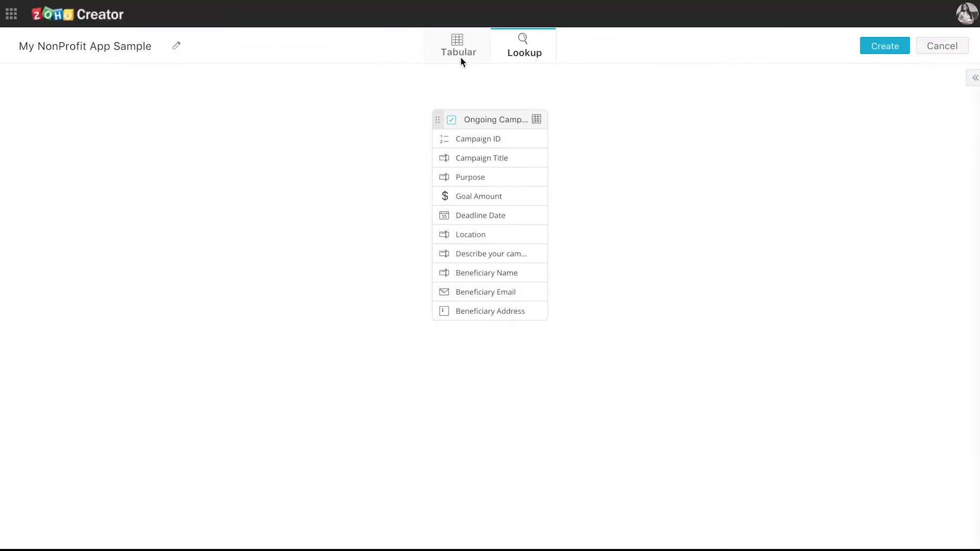
Step: Switch the import preview to Tabular and review the Campaign ID through Location column settings
click(457, 45)
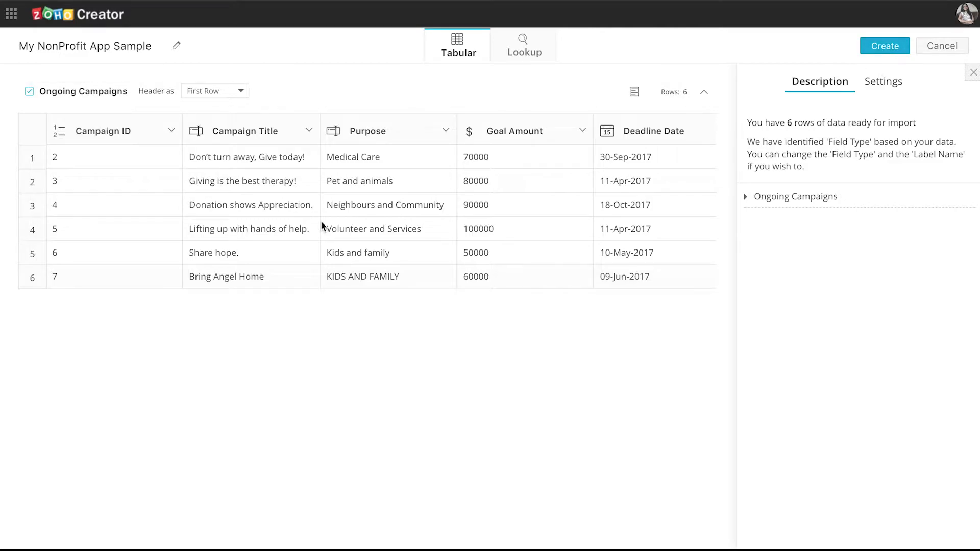
click(177, 139)
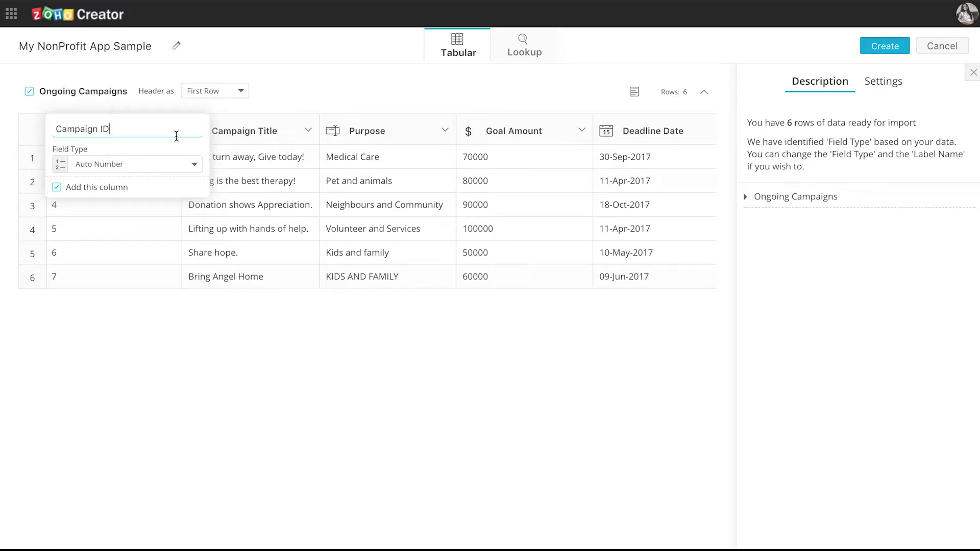
click(158, 315)
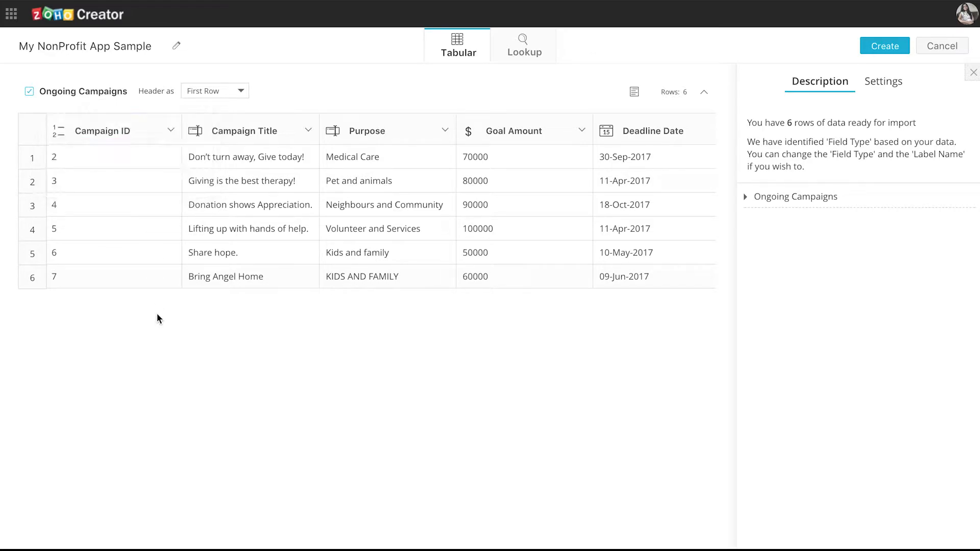
click(309, 133)
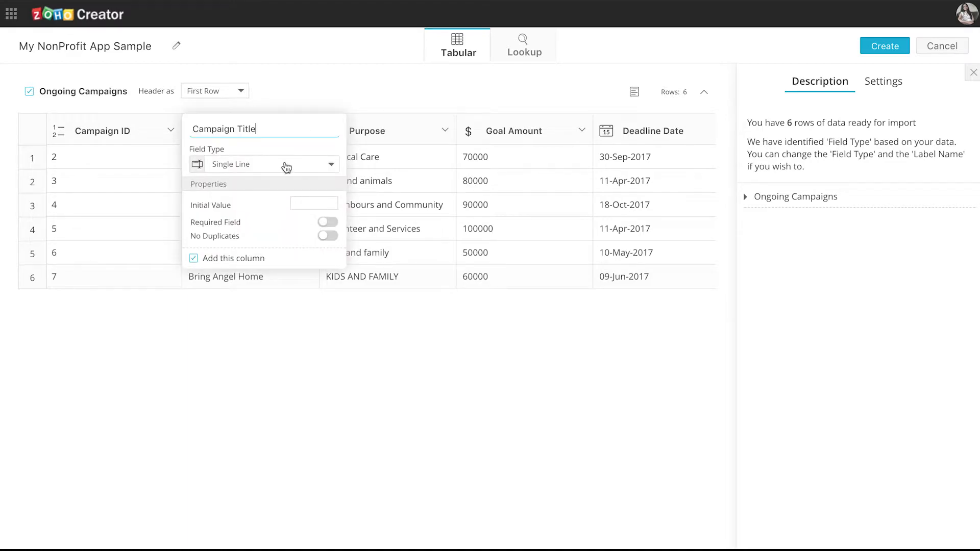
click(433, 133)
scroll(457, 243, right, 2)
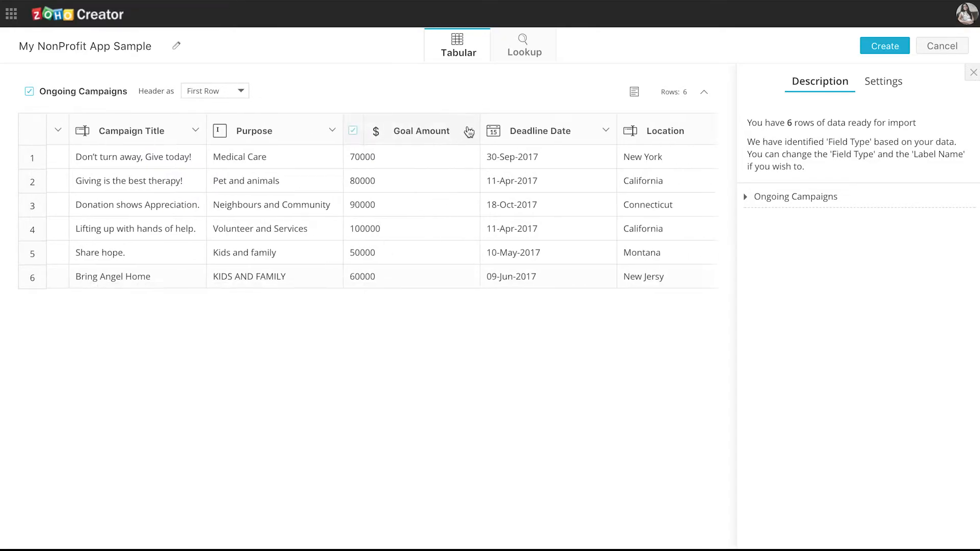
click(467, 131)
click(437, 419)
scroll(587, 203, right, 2)
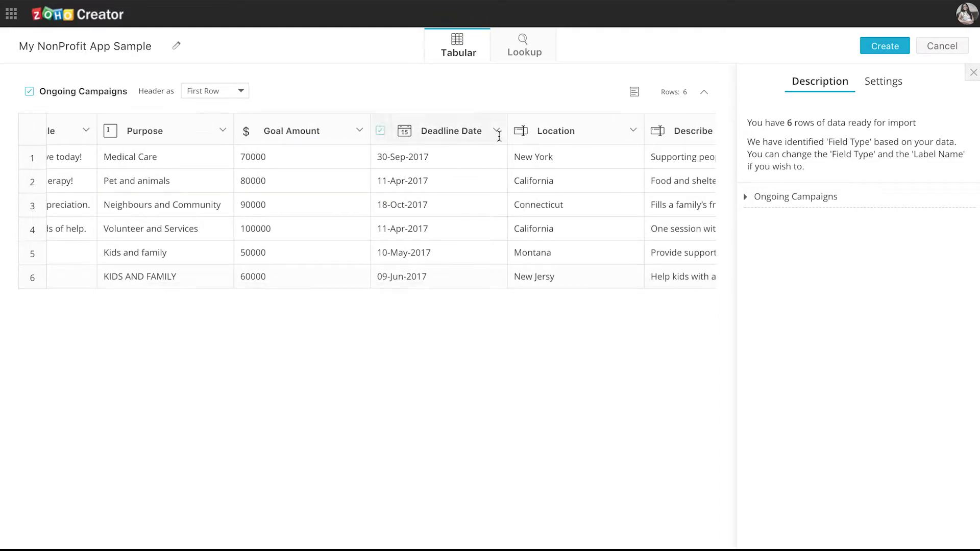
click(497, 130)
click(556, 329)
scroll(587, 199, right, 2)
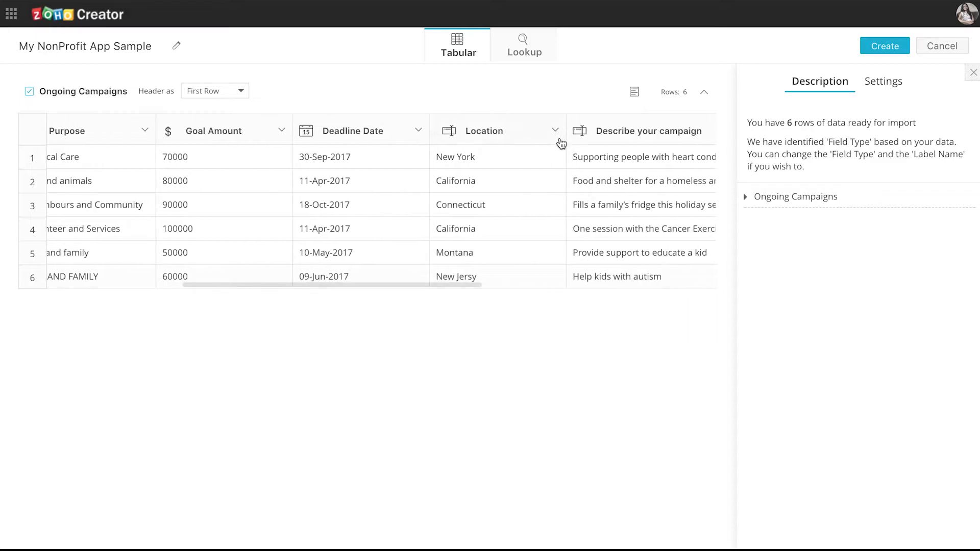
click(558, 132)
click(542, 312)
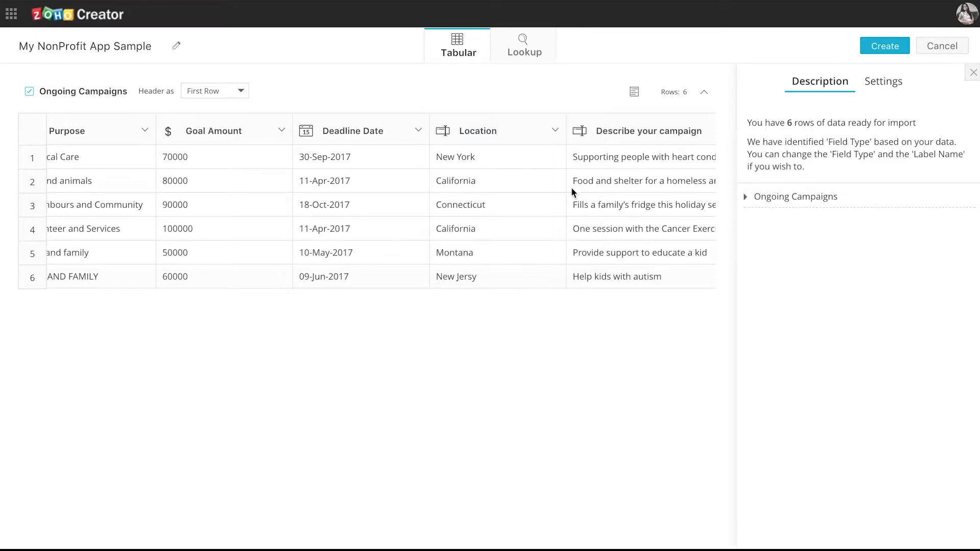
scroll(569, 197, right, 3)
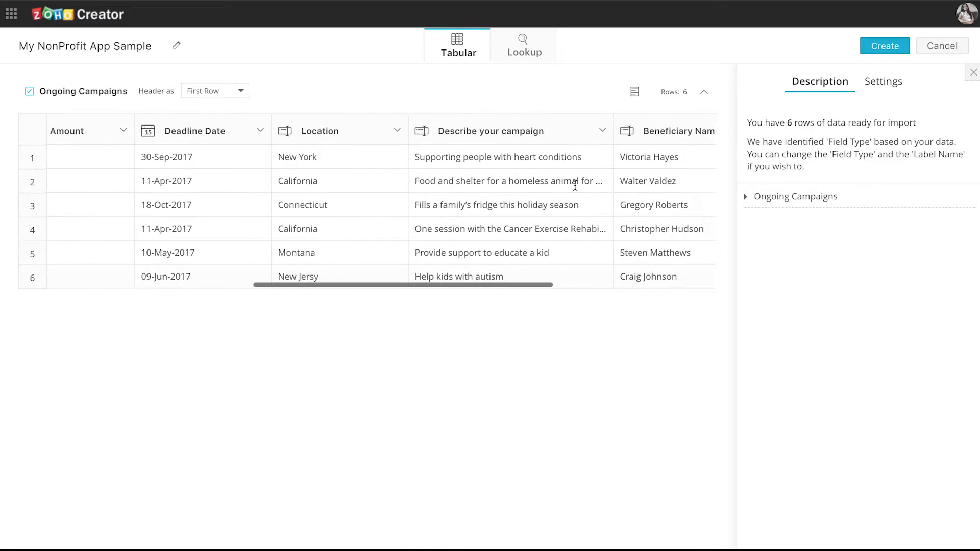
Step: Set Describe your campaign to Multi Line and review the Beneficiary Email and Name columns
click(582, 132)
click(526, 168)
click(507, 201)
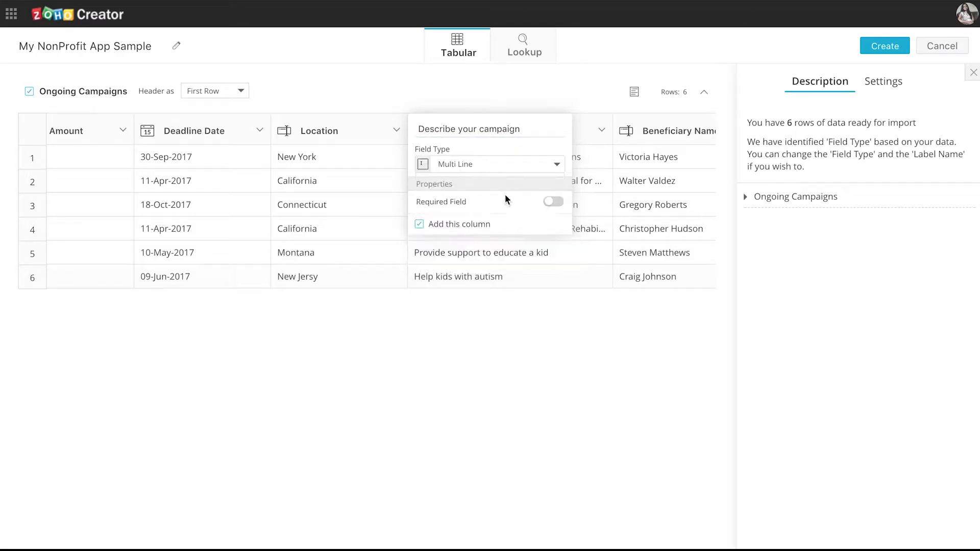
click(487, 340)
scroll(565, 252, right, 5)
click(576, 131)
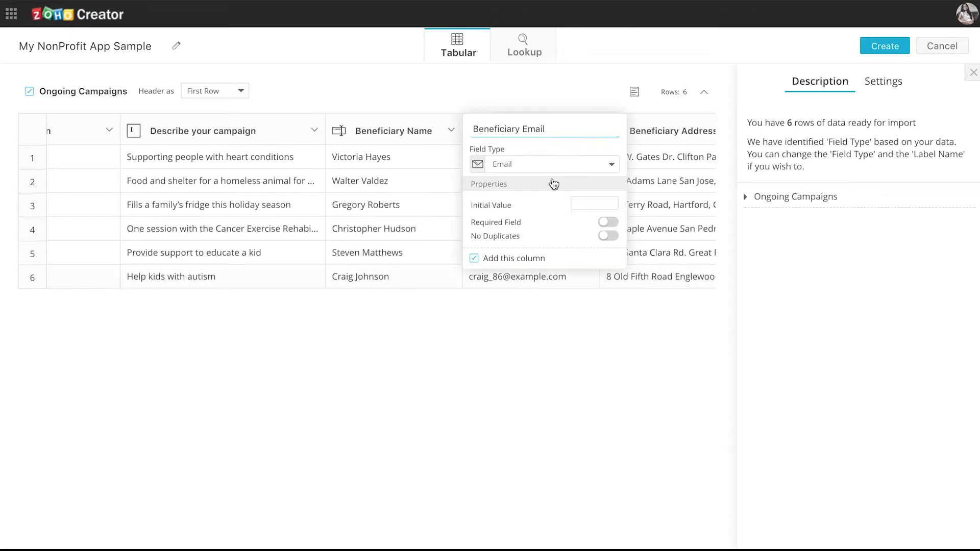
click(439, 332)
click(454, 131)
click(606, 204)
scroll(606, 204, left, 8)
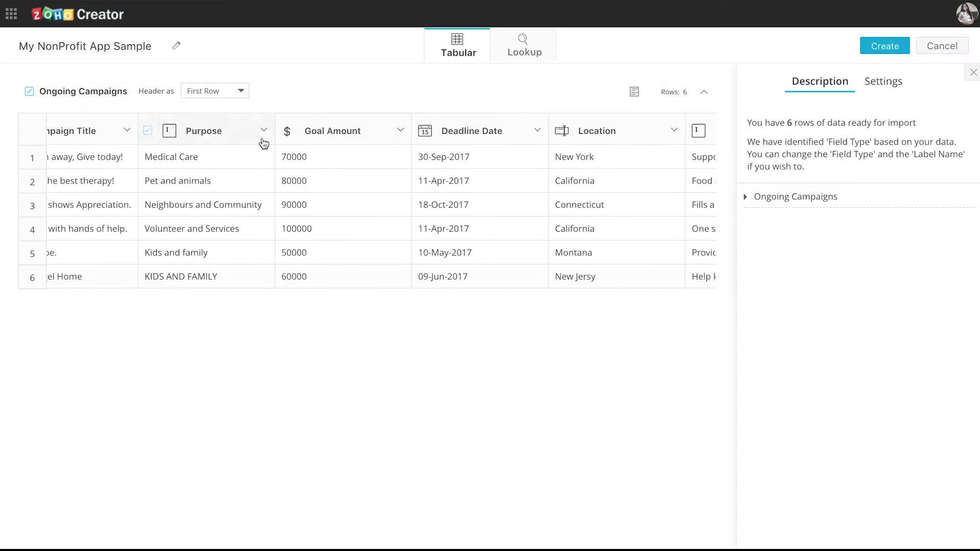
Step: Change the Purpose column to Dropdown and check the Beneficiary Address column settings
click(259, 133)
click(256, 164)
scroll(236, 239, down, 2)
click(219, 219)
click(246, 347)
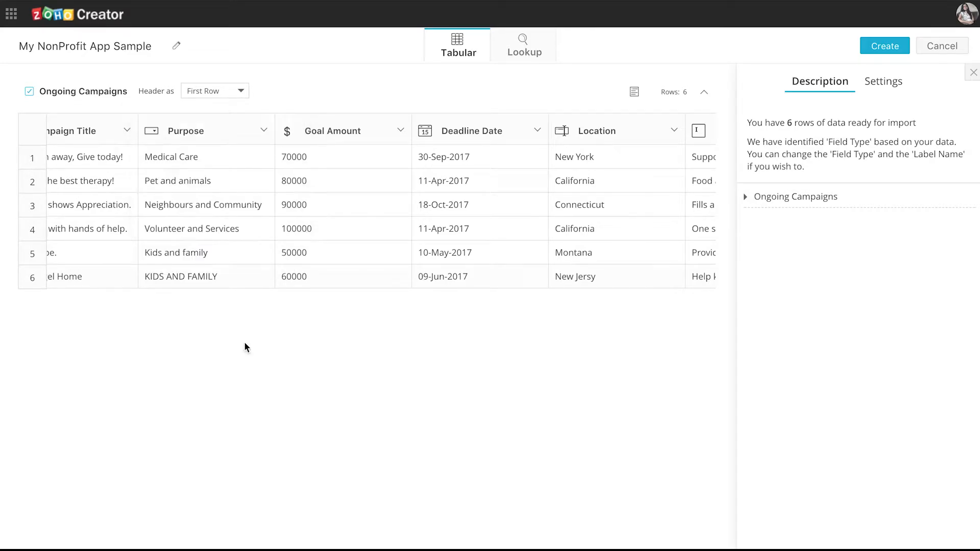
scroll(527, 234, right, 8)
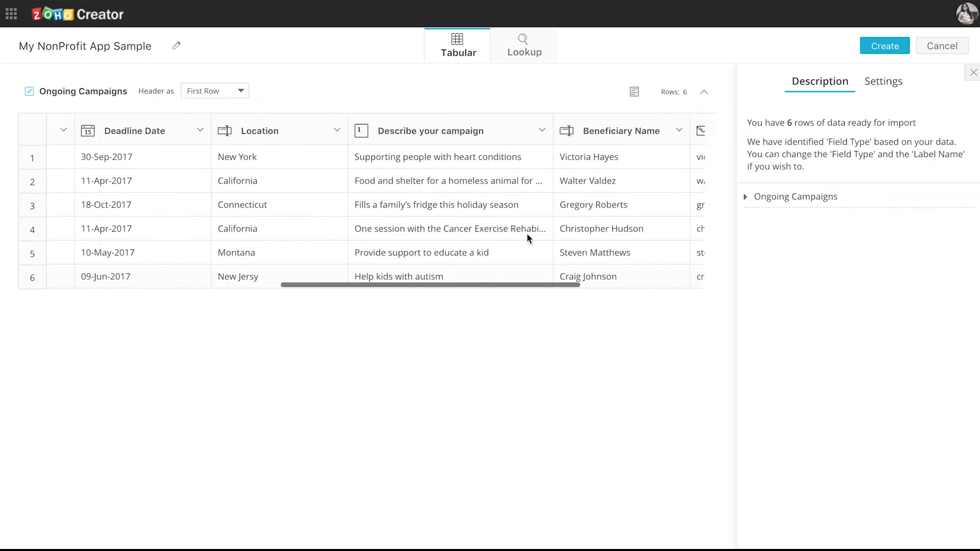
scroll(657, 157, right, 4)
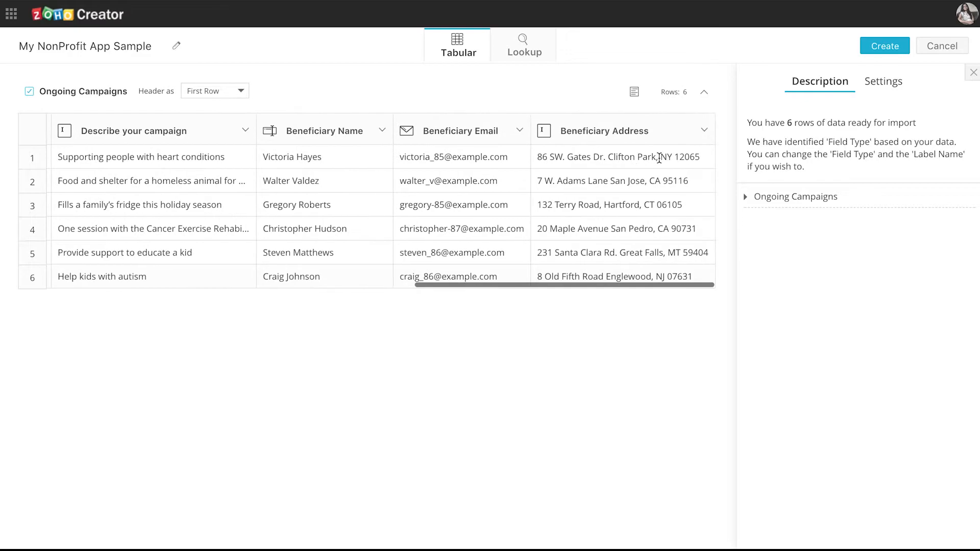
click(680, 134)
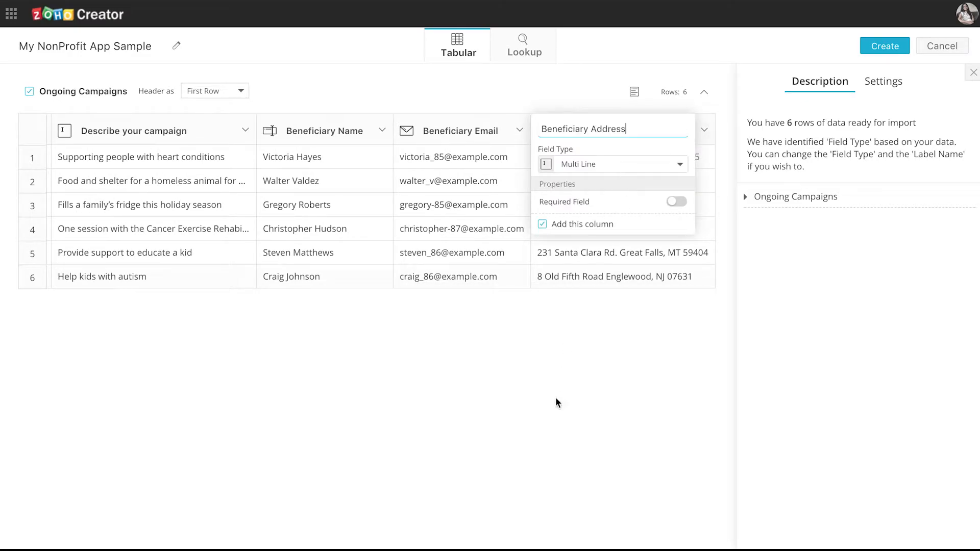
click(578, 381)
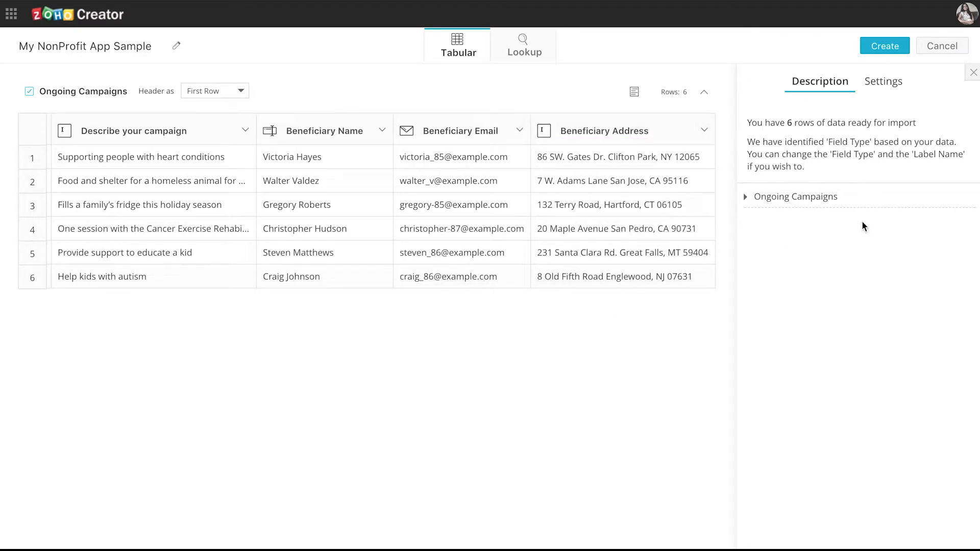
Step: Create the My NonProfit App Sample application and open it through Access Application
click(890, 50)
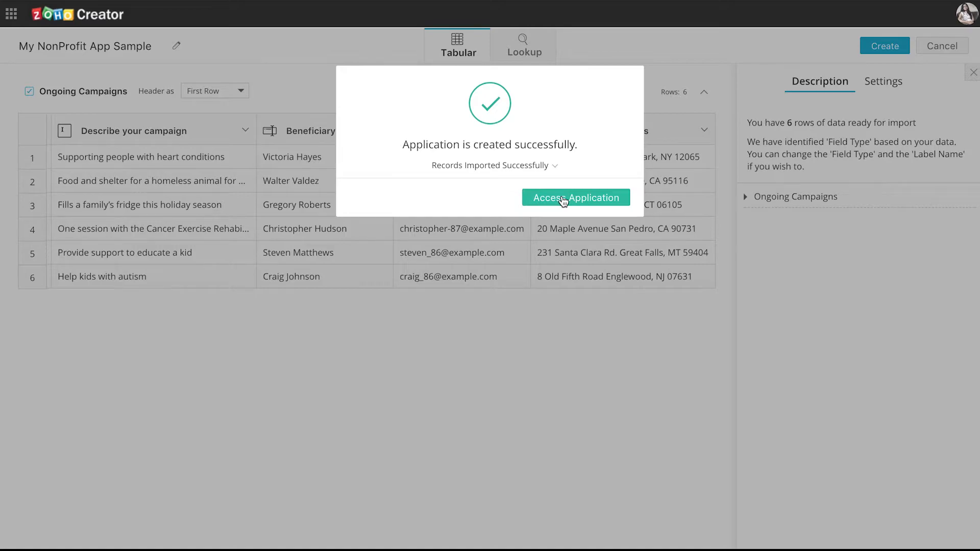
click(564, 199)
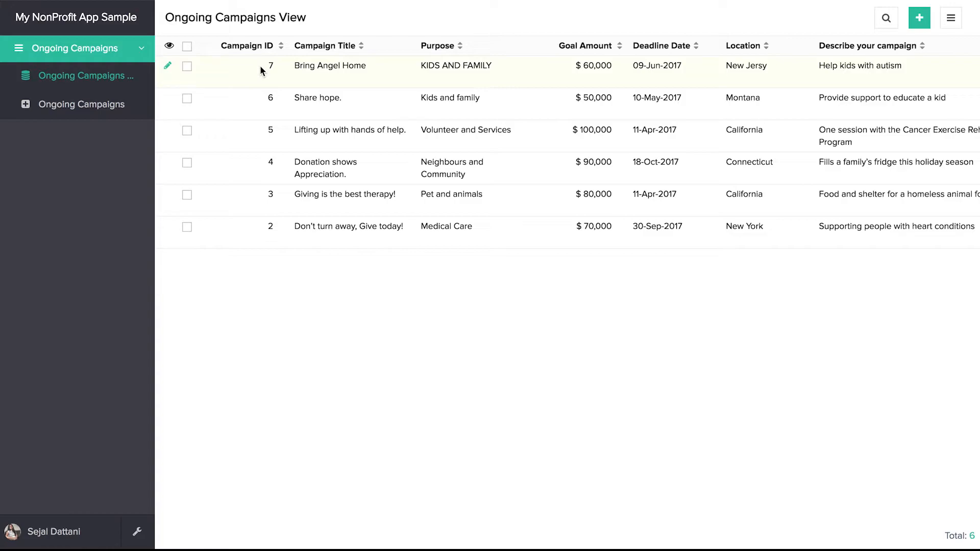
Step: Scroll across the Ongoing Campaigns View to inspect the six imported campaign records
scroll(535, 97, right, 8)
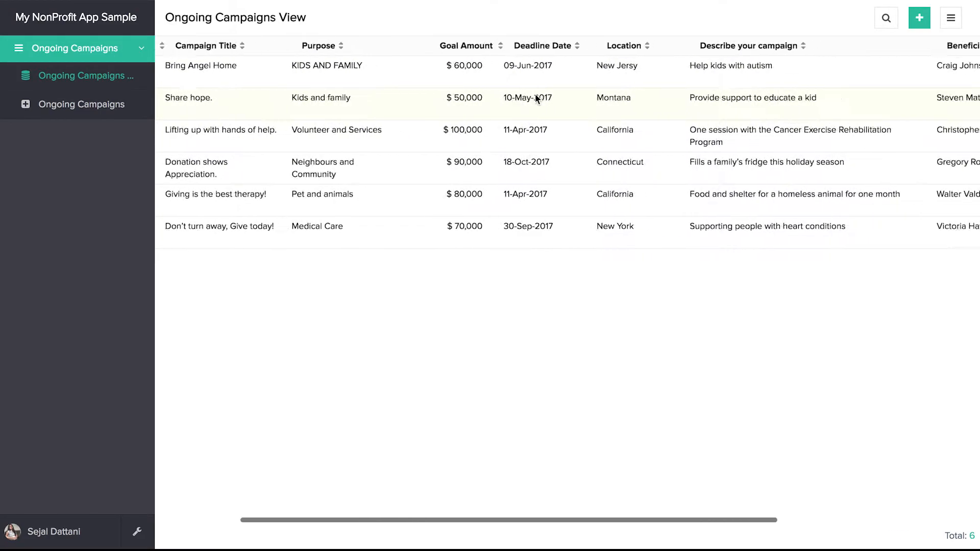
scroll(535, 97, left, 5)
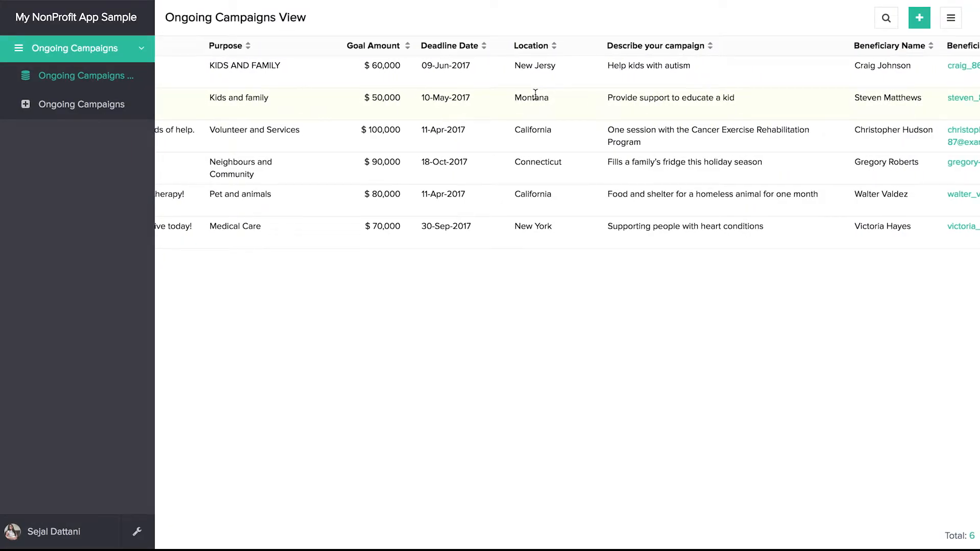
scroll(535, 97, left, 5)
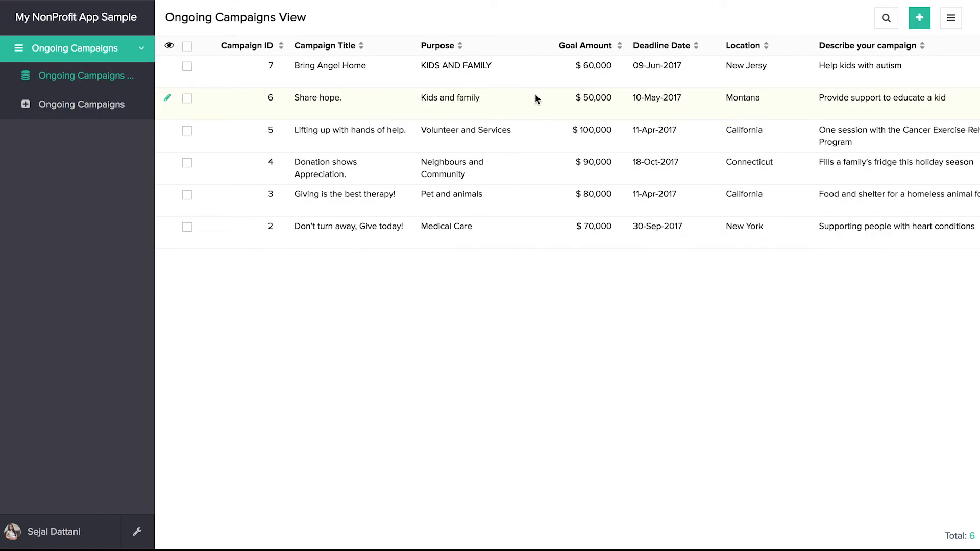
Step: Load the blank Ongoing Campaigns form from the sidebar and open the wrench settings menu
click(71, 114)
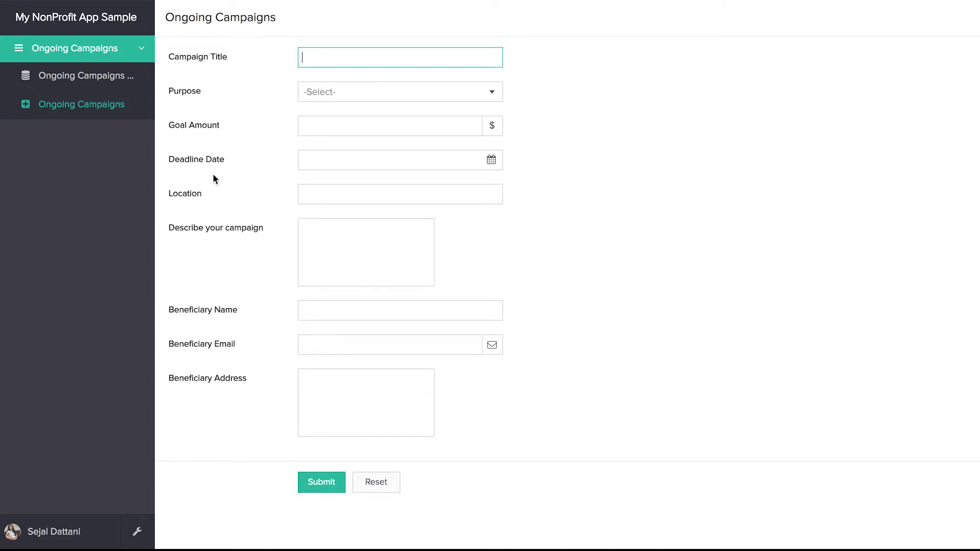
click(138, 535)
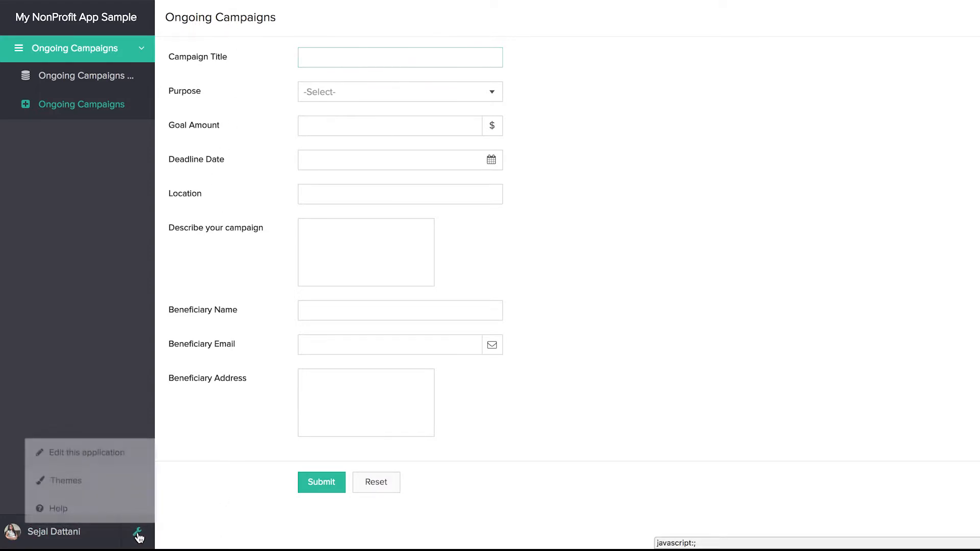
Step: Open the app in the builder and retitle the Ongoing Campaigns form 'New Campaigns'
click(123, 453)
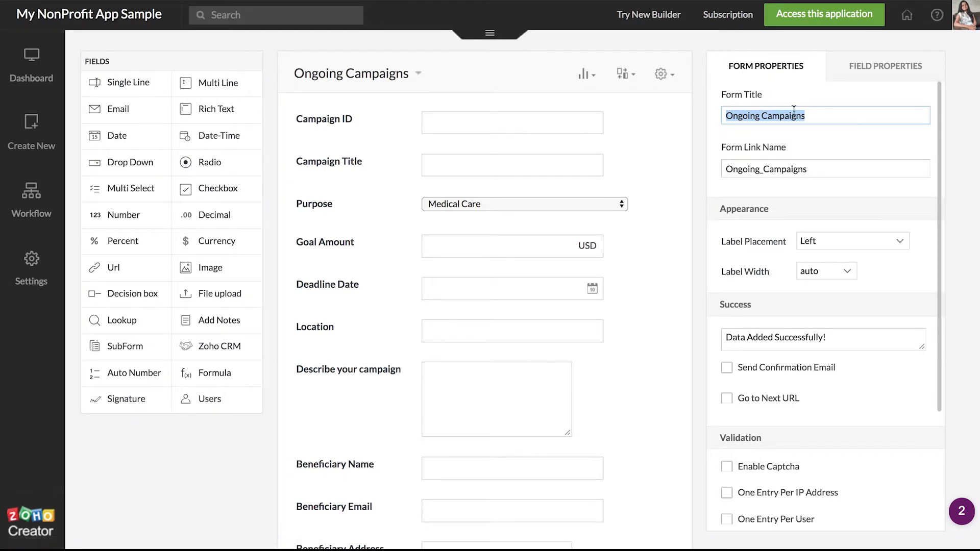
key(BackSpace)
text(New CAmpai)
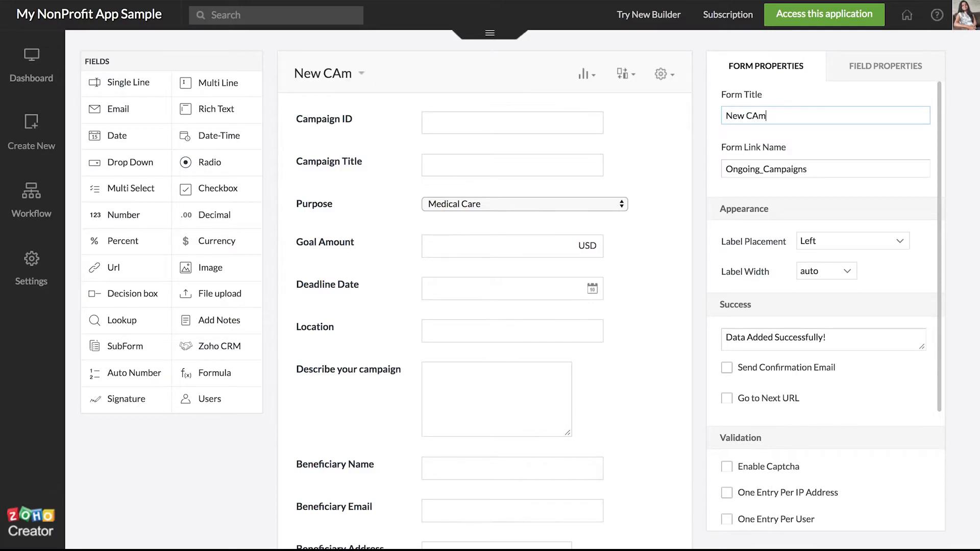
key(BackSpace)
key(BackSpace)
key(BackSpace)
key(BackSpace)
key(BackSpace)
text(ampaigns)
key(Return)
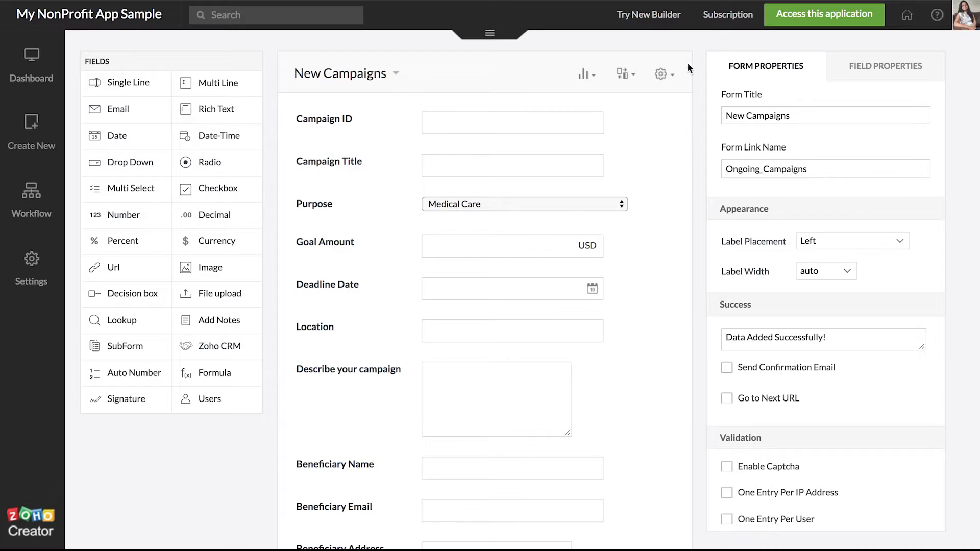
click(869, 74)
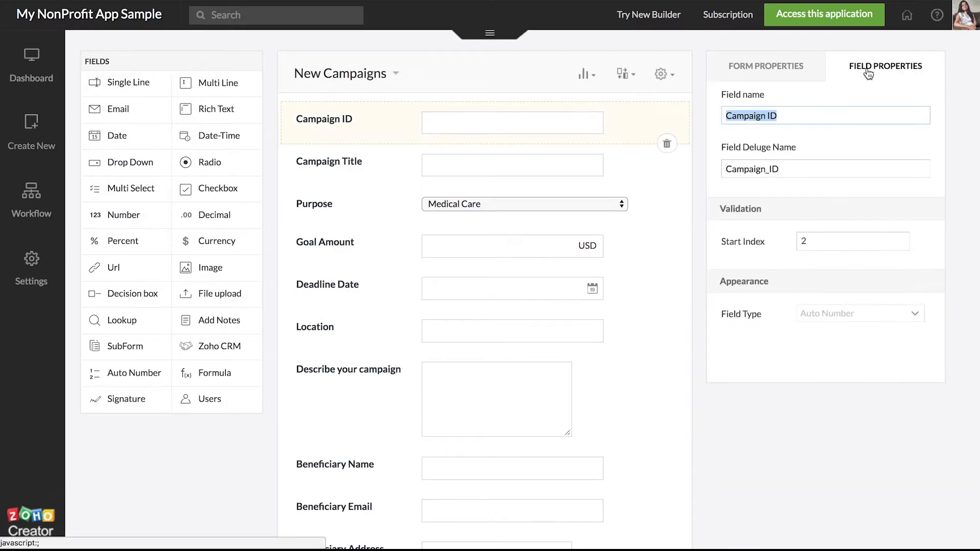
click(781, 72)
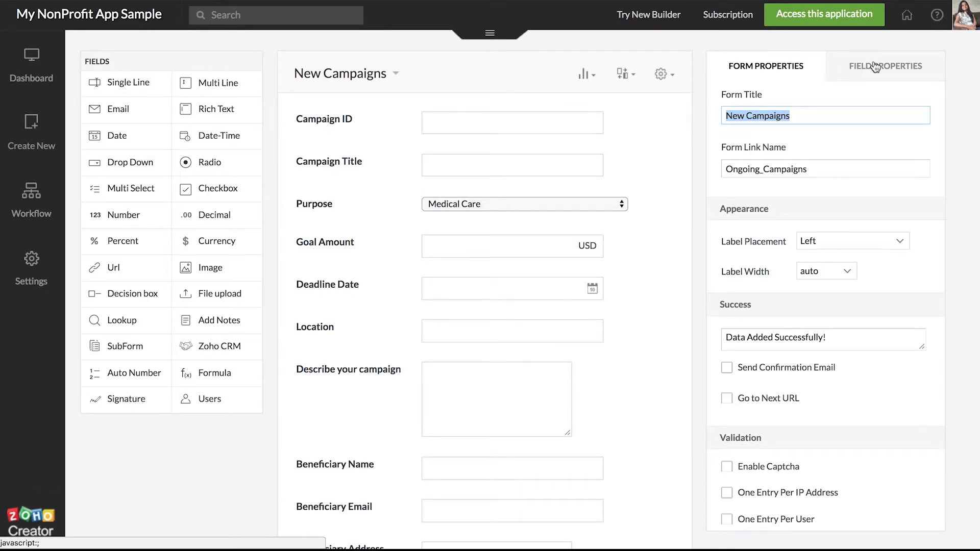
scroll(824, 264, down, 1)
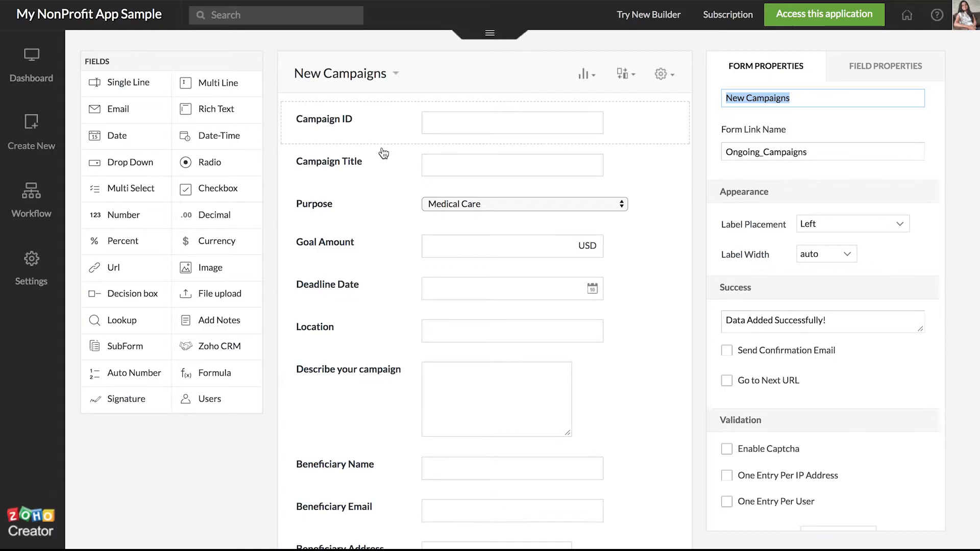
Step: Mark Campaign Title, Goal Amount and Deadline Date as mandatory fields
click(383, 167)
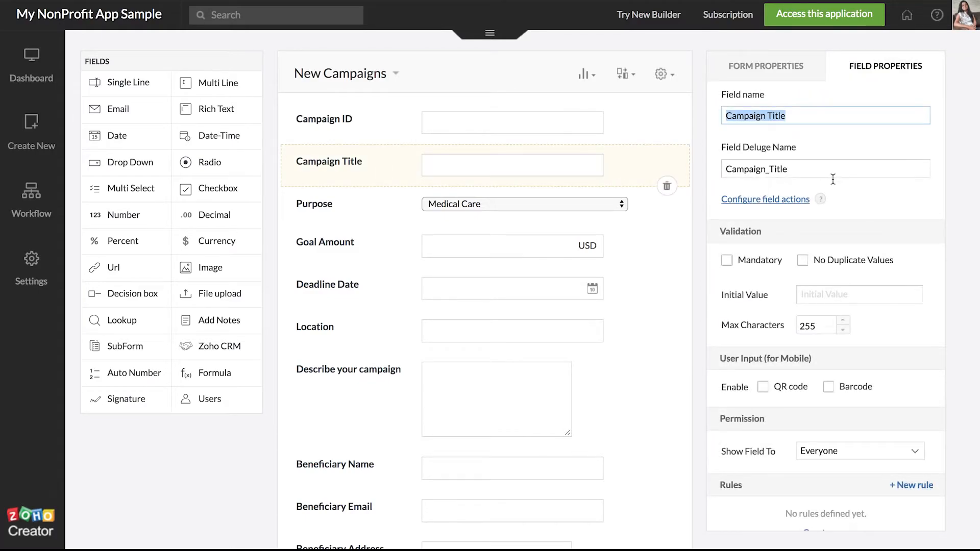
click(730, 264)
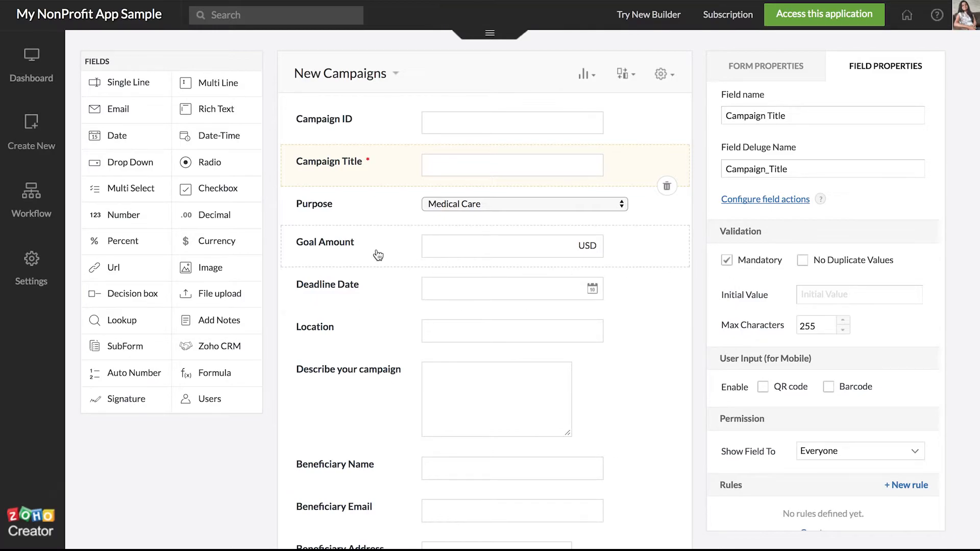
click(378, 255)
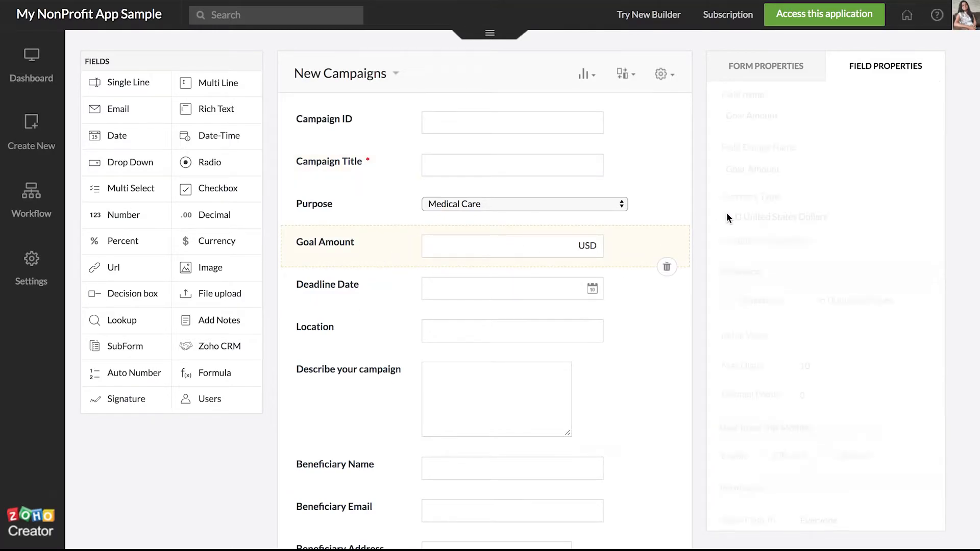
click(727, 302)
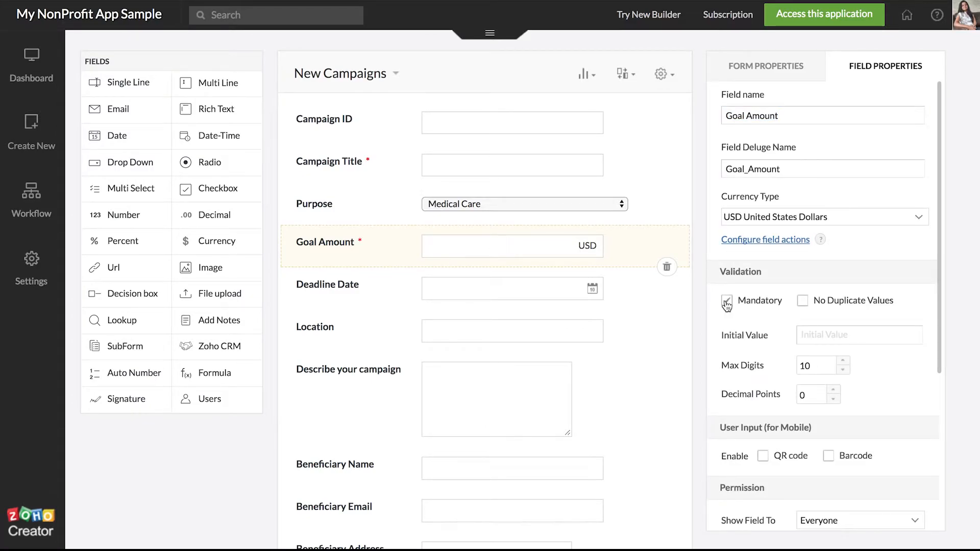
click(346, 302)
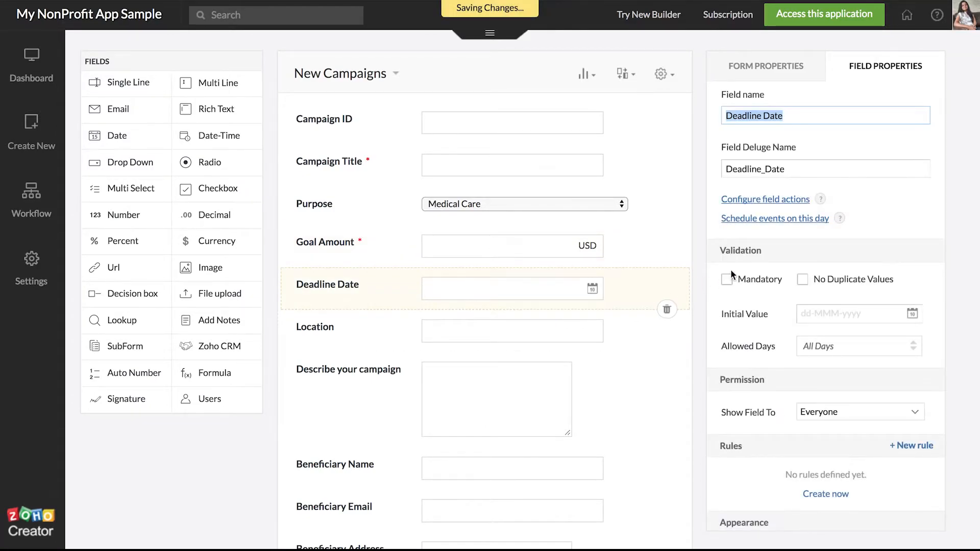
click(727, 279)
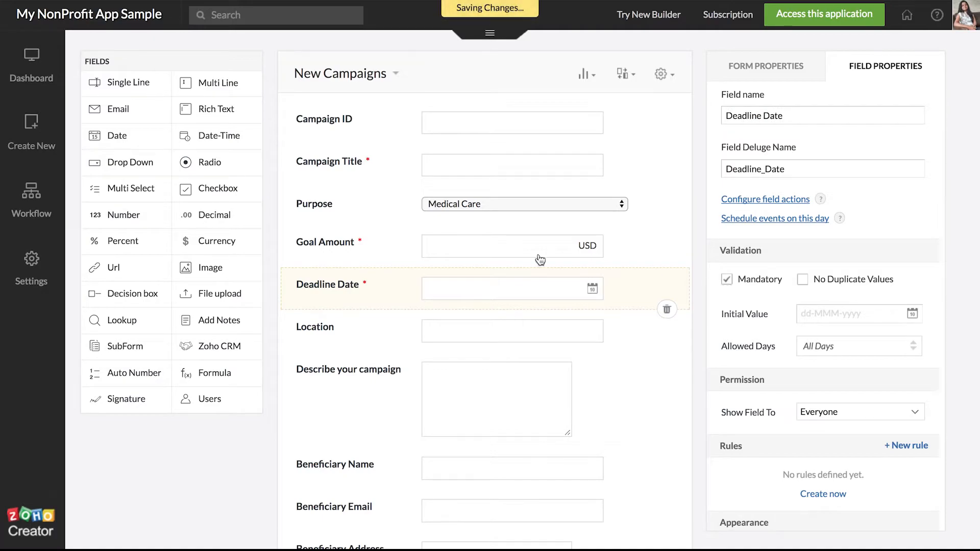
Step: Move Describe your campaign directly below Purpose, then check the Campaign ID and Title fields
scroll(381, 386, down, 2)
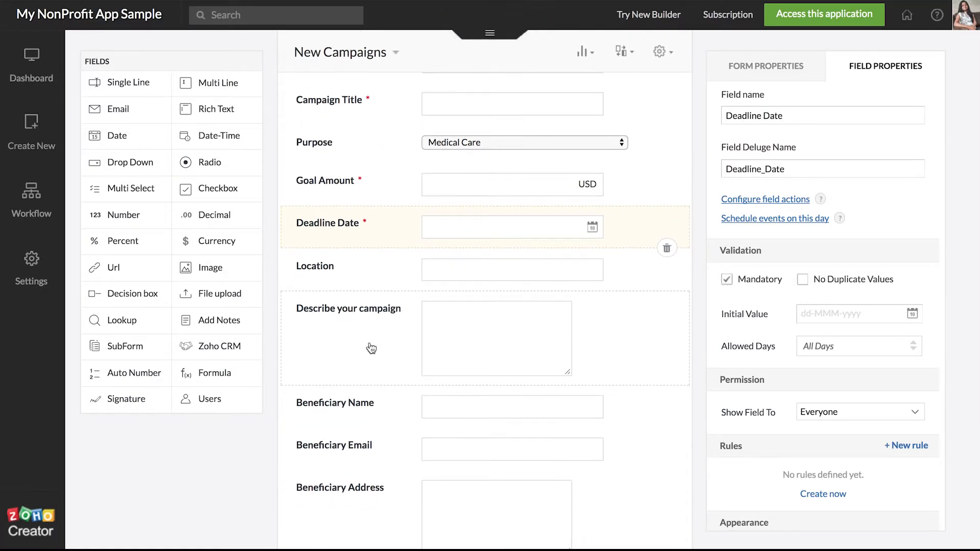
drag(369, 345, 366, 220)
scroll(361, 374, down, 3)
scroll(361, 374, up, 5)
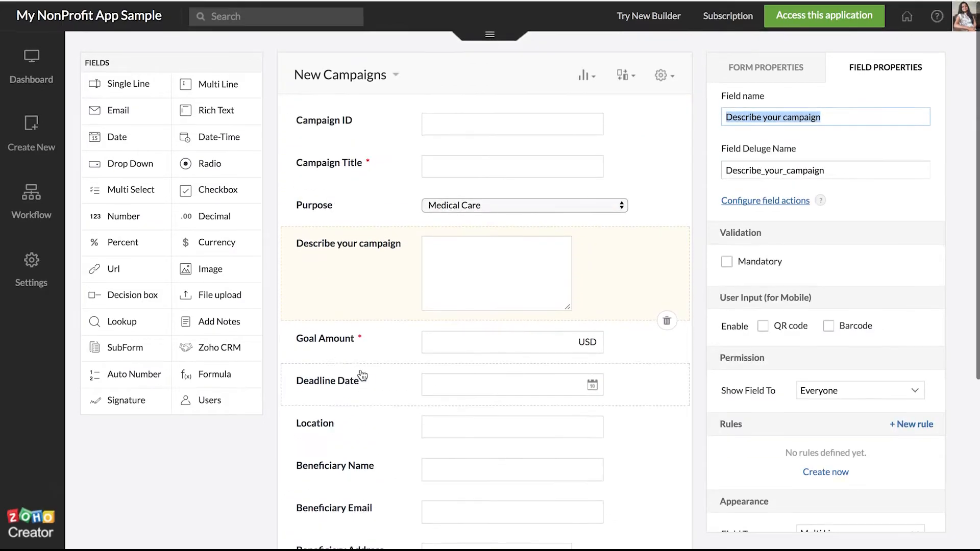
click(376, 124)
click(376, 161)
click(376, 127)
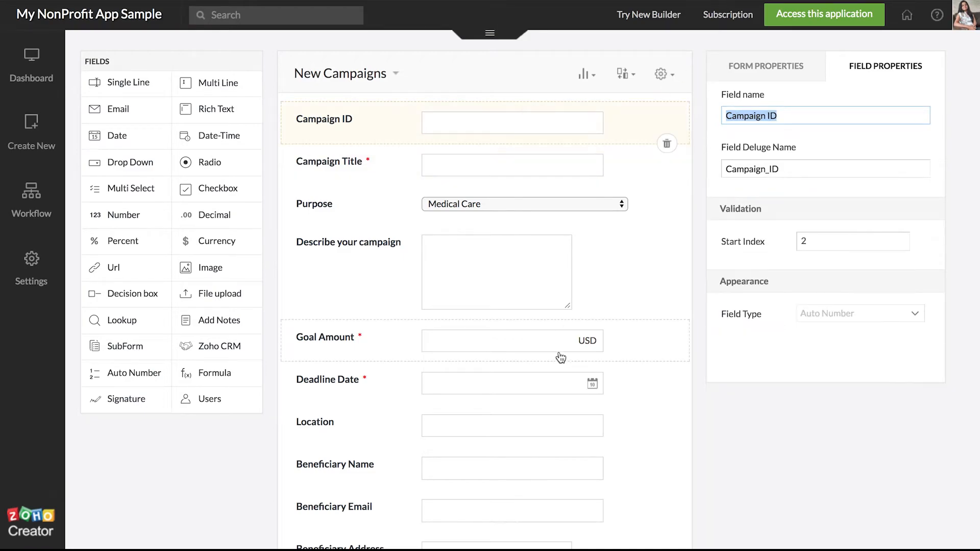
scroll(562, 358, down, 1)
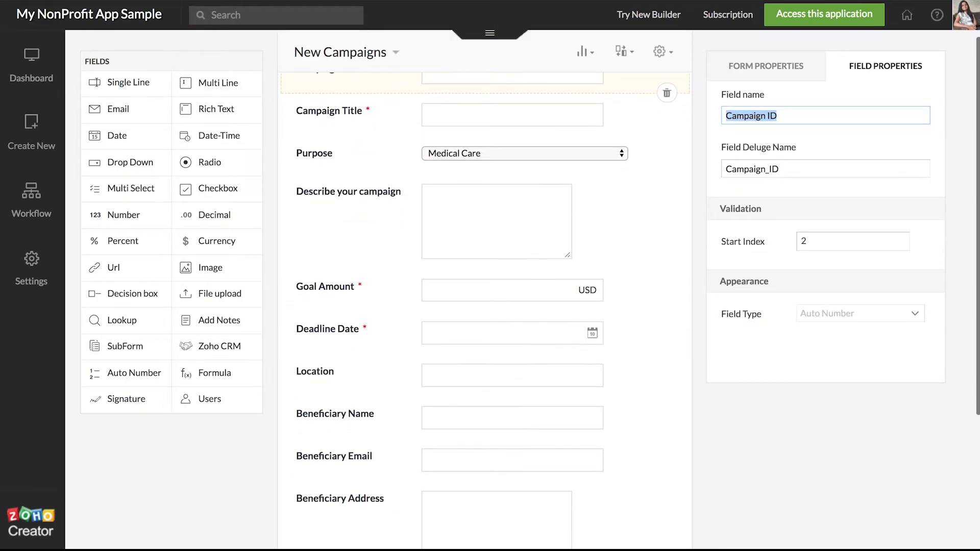
Step: Submit the New Campaigns form empty in the live app to confirm the required-field warning
click(795, 22)
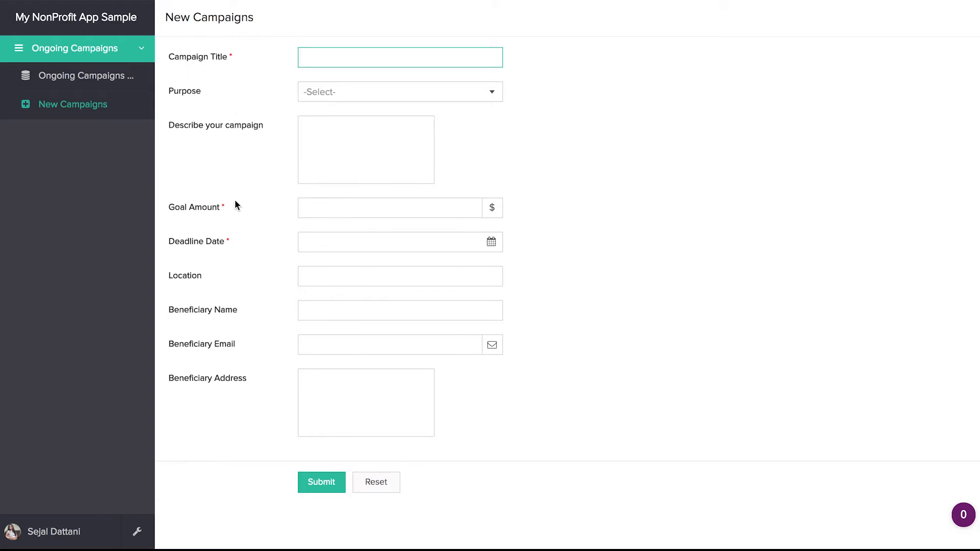
click(334, 483)
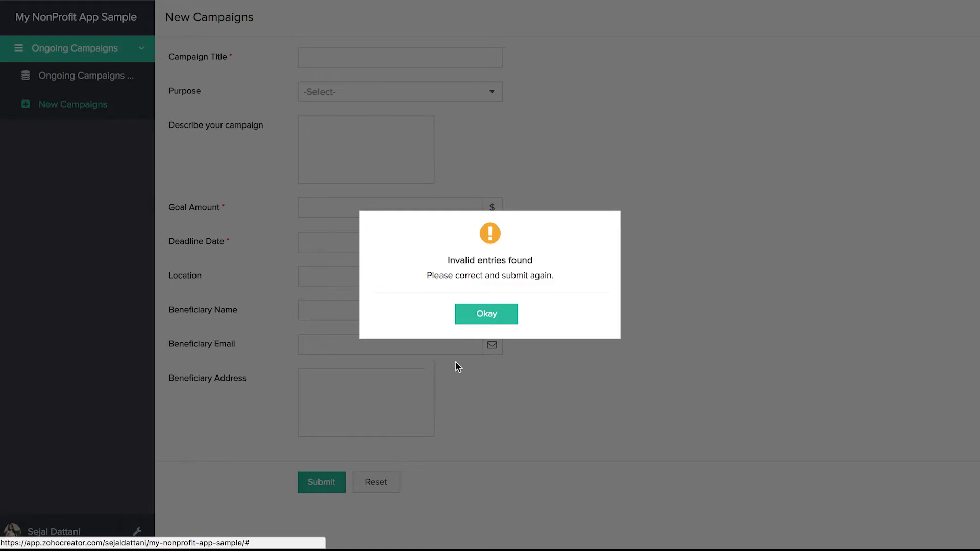
click(487, 315)
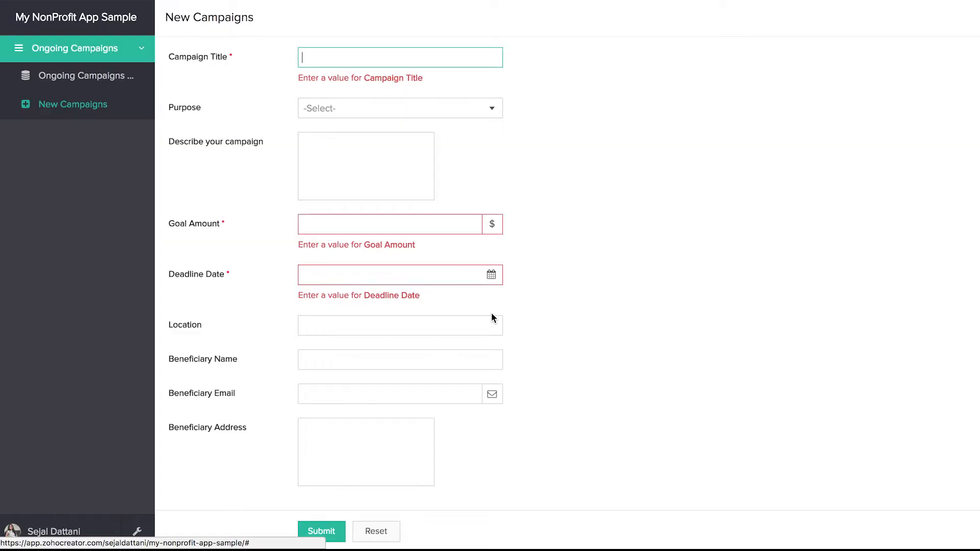
Step: Return to editing the application, then play the NPQ NonProfit Webinar deck full screen
click(137, 531)
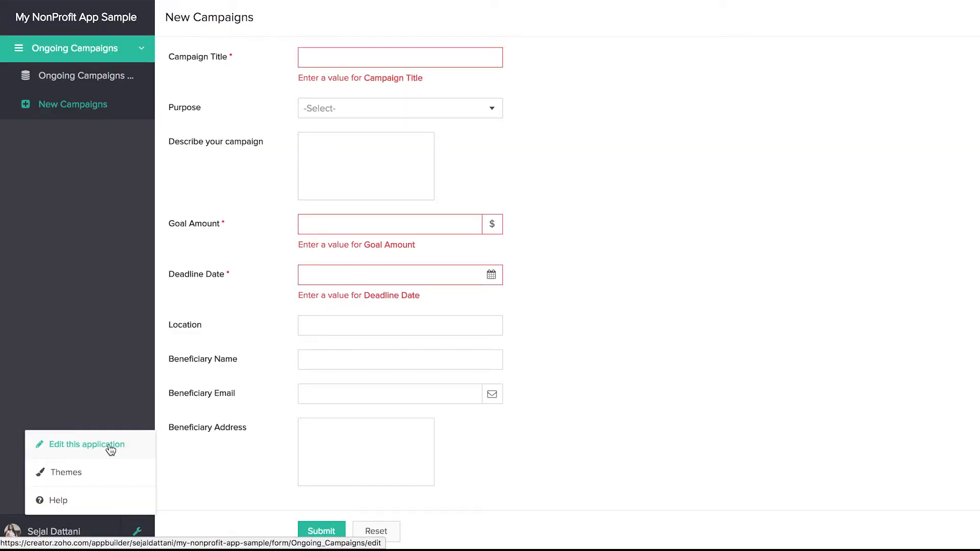
click(110, 449)
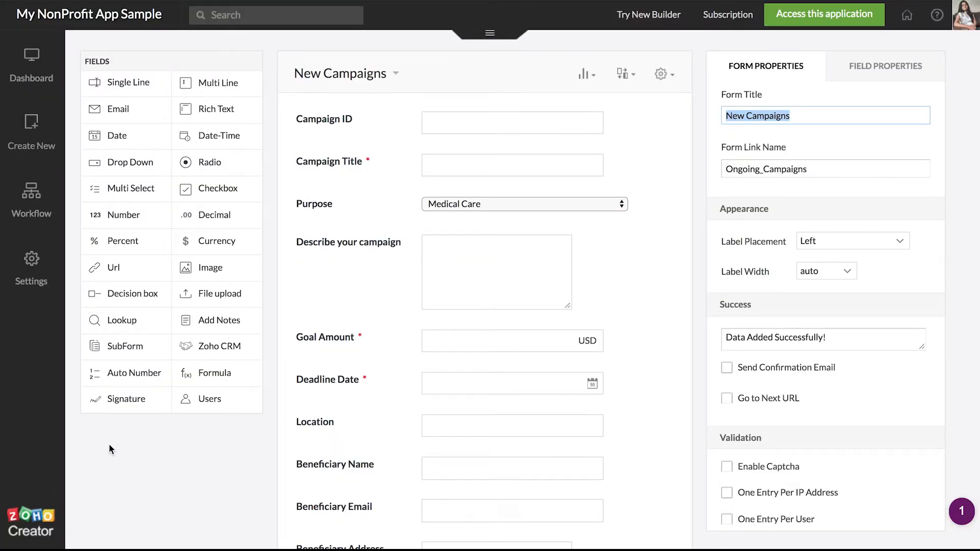
key(ctrl+Tab)
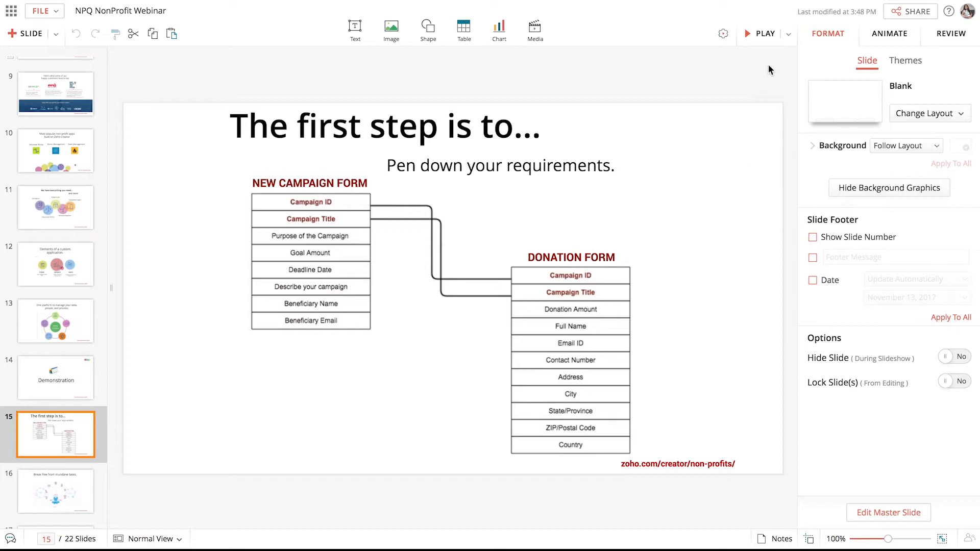
click(756, 40)
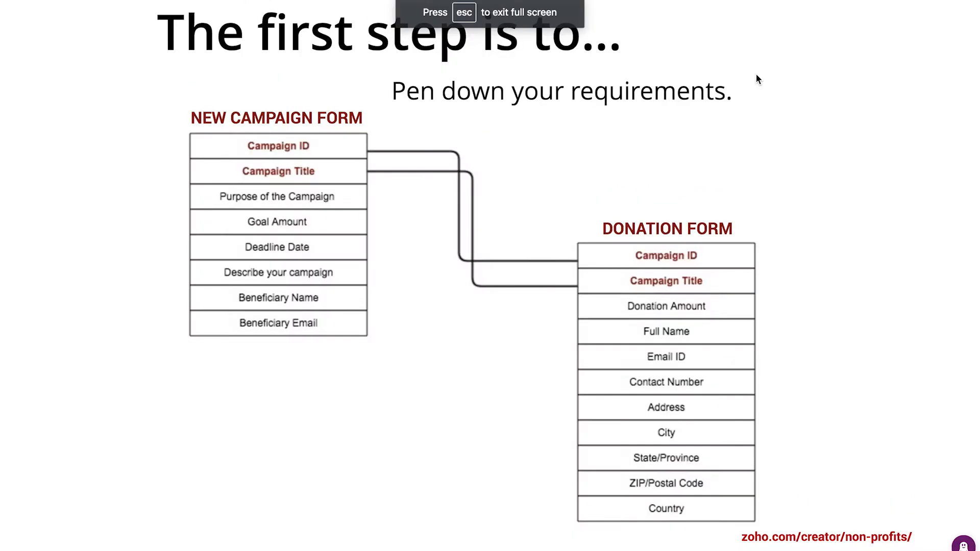
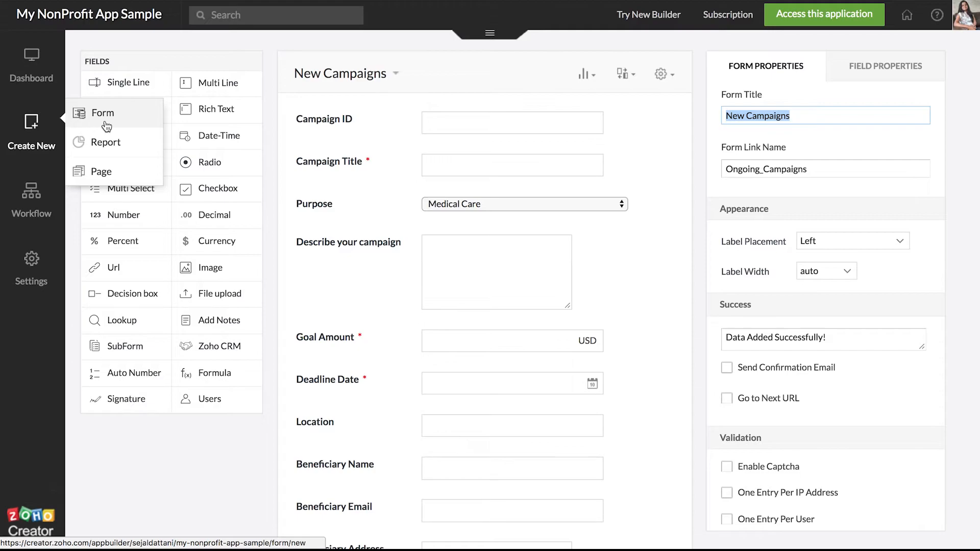
Step: Choose Create New in the sidebar and pick Form to start a new form
click(106, 127)
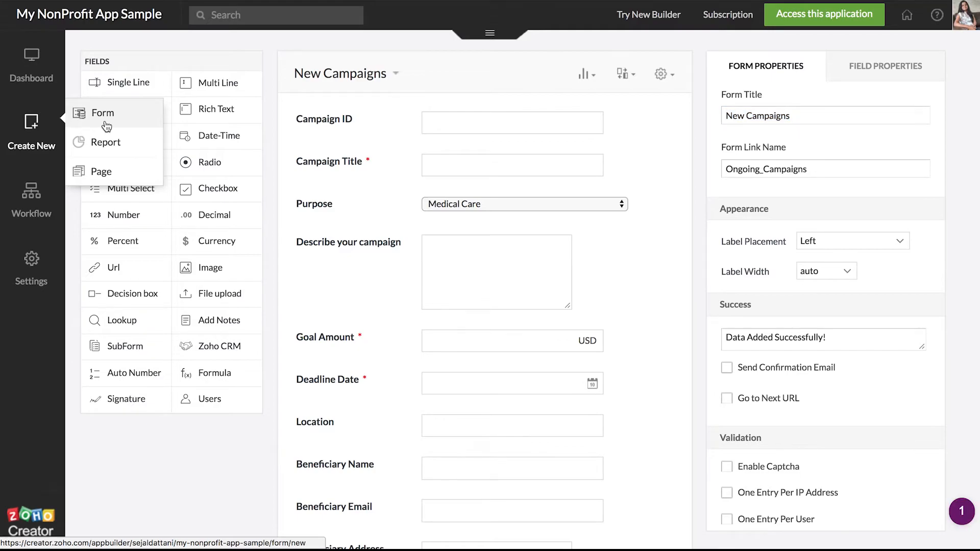
Step: Create a blank form named Donations inside a new Fund History section
click(248, 154)
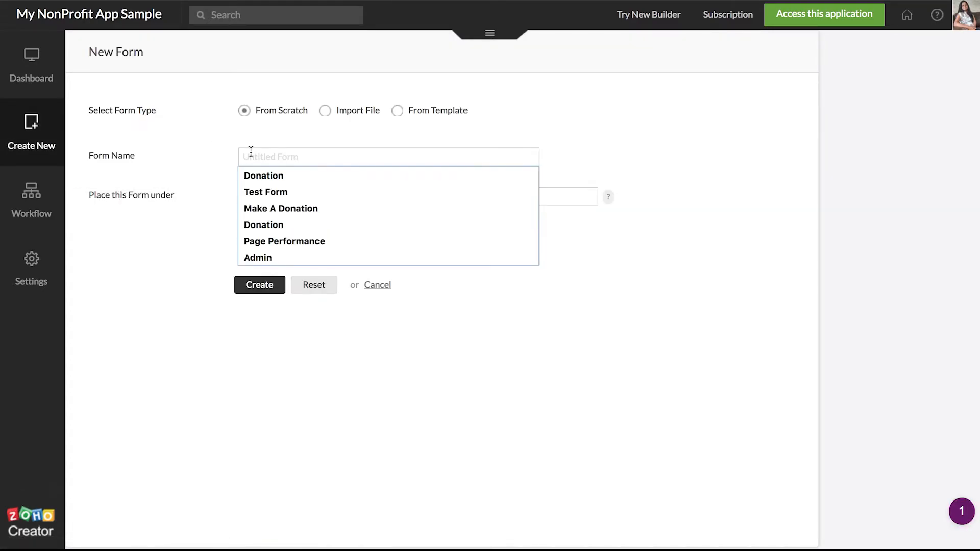
text(Donations)
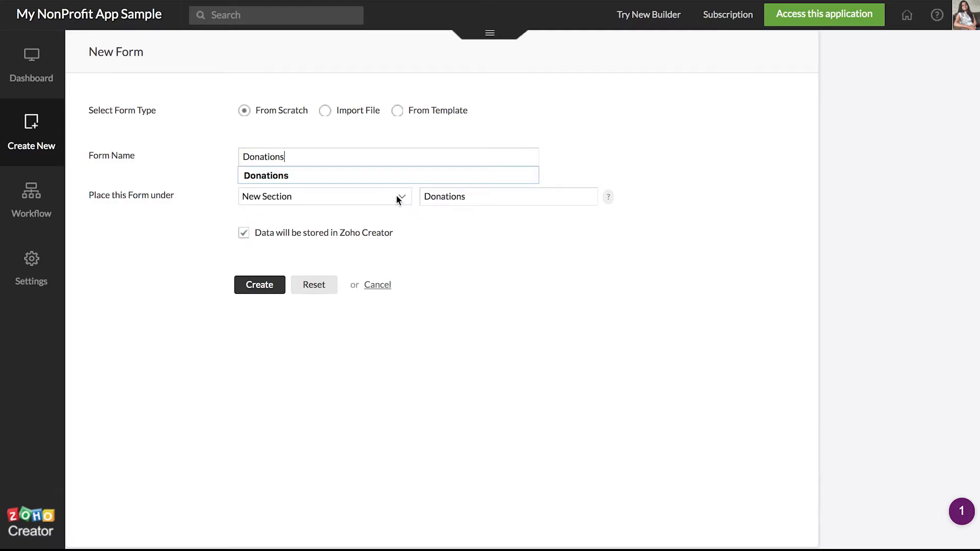
double_click(457, 201)
key(BackSpace)
text(F)
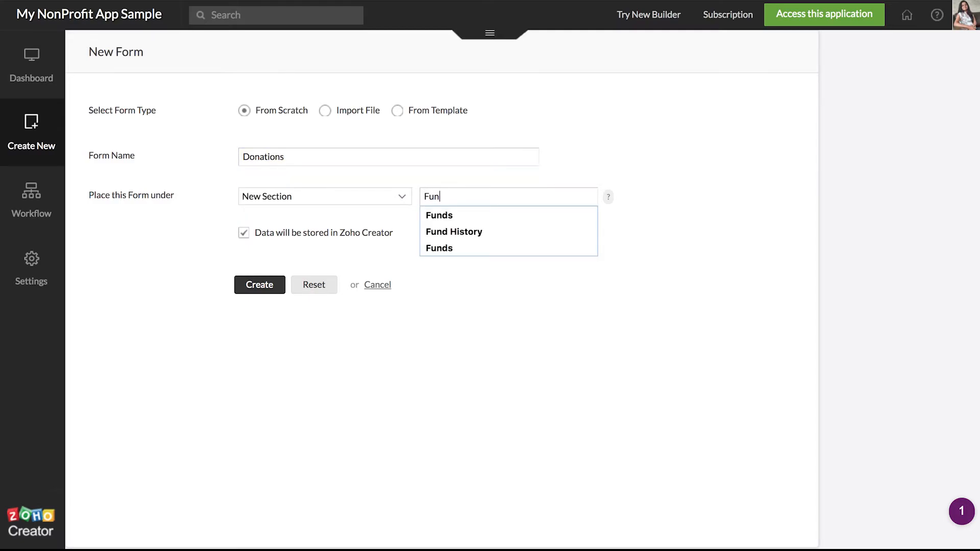
text(un)
click(477, 231)
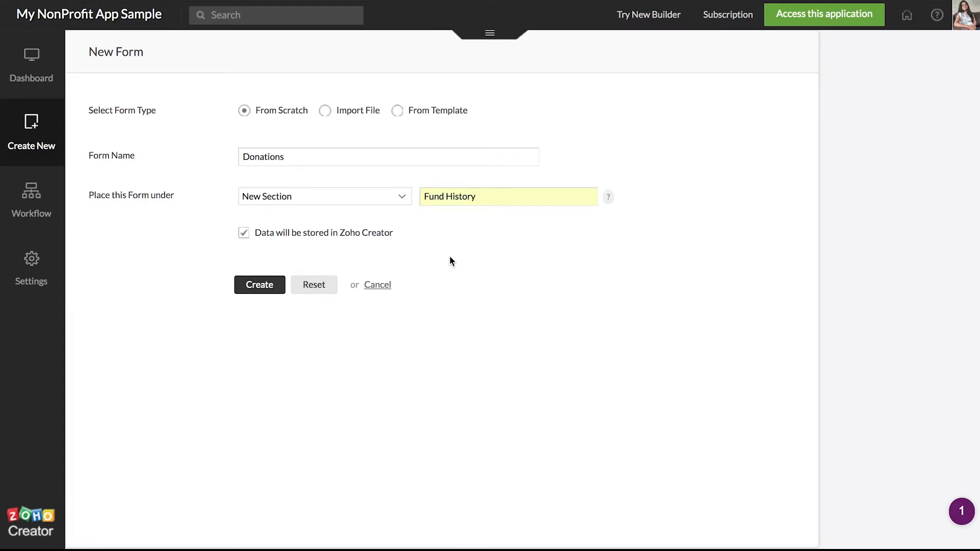
click(256, 285)
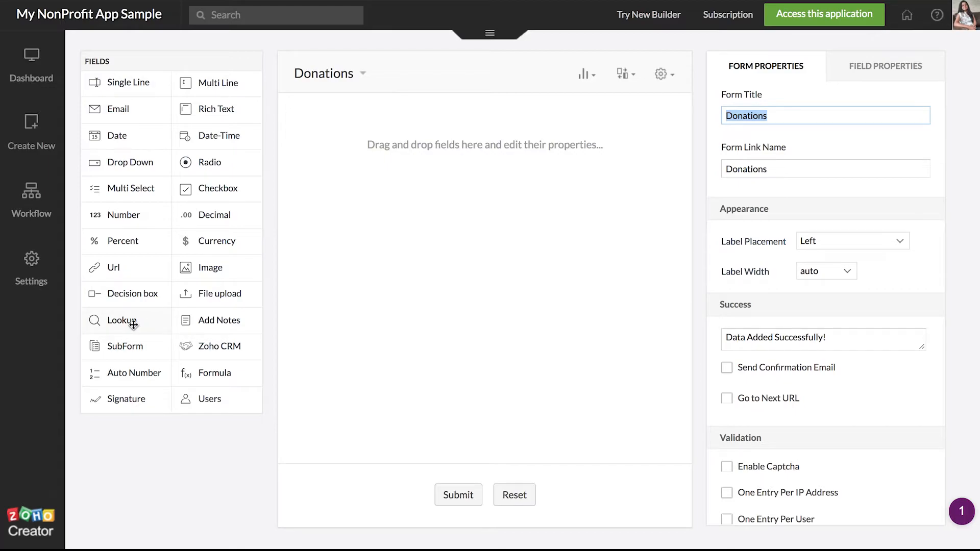
Step: Add a Lookup field to Donations pointing to New Campaigns' Campaign ID
drag(133, 325, 397, 240)
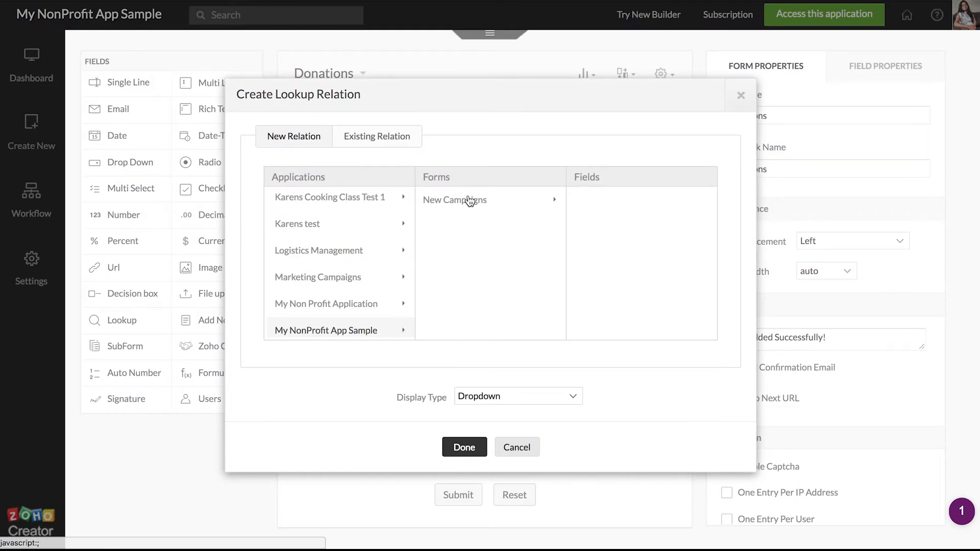
click(470, 205)
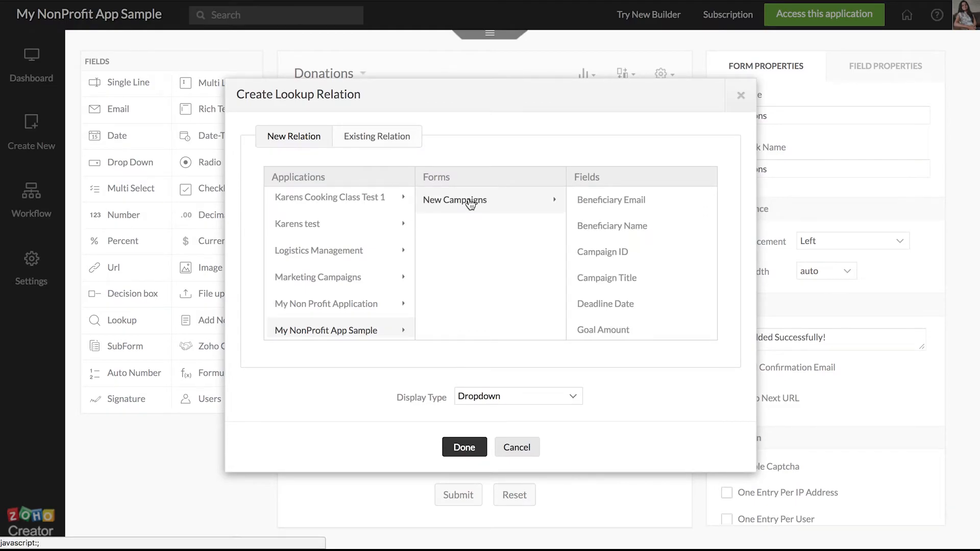
click(602, 255)
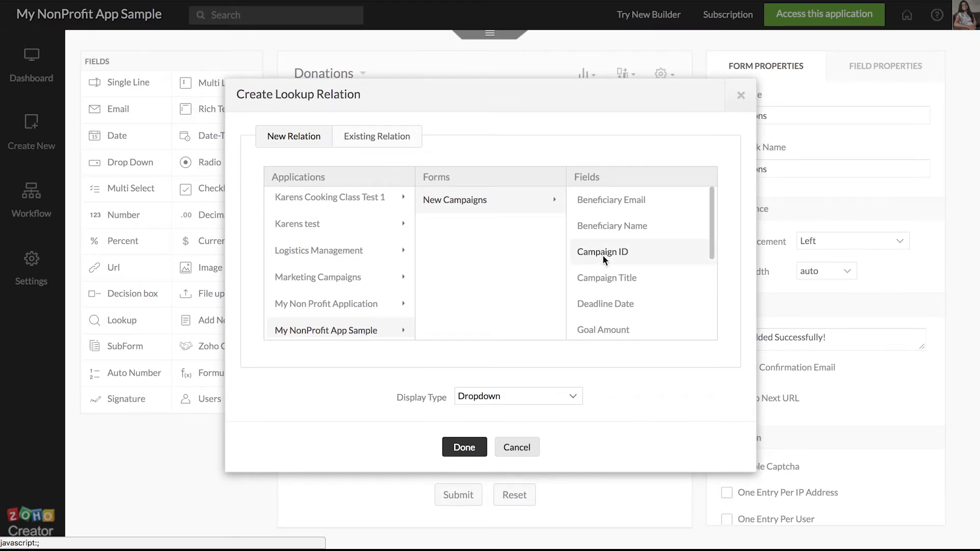
click(474, 448)
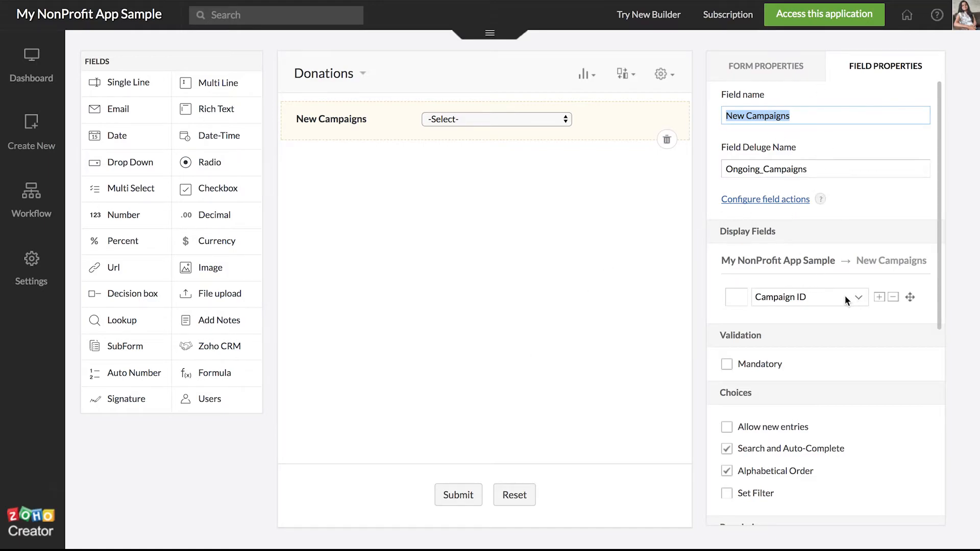
Step: Add Campaign Title as a second display field on the lookup
click(880, 296)
click(860, 338)
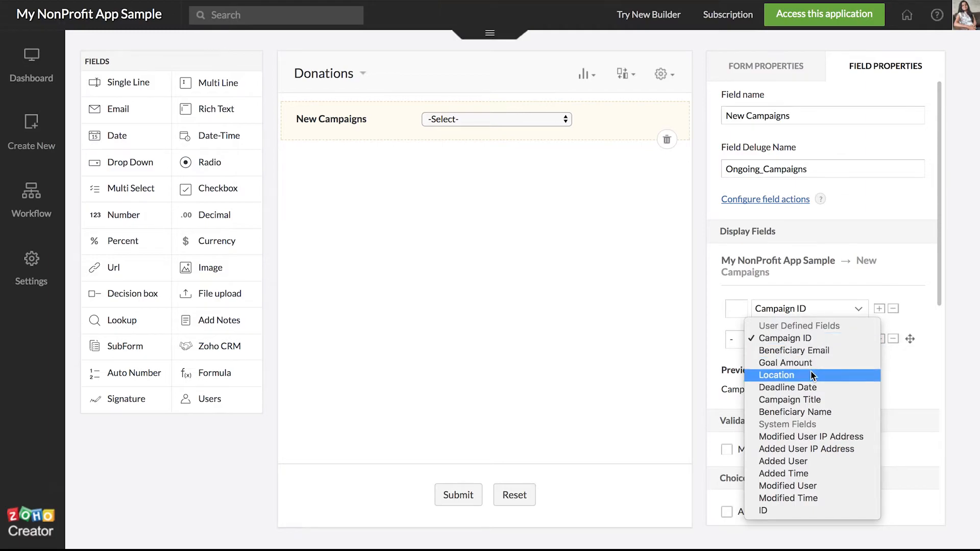
click(811, 399)
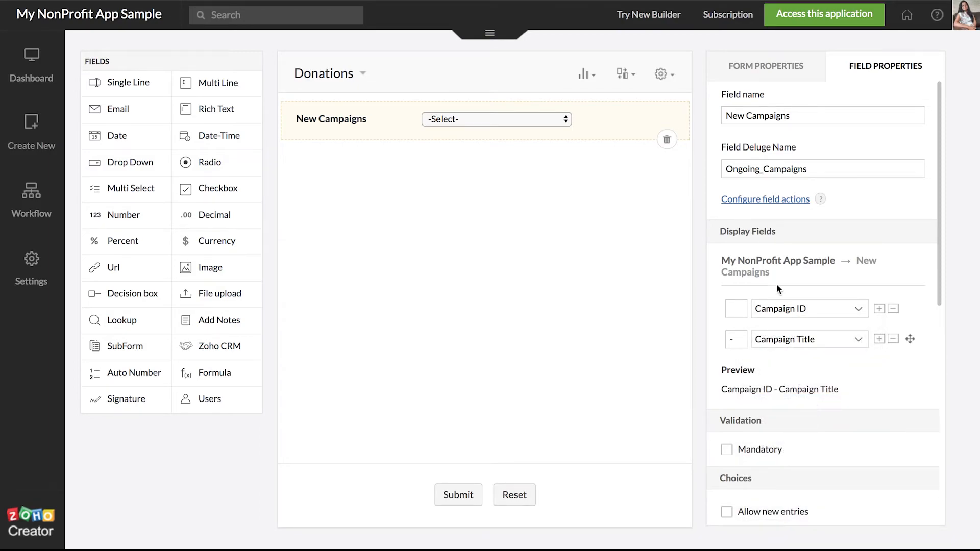
Step: Rename the lookup field to Campaign and add a Single Line field below it
triple_click(787, 117)
key(BackSpace)
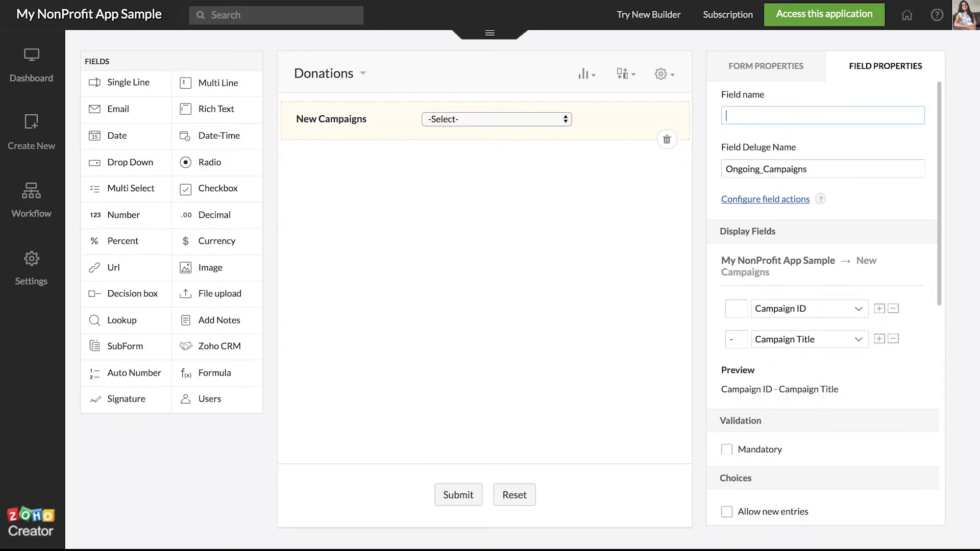
text(CAmpaign)
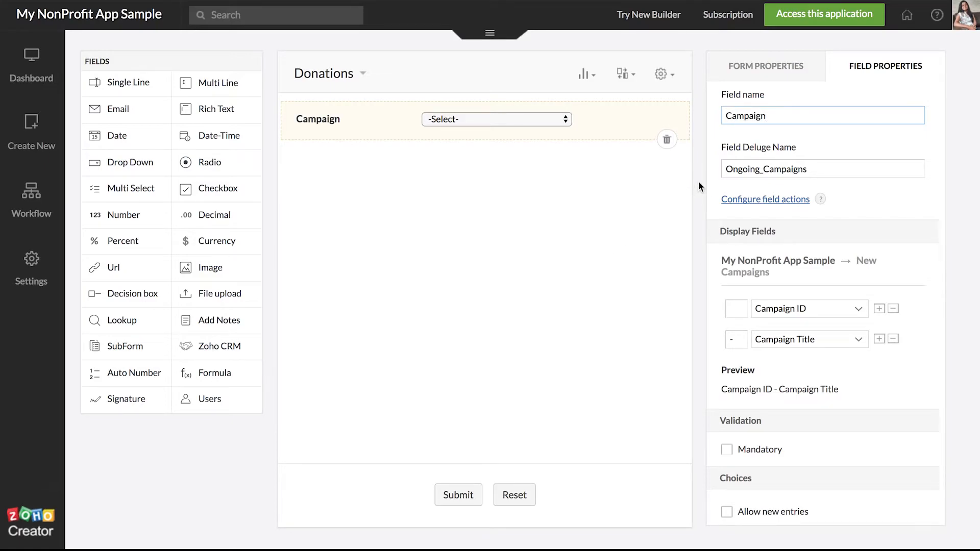
click(557, 274)
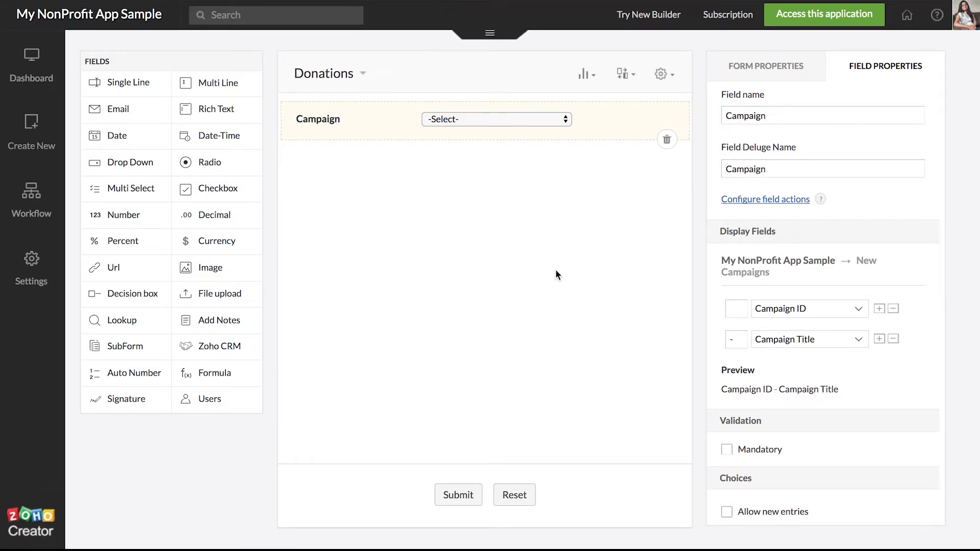
drag(123, 83, 385, 239)
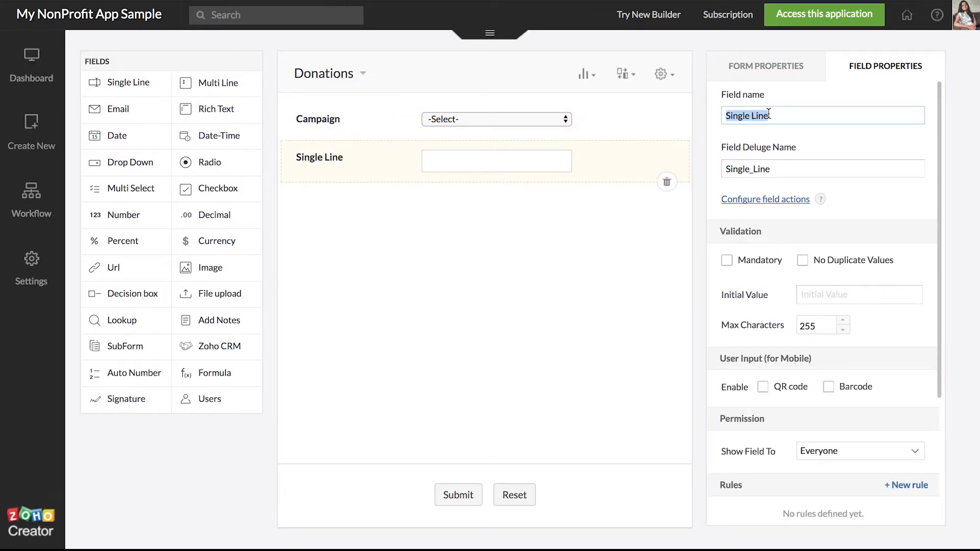
Step: Name the single-line field Name, then add Email ID, Contact Number, Address and a Country dropdown
text(Name)
click(439, 255)
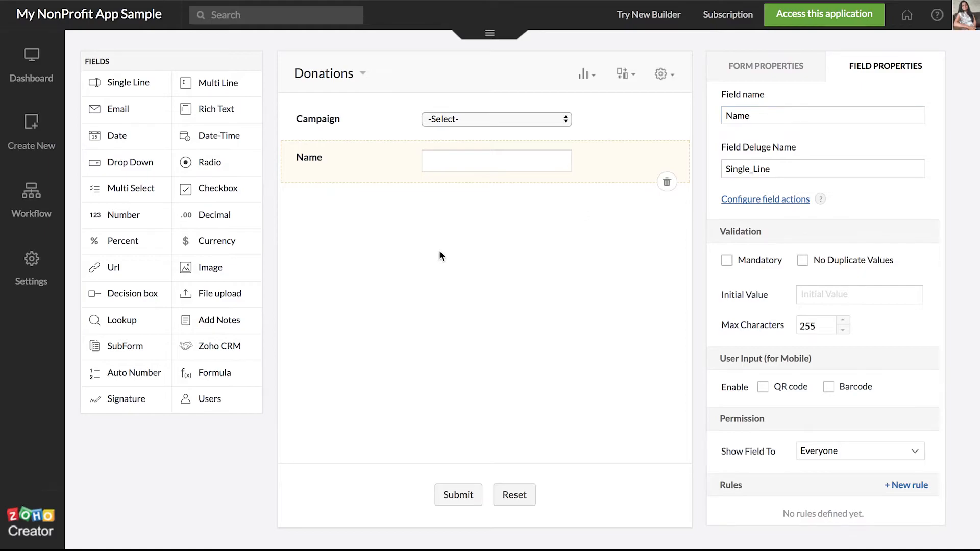
drag(93, 104, 387, 212)
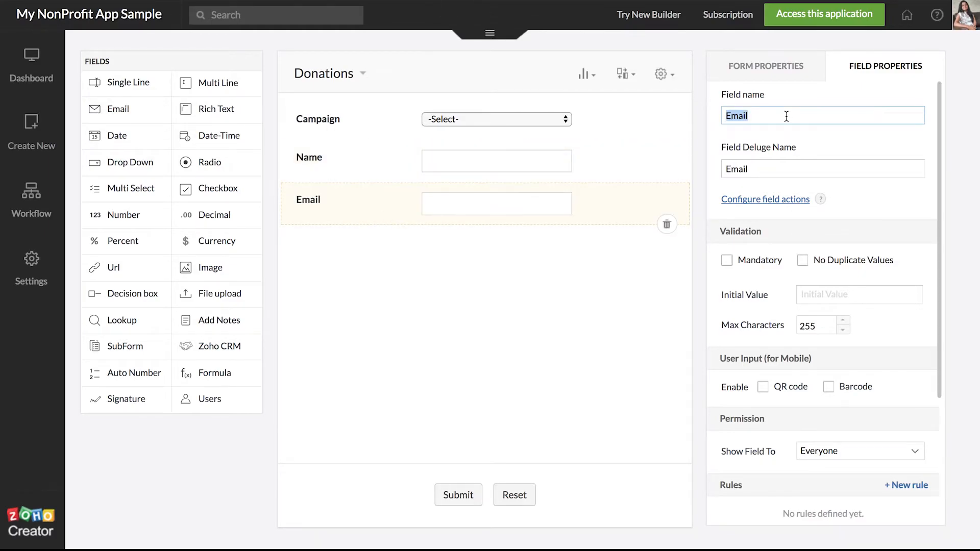
text(Email ID)
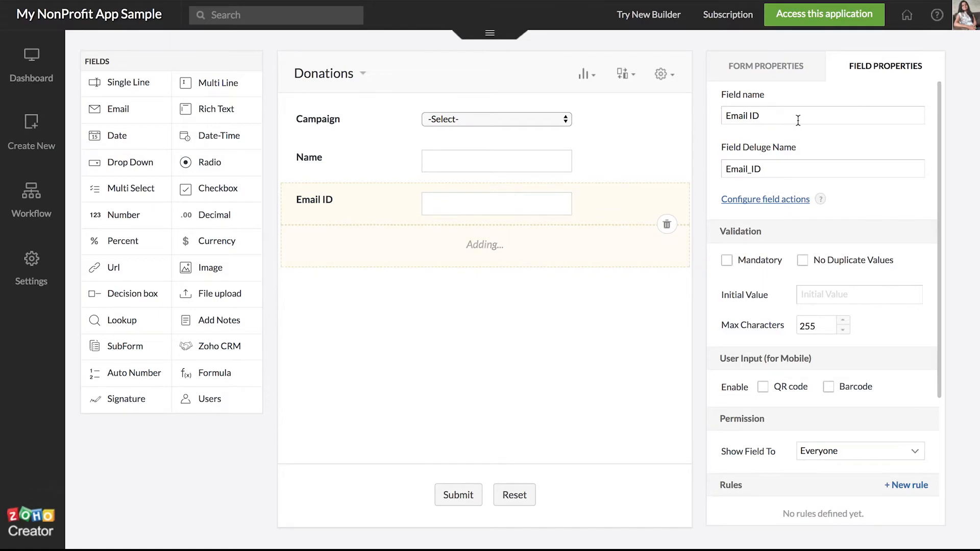
text(Contact Number)
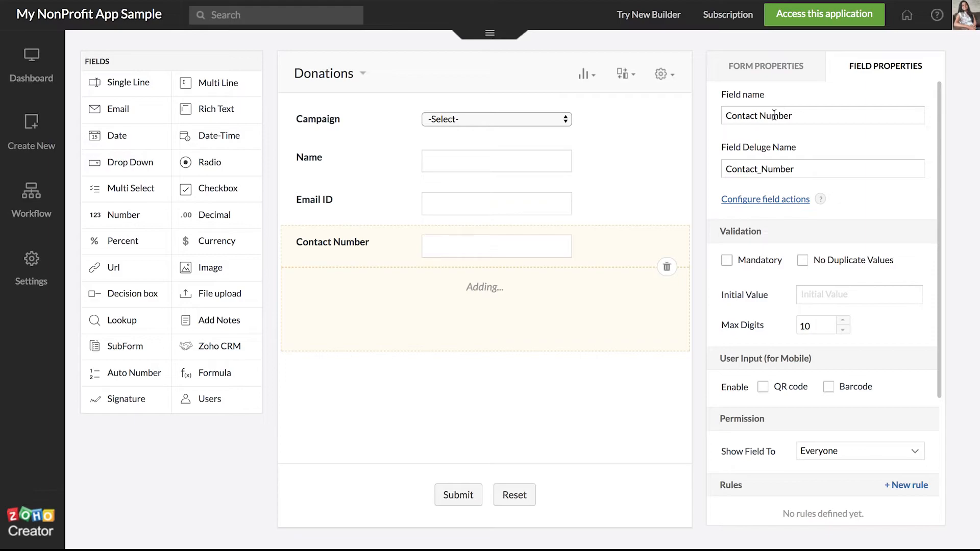
text(Add)
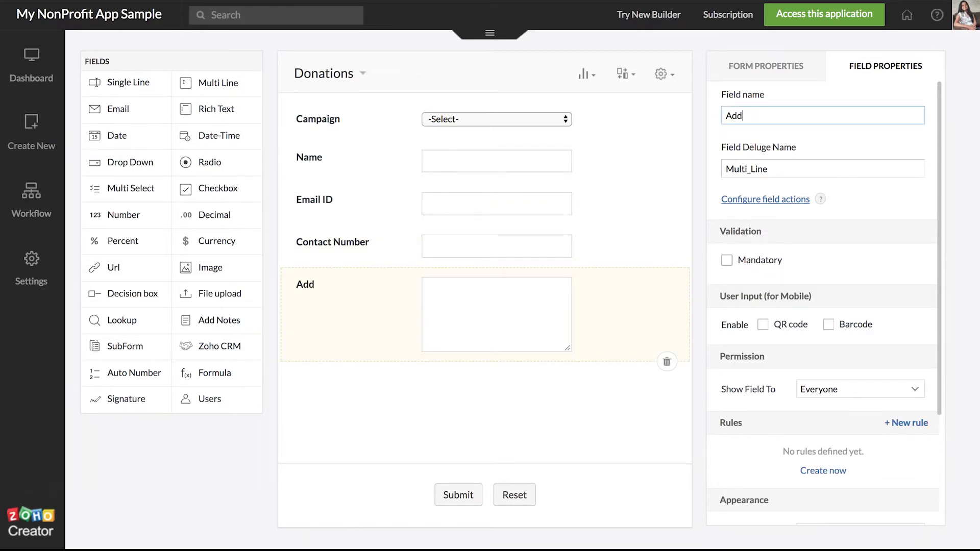
text(ress)
drag(130, 162, 310, 388)
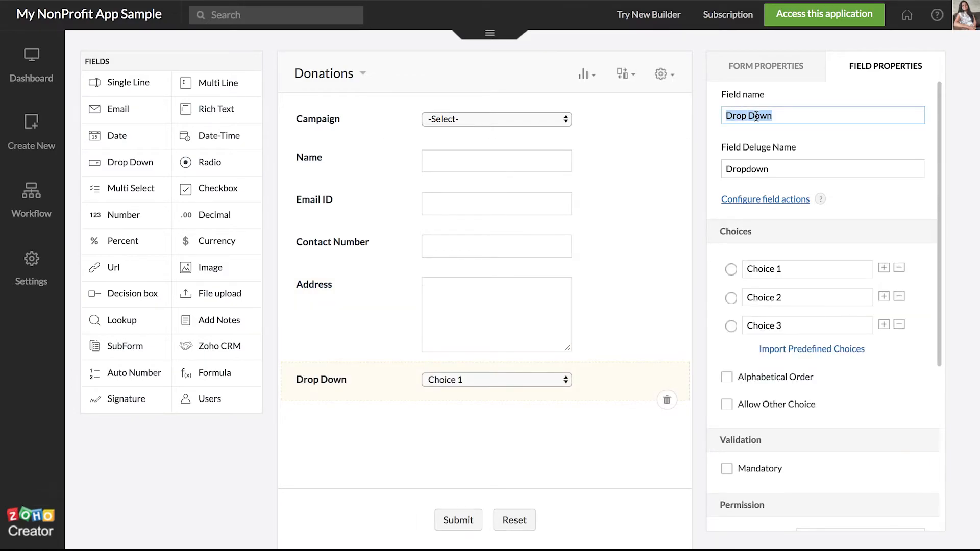
text(Country)
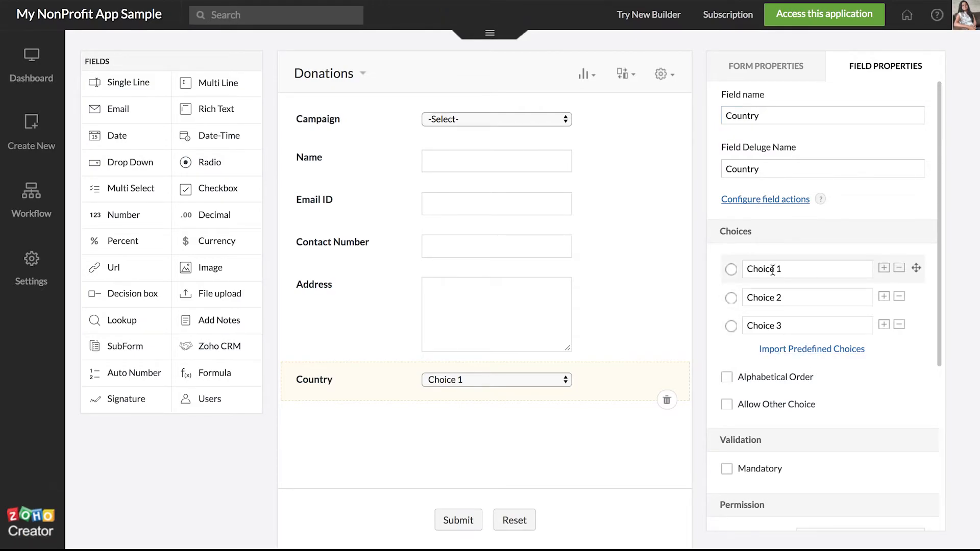
Step: Import the predefined Countries list as the Country dropdown's choices
click(809, 351)
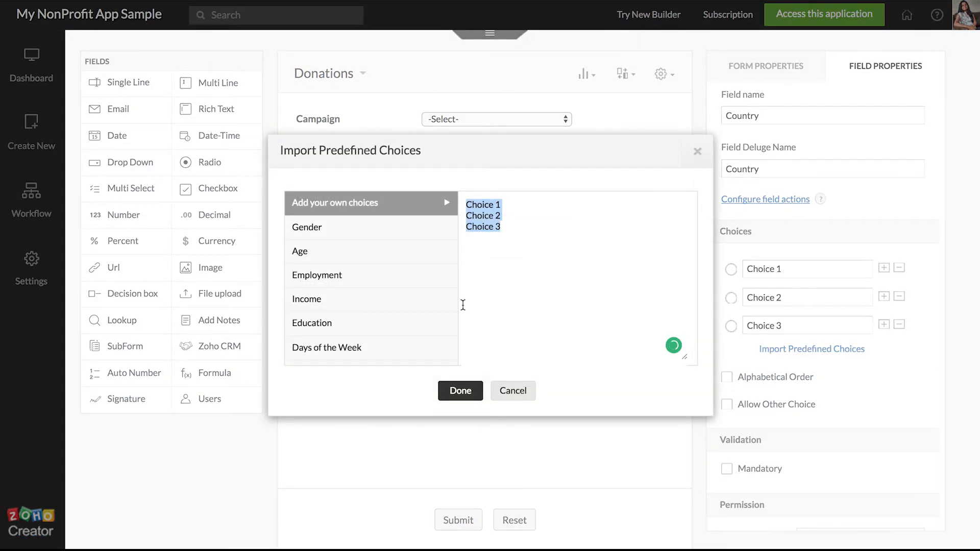
click(389, 238)
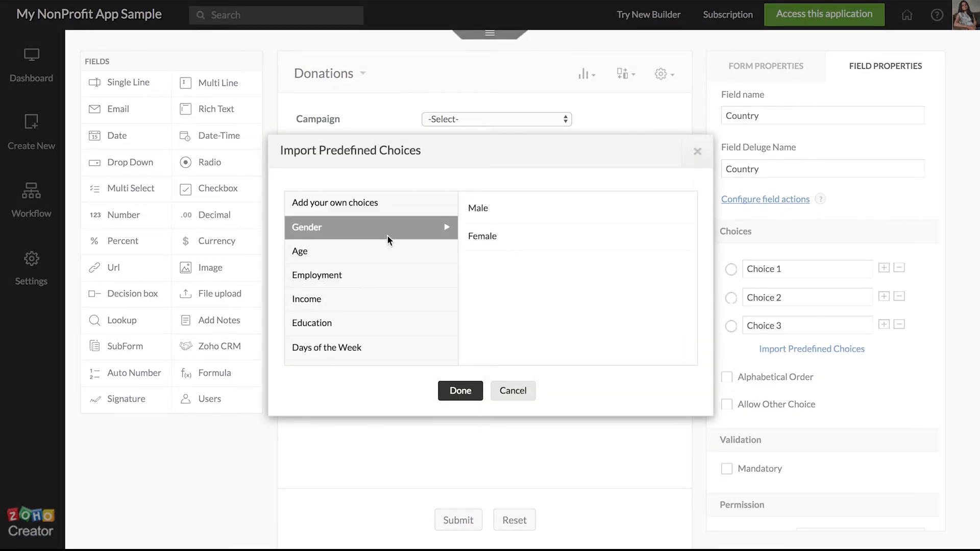
click(377, 274)
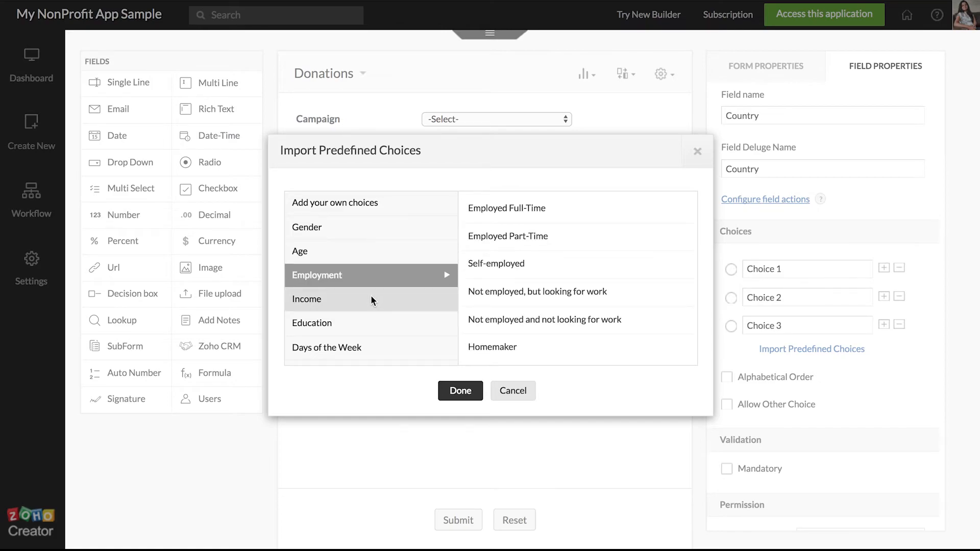
click(370, 299)
scroll(371, 295, down, 5)
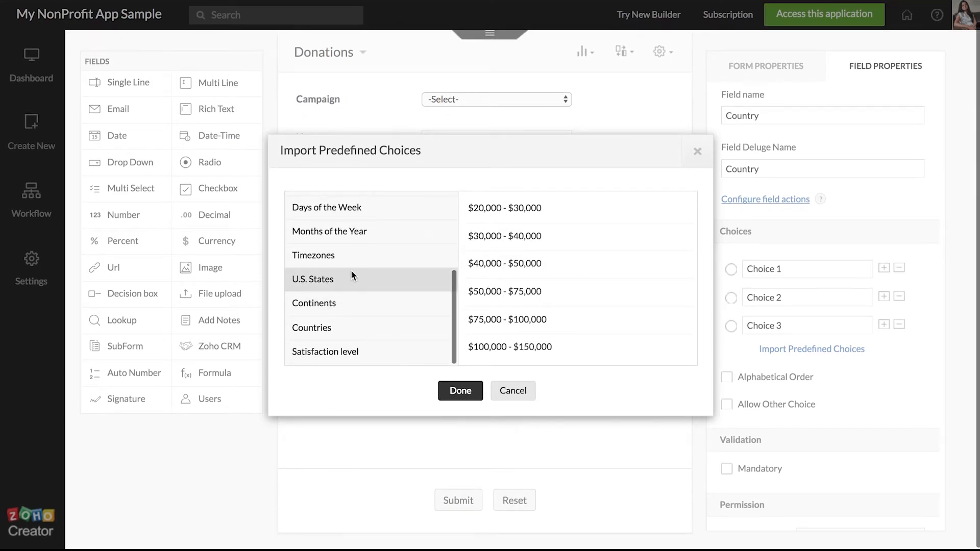
click(349, 328)
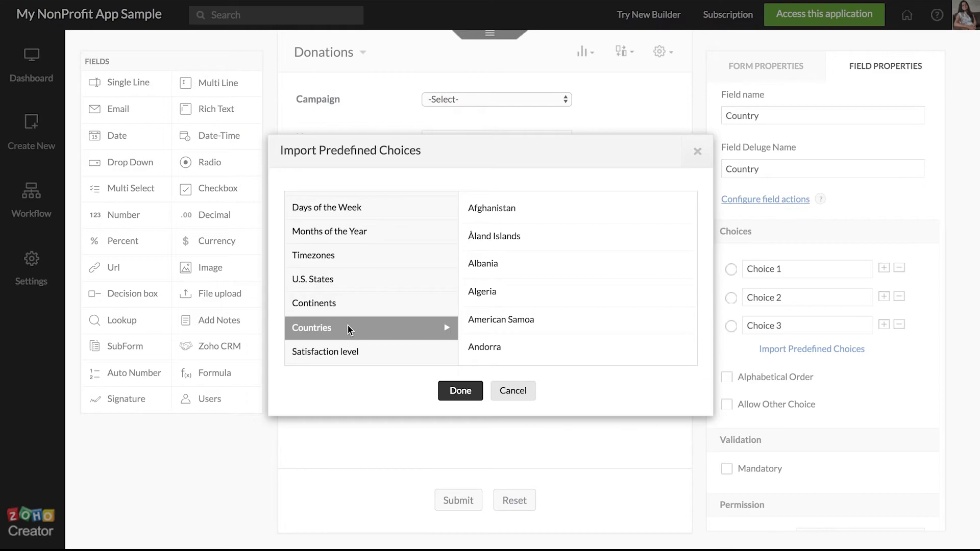
click(461, 392)
scroll(851, 406, down, 5)
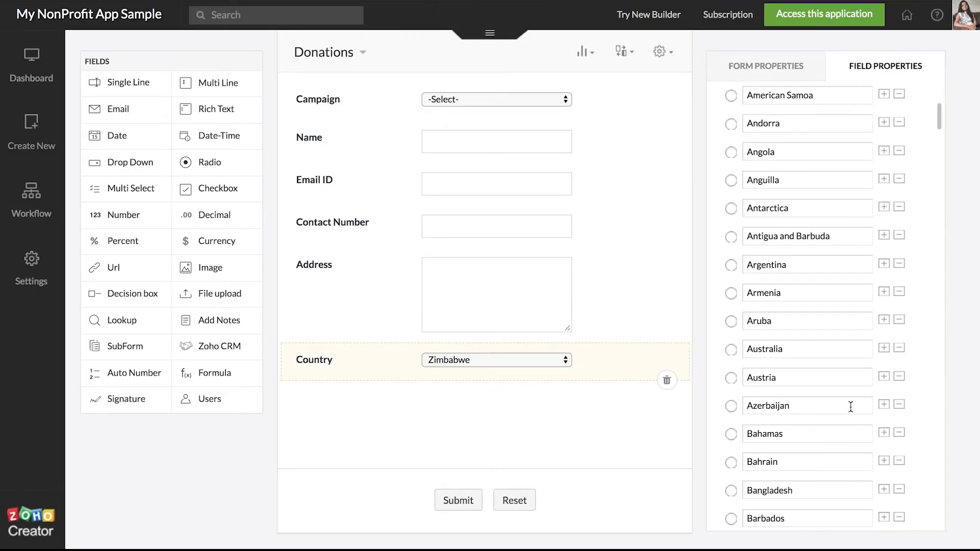
scroll(850, 406, up, 5)
scroll(851, 406, up, 2)
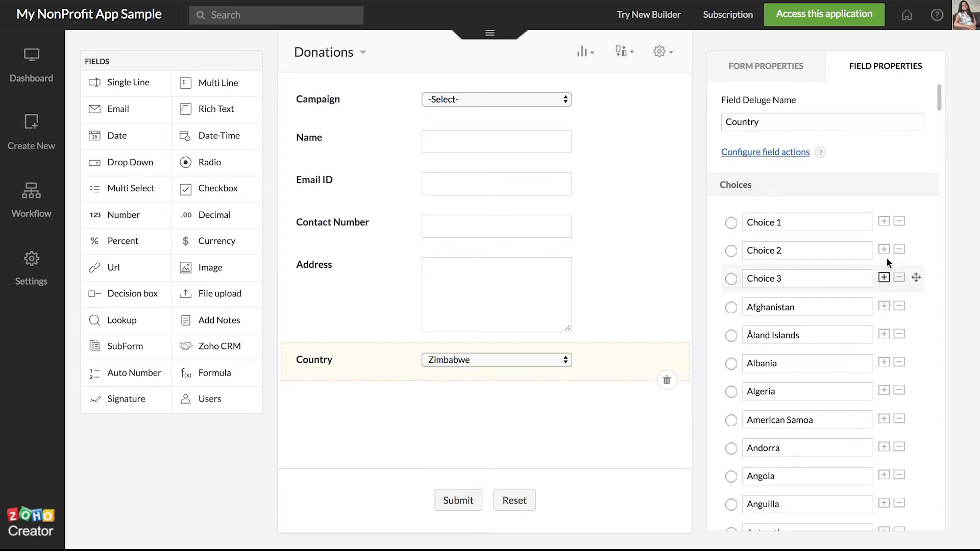
Step: Delete placeholder choices Choice 3, Choice 2 and Choice 1 from the Country list
click(899, 279)
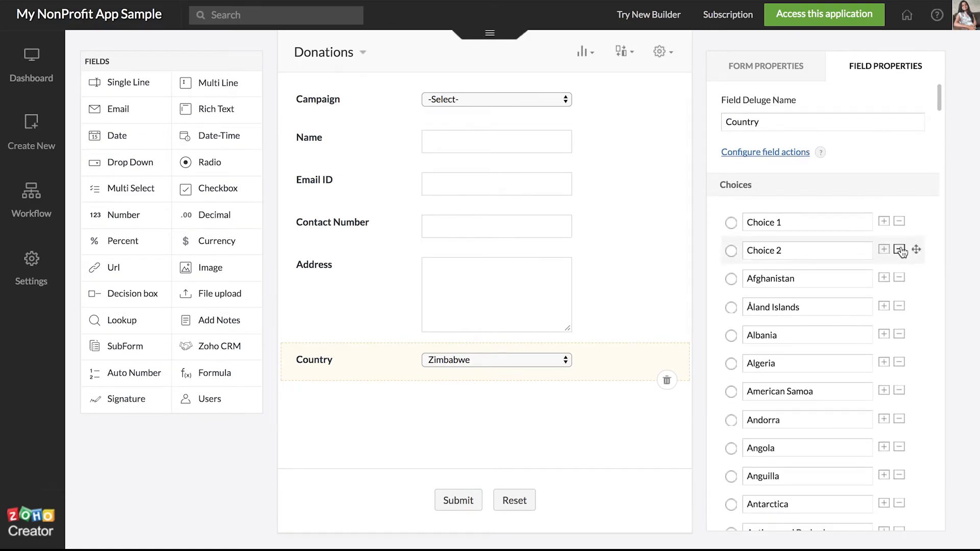
click(900, 249)
click(900, 221)
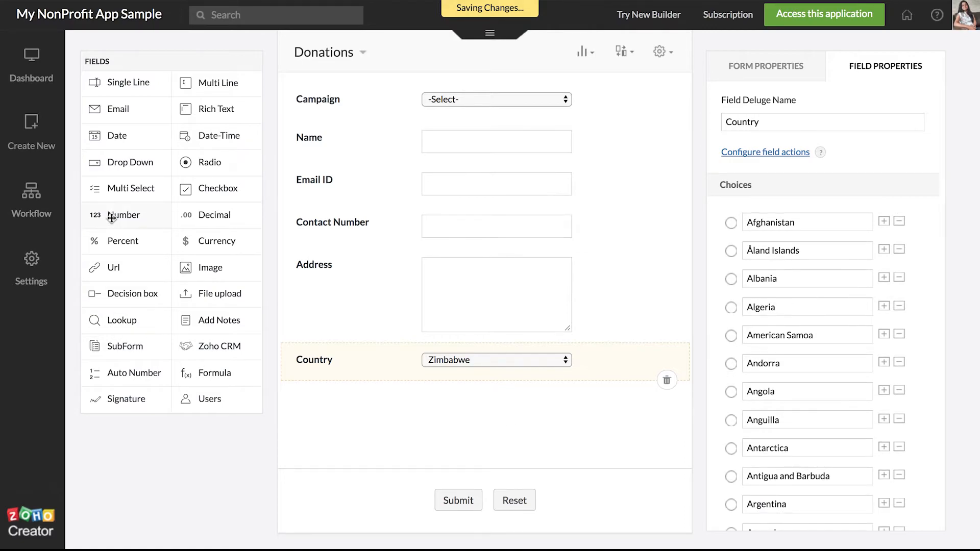
Step: Add a Number field named ZIP/Postal Code below Country
drag(108, 215, 320, 417)
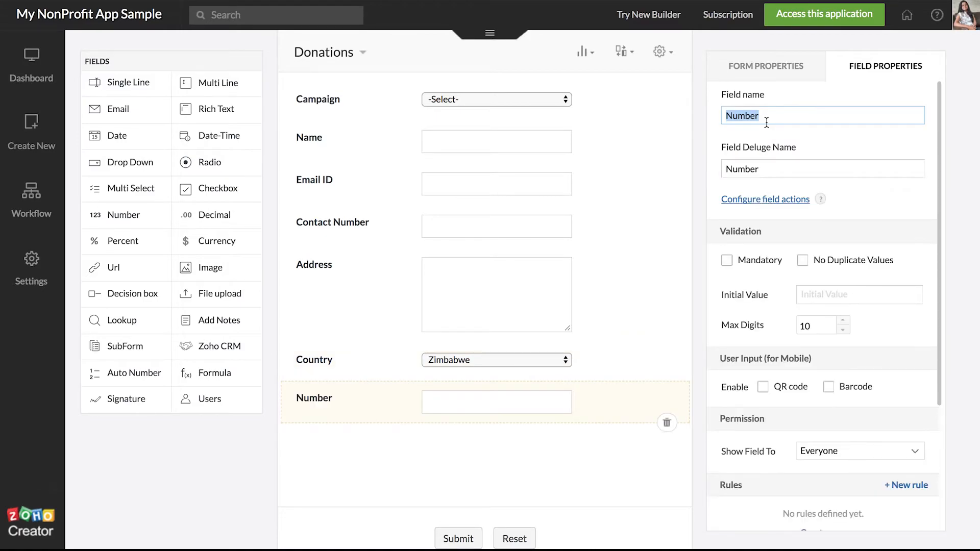
text(ZIP/Postal Code)
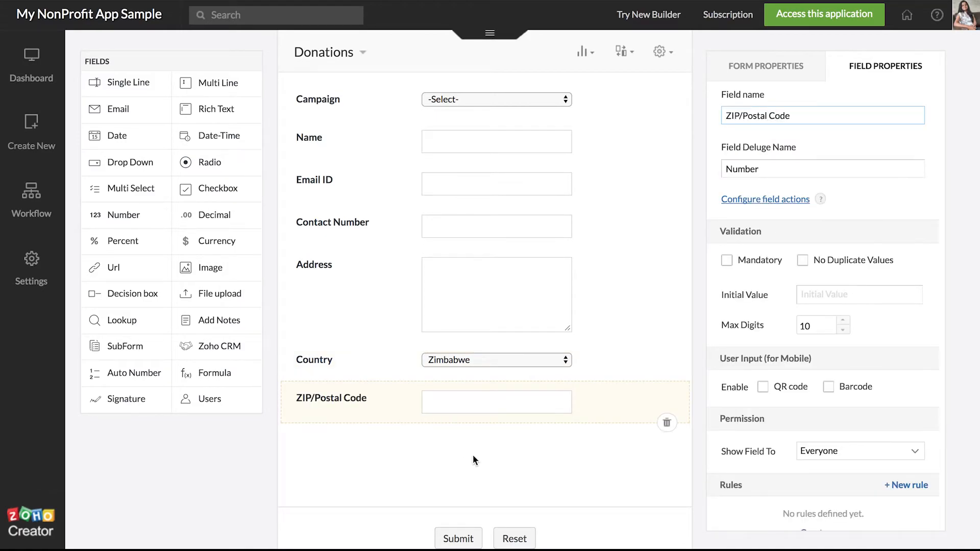
click(473, 455)
Step: Add a mandatory Donation Amount currency field between Campaign and Name
scroll(474, 455, up, 1)
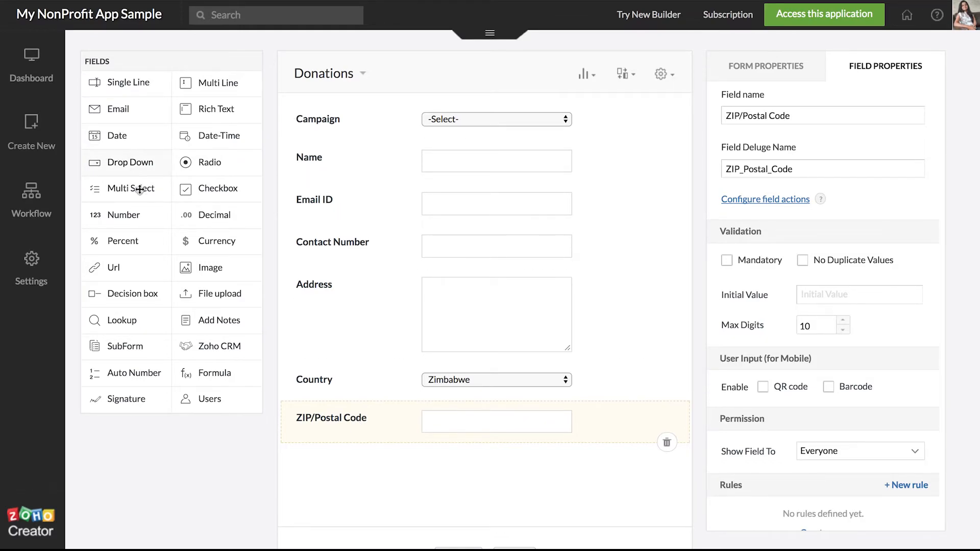
drag(202, 249, 330, 173)
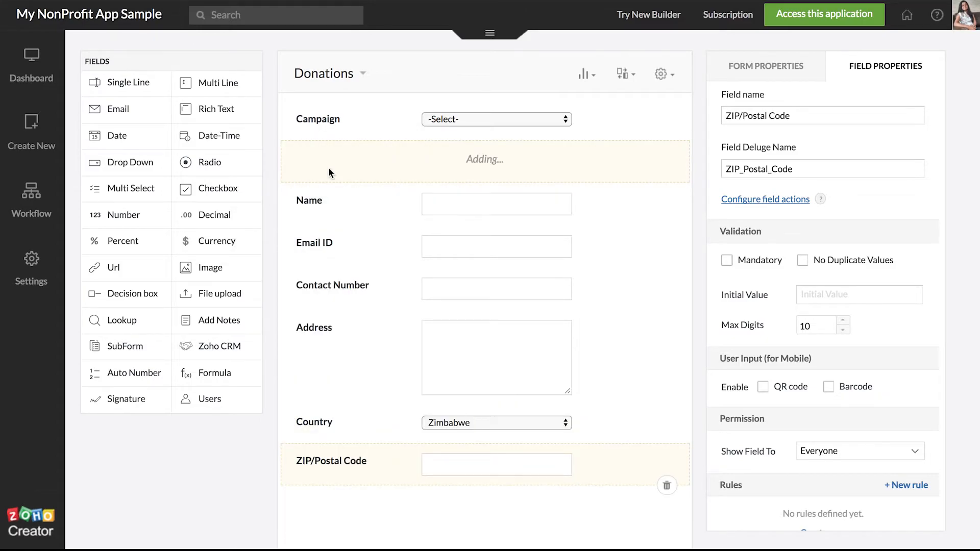
text(Donation Amount)
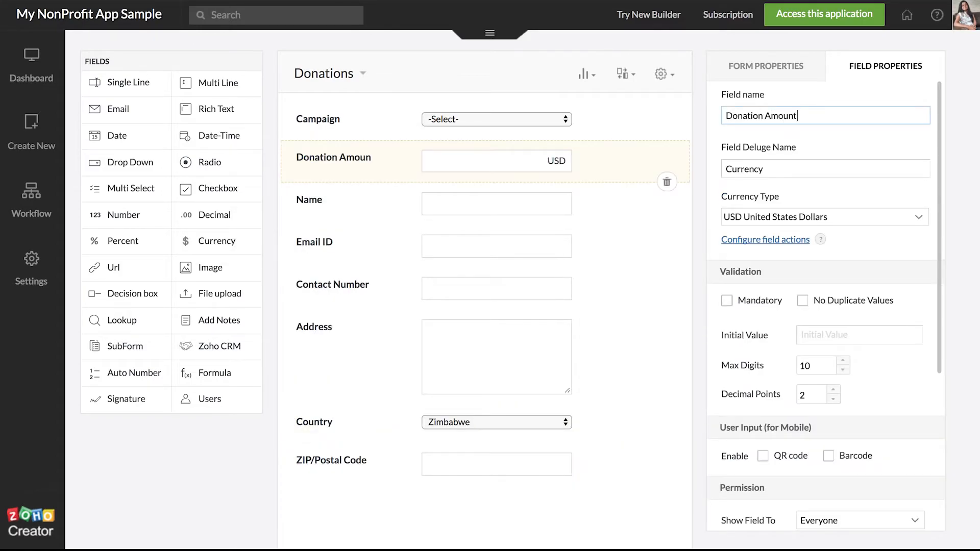
scroll(513, 496, down, 1)
scroll(513, 491, down, 1)
scroll(513, 491, up, 2)
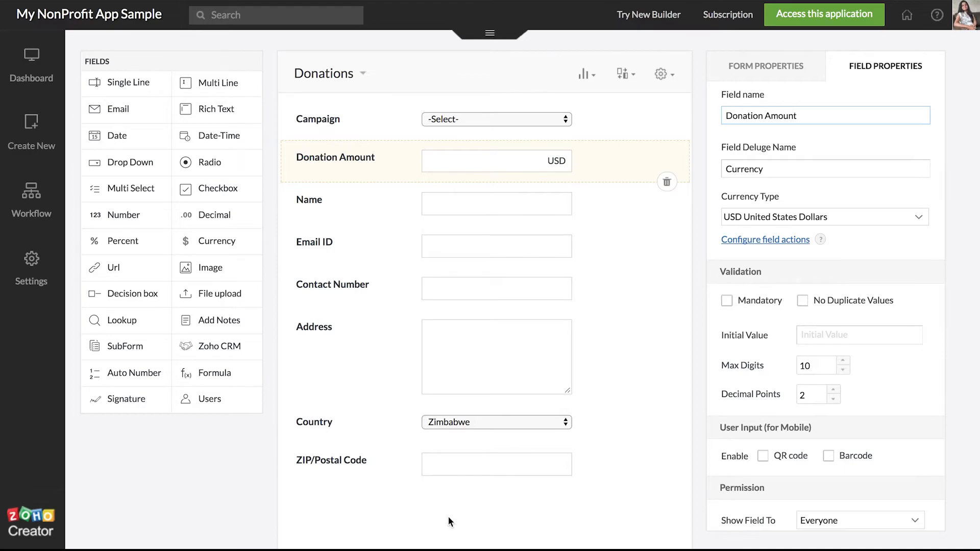
scroll(446, 323, down, 1)
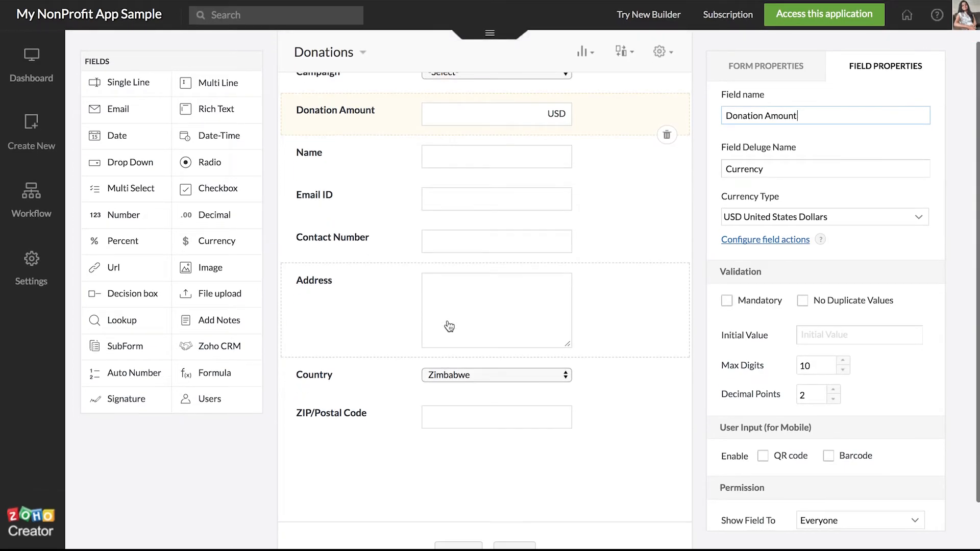
scroll(446, 324, up, 1)
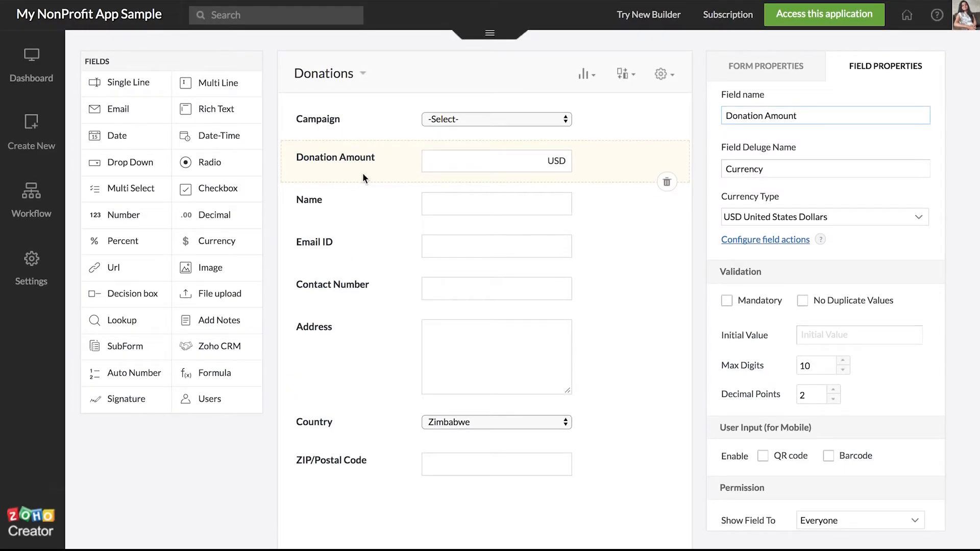
click(727, 300)
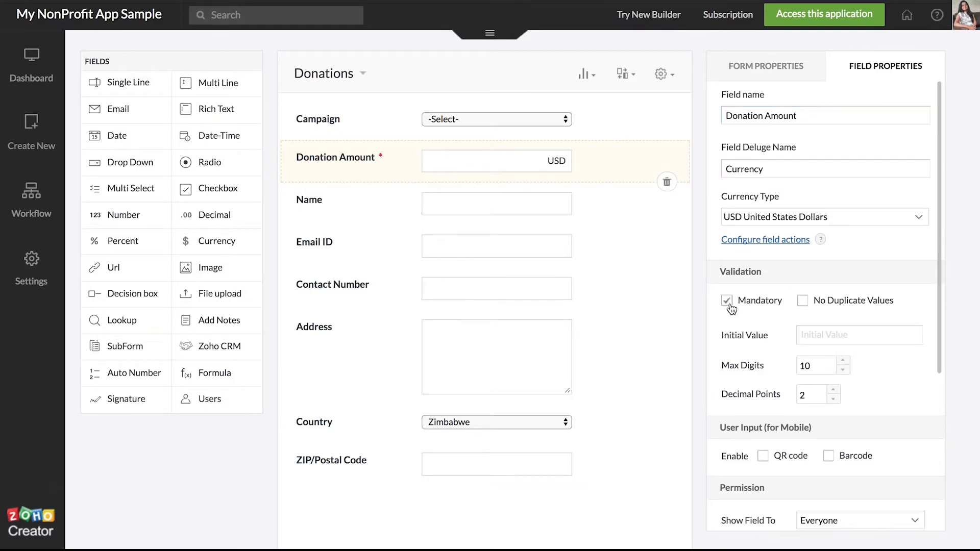
Step: Make the Email ID and Contact Number fields mandatory
click(342, 243)
click(728, 261)
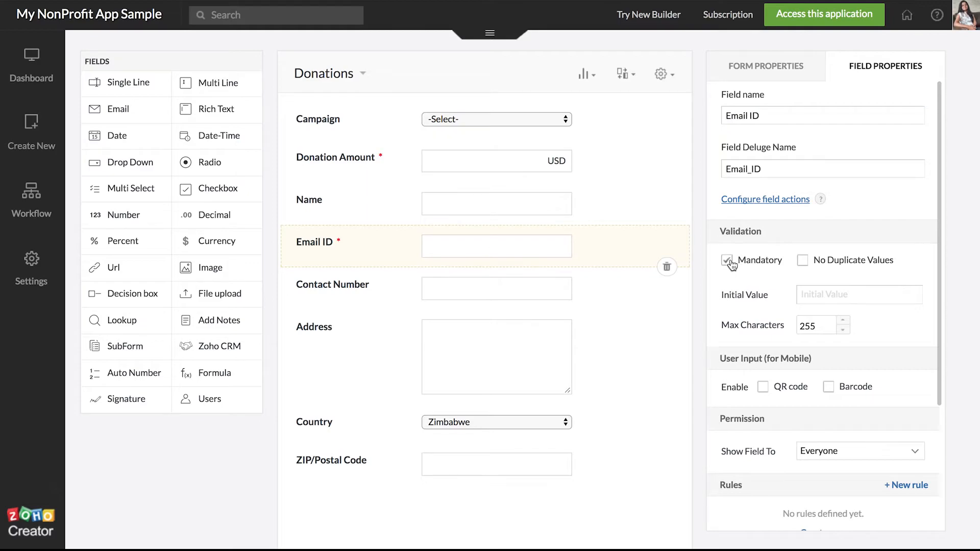
click(382, 302)
click(727, 261)
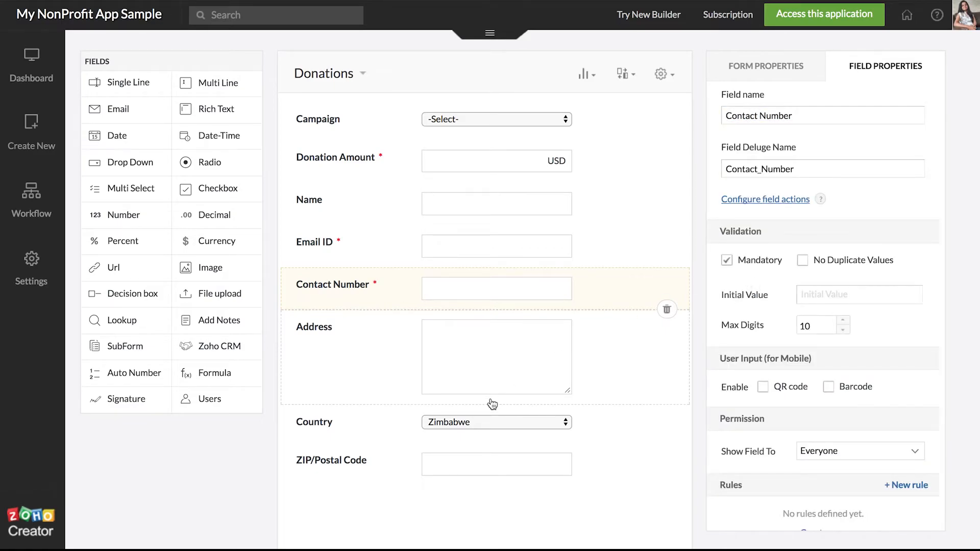
scroll(493, 400, down, 2)
scroll(493, 401, up, 3)
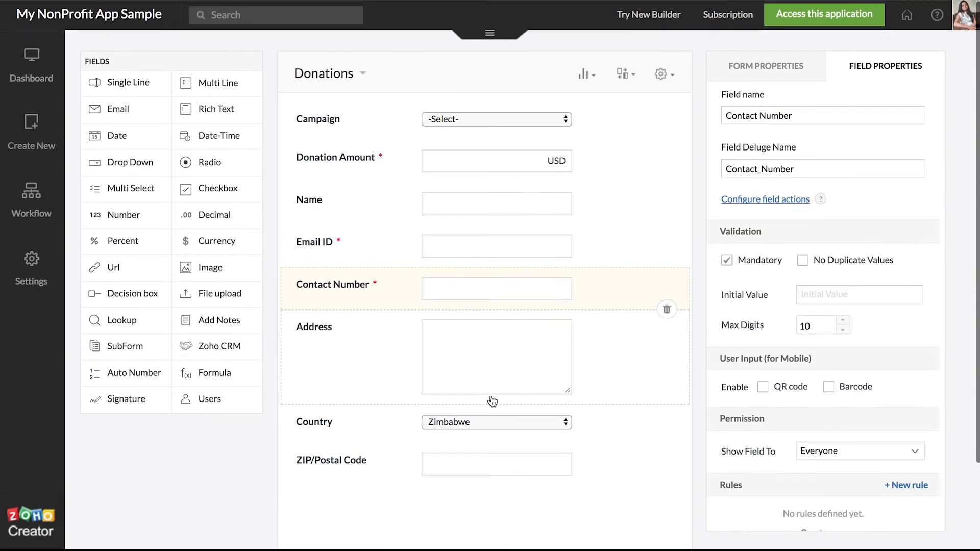
click(802, 23)
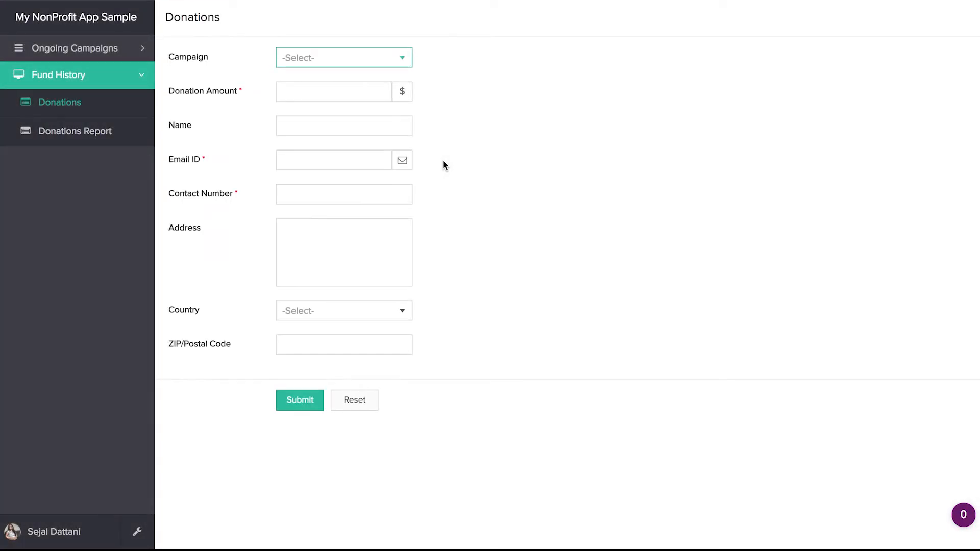
Step: Submit a 100000 test donation to campaign 4 with donor name, email, contact number and Algeria
click(370, 62)
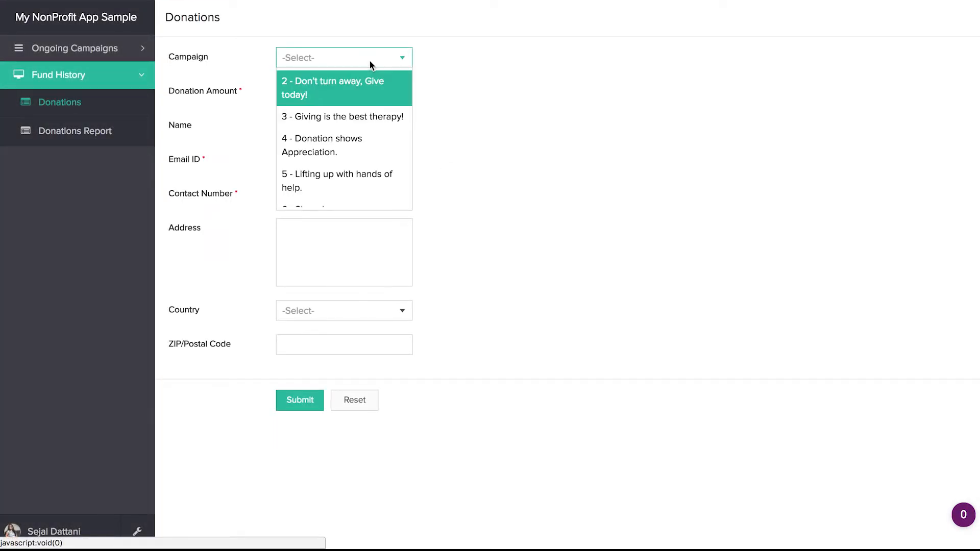
click(342, 153)
click(313, 94)
text(100000)
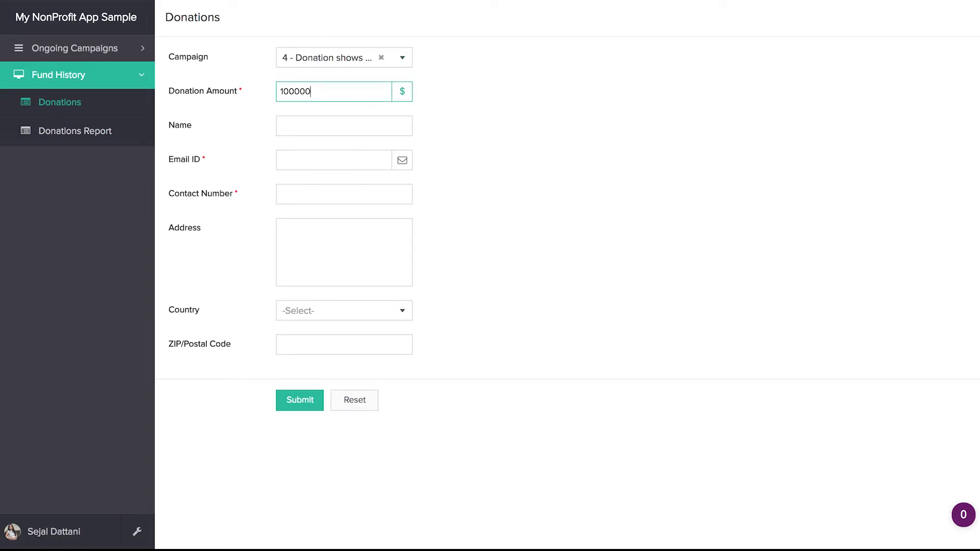
click(322, 126)
text(Joey)
click(337, 163)
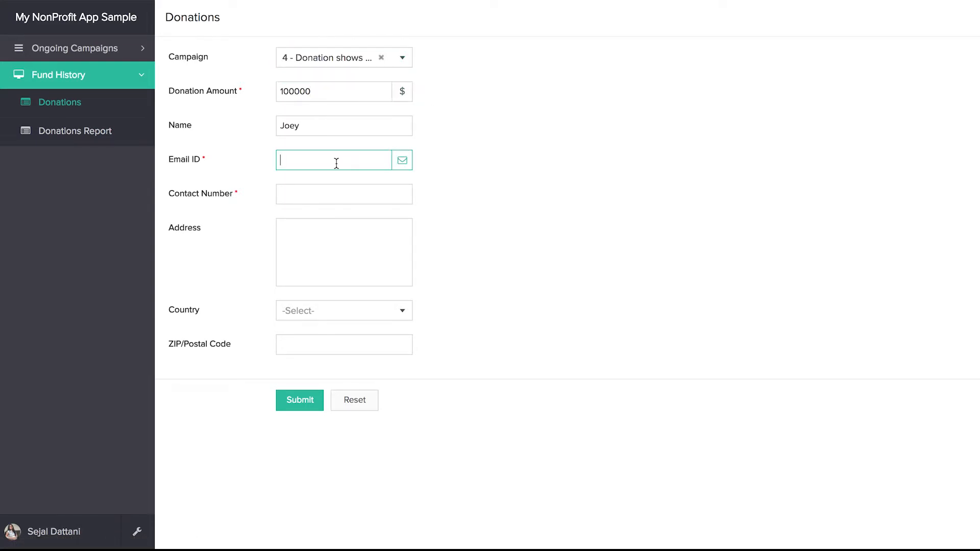
key(Tab)
text(8)
click(318, 217)
click(318, 242)
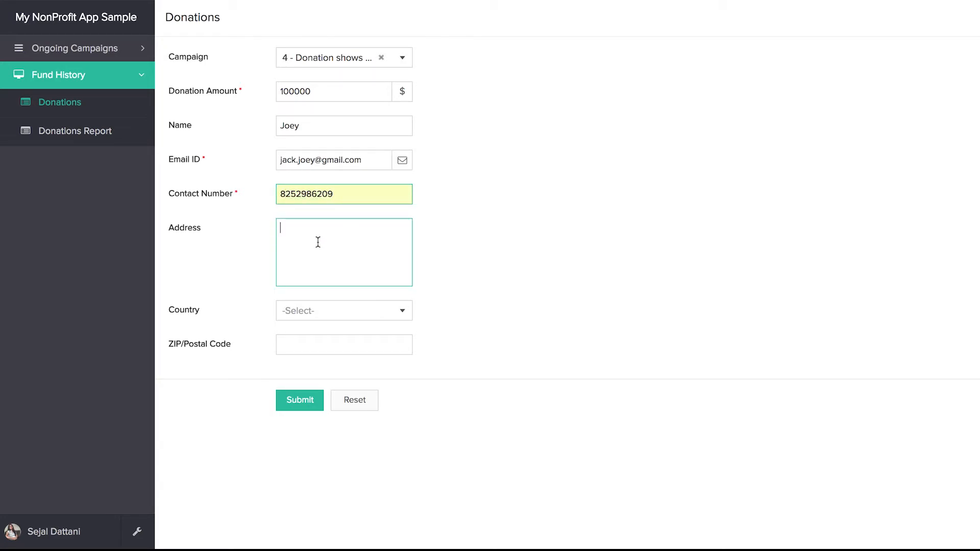
click(84, 139)
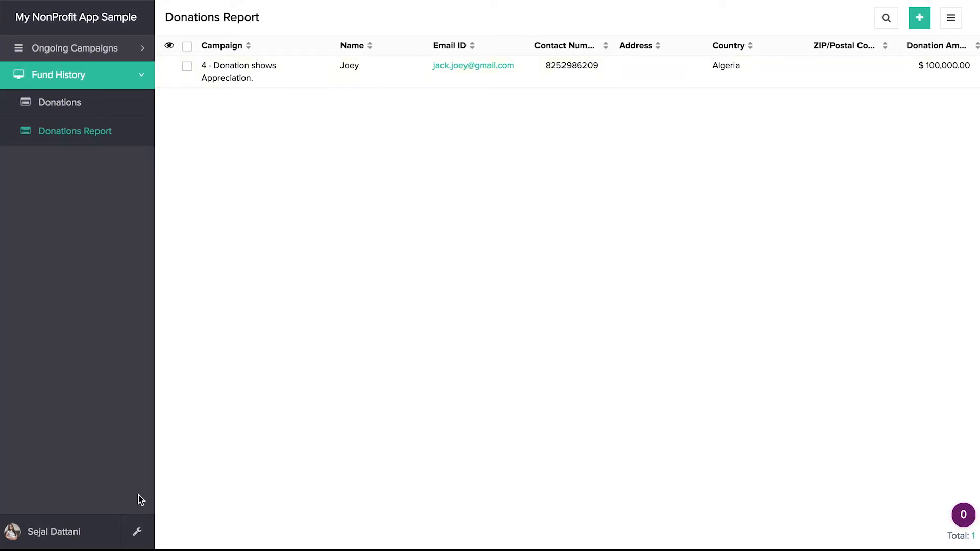
Step: Check the entry in Donations Report, then switch back to editing the application
click(141, 542)
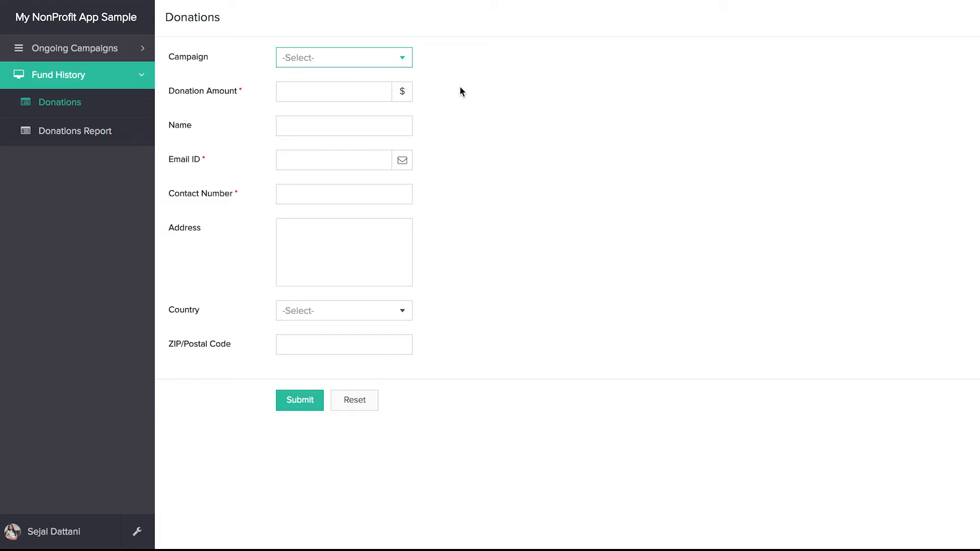
click(319, 201)
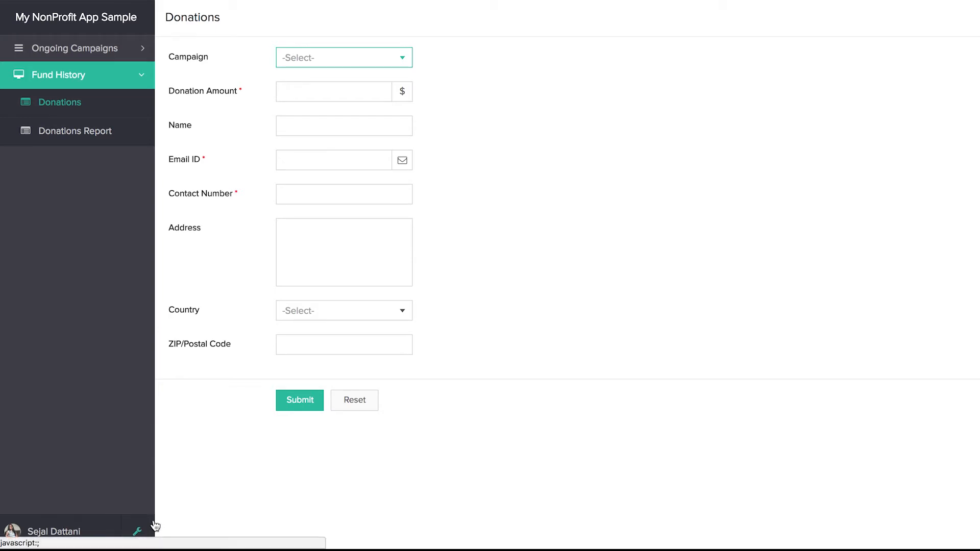
click(138, 535)
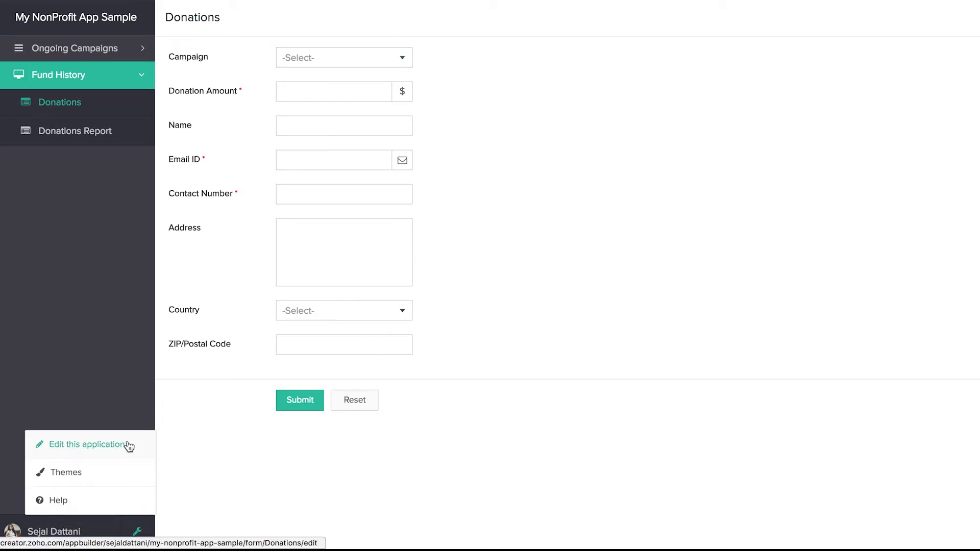
click(129, 446)
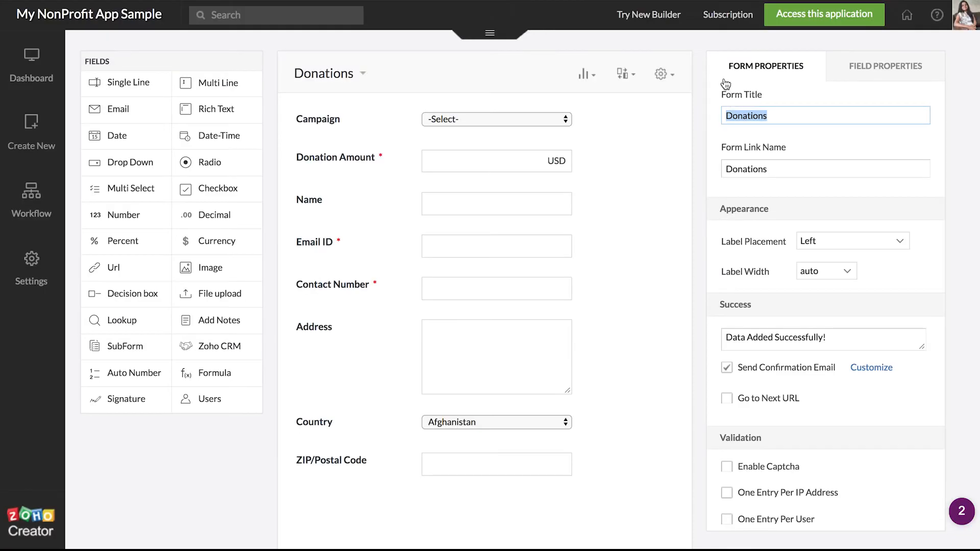
Step: Enable sandbox PayPal payments on Donations with USD currency and no payer address required
click(668, 78)
mouse_move(643, 129)
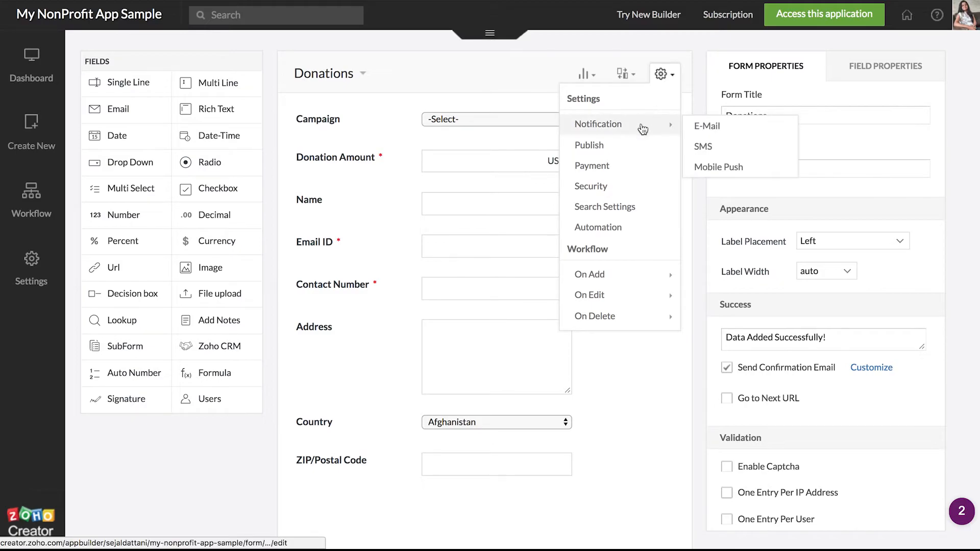
click(605, 166)
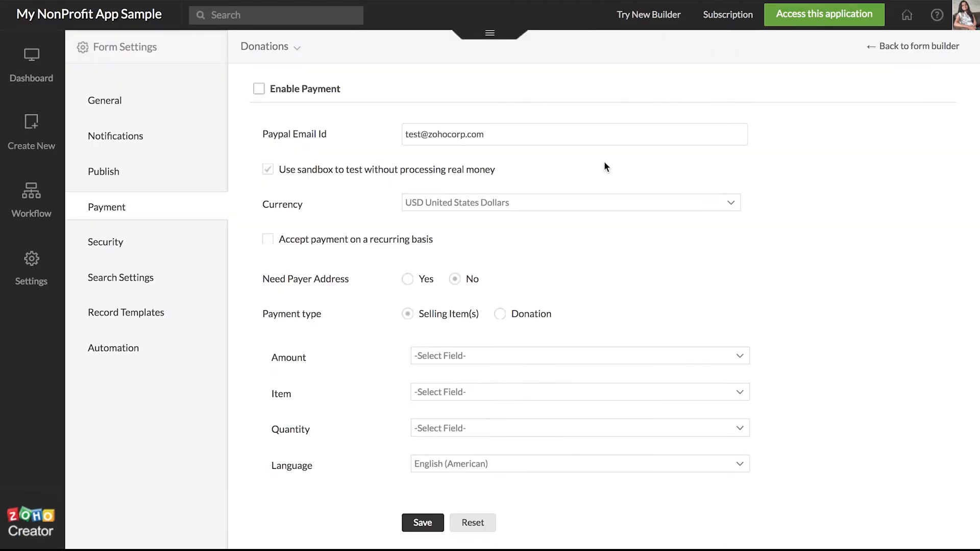
click(259, 89)
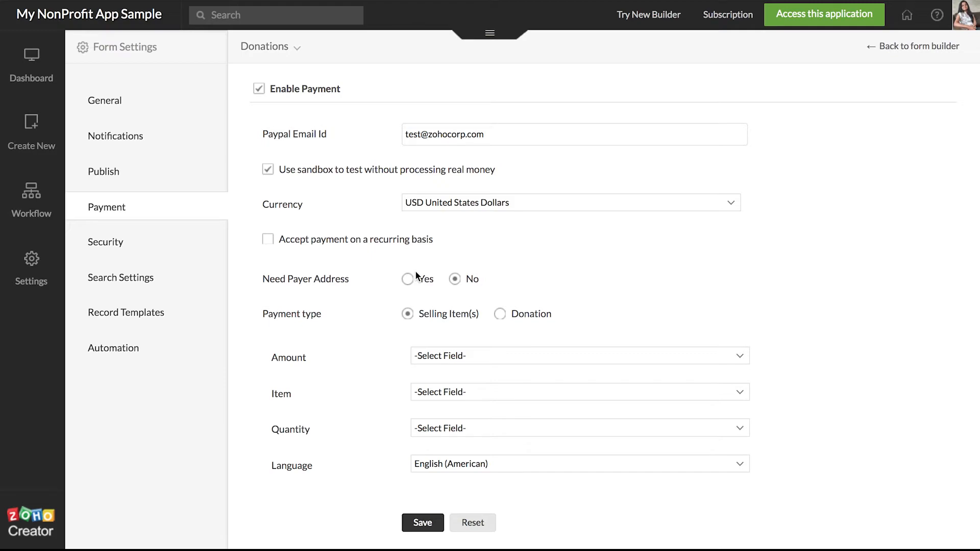
click(434, 206)
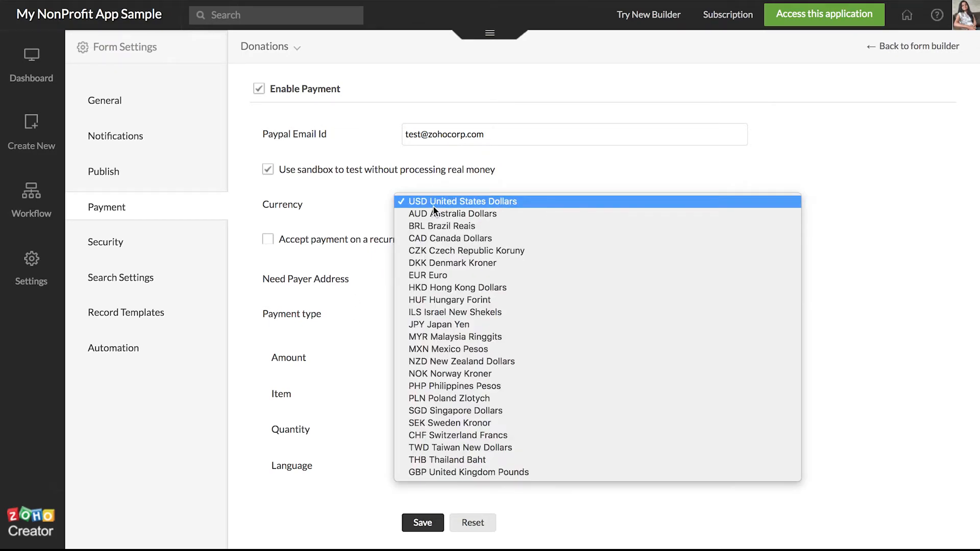
click(433, 203)
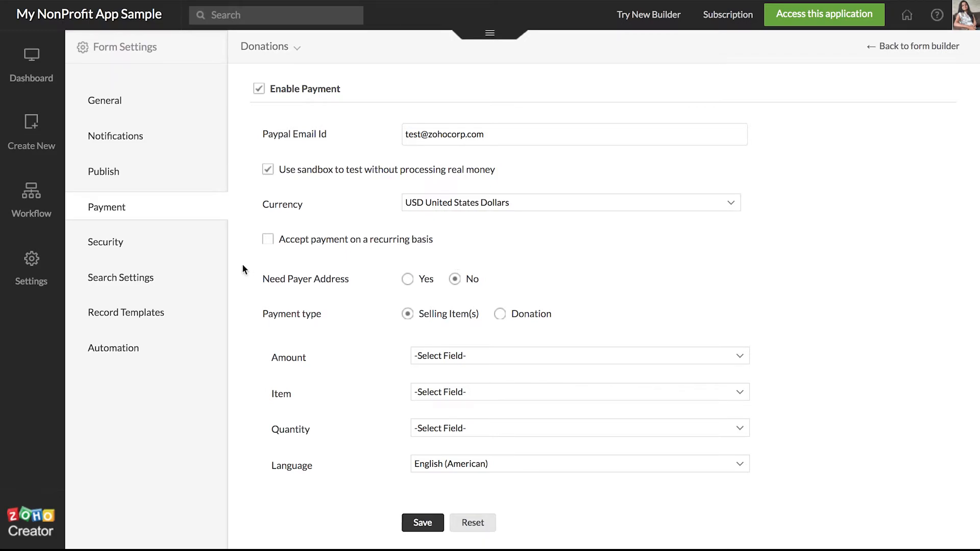
click(454, 279)
Step: Set Donation payment type, Donation Amount as amount, Name as remark, English (American), and save
click(500, 315)
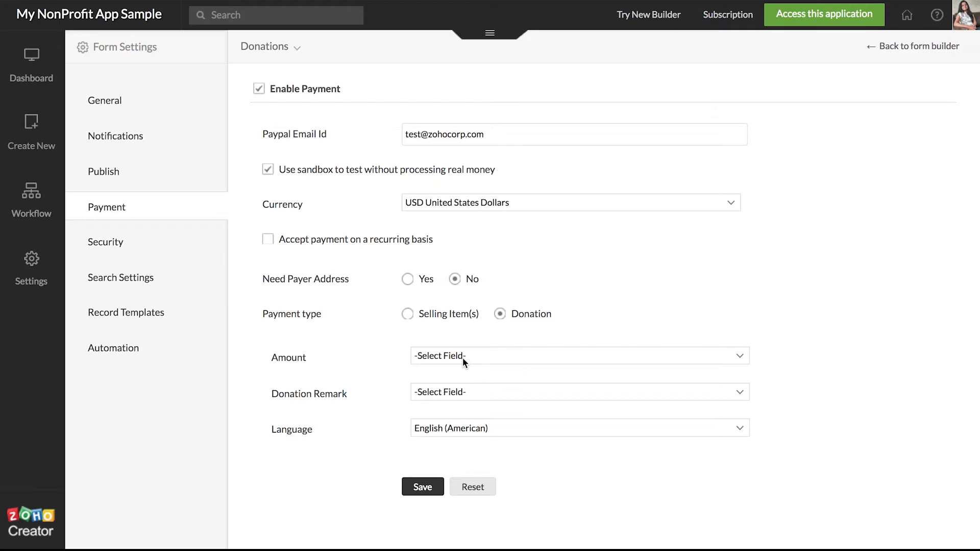
click(464, 358)
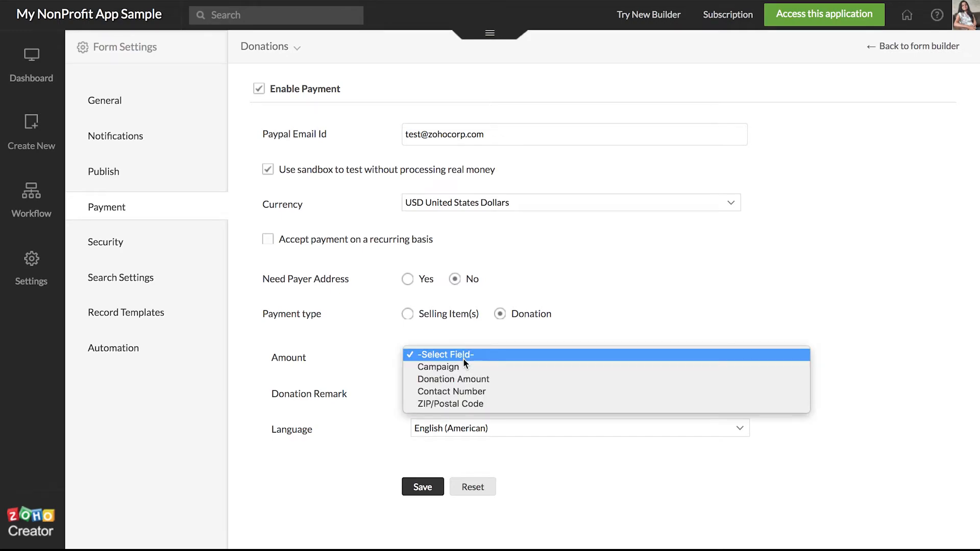
click(463, 384)
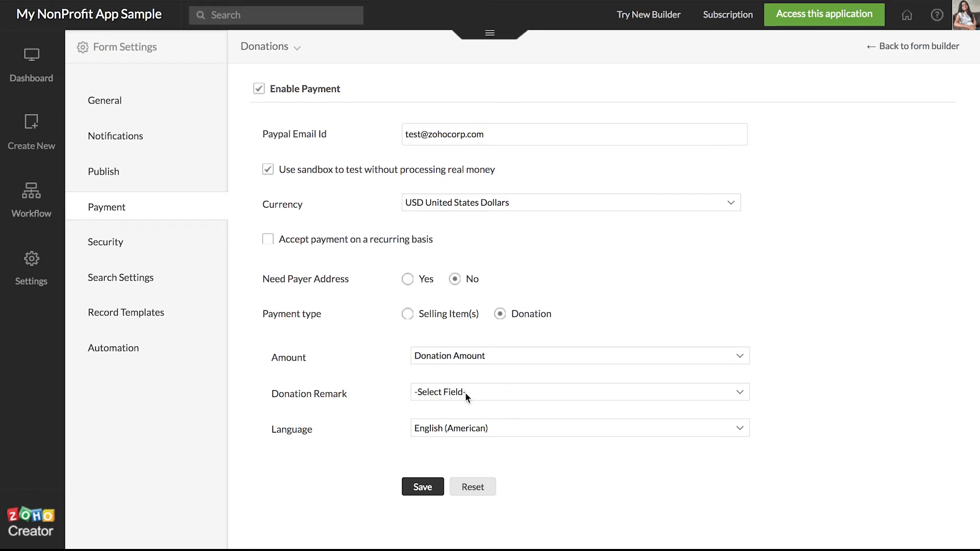
click(464, 391)
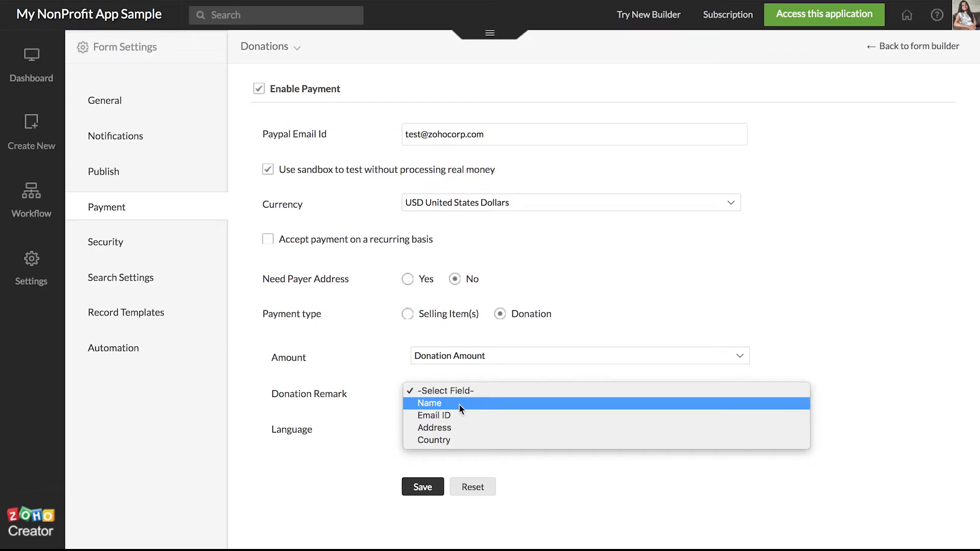
click(458, 403)
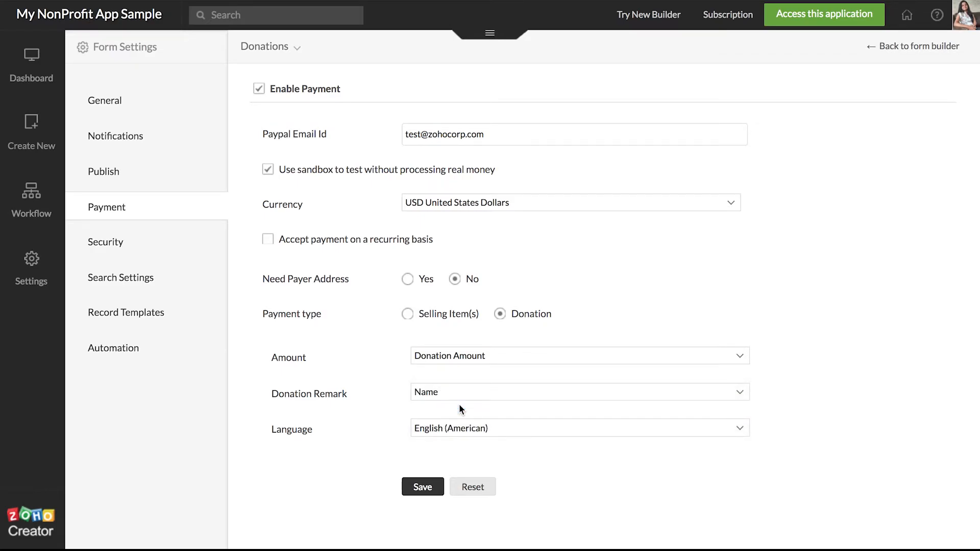
click(439, 428)
click(436, 432)
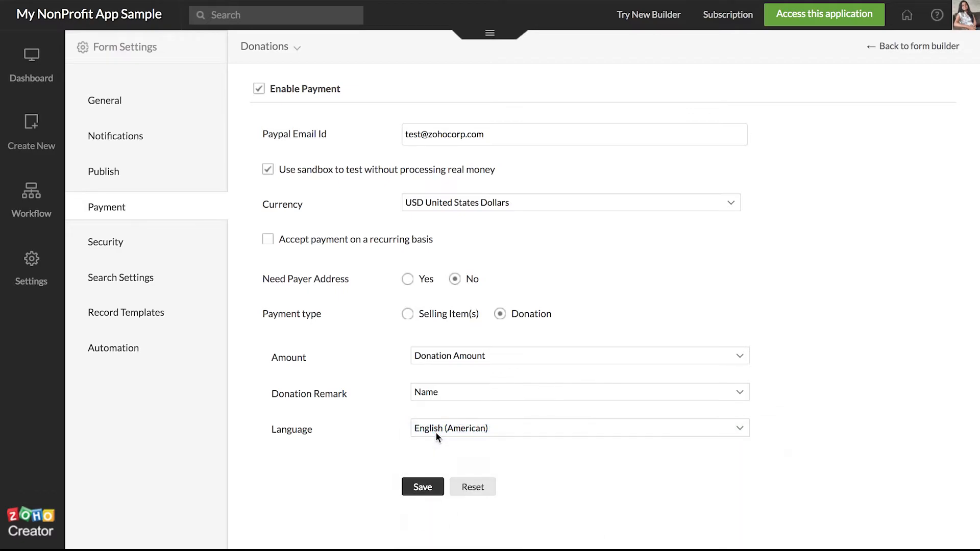
click(428, 489)
click(915, 50)
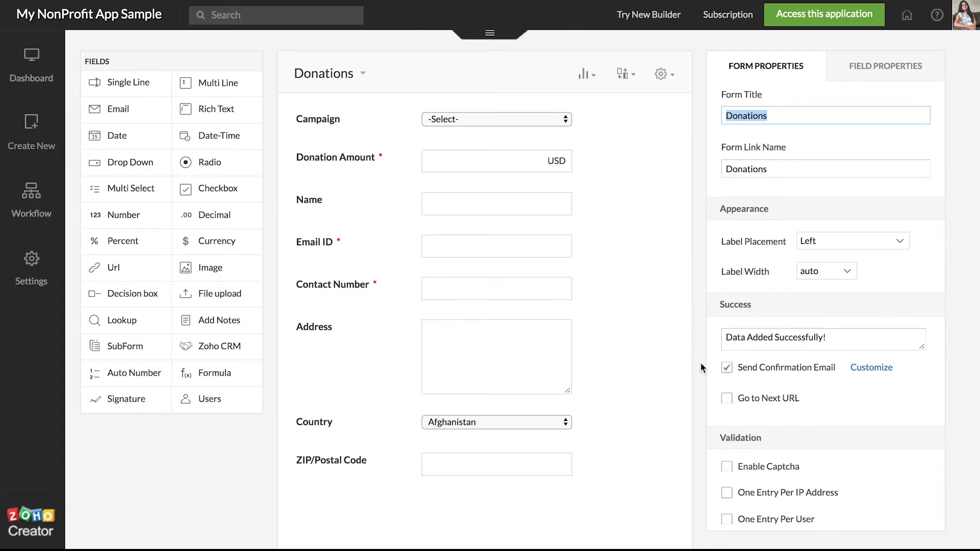
Step: Keep Send Confirmation Email enabled and open its Customize settings
scroll(586, 383, down, 1)
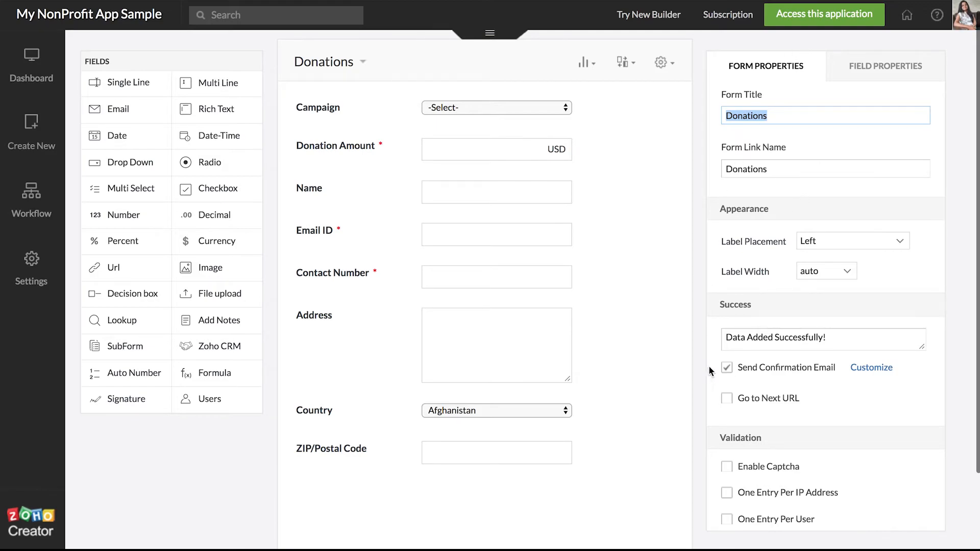
click(727, 369)
click(727, 370)
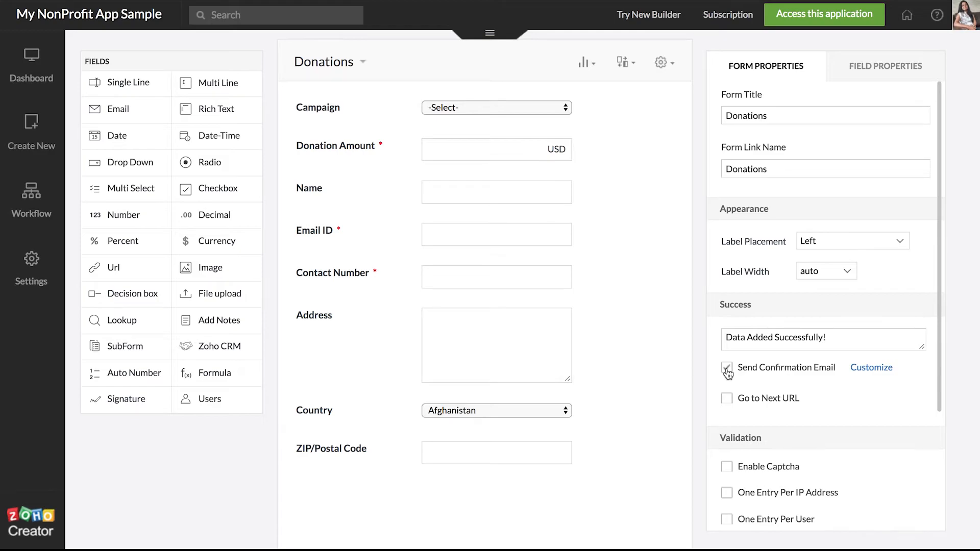
click(870, 368)
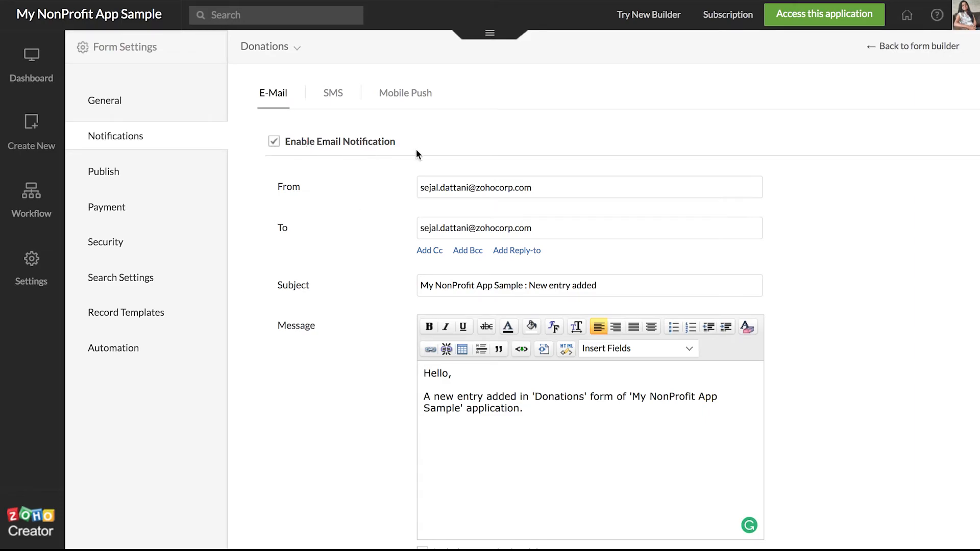
Step: Replace the email recipient with the donor's Email ID field
scroll(318, 196, down, 1)
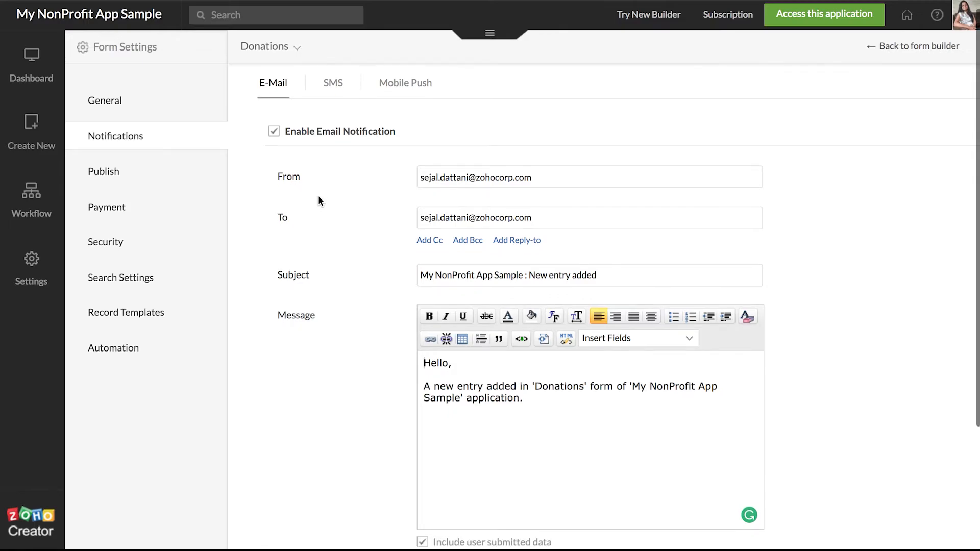
scroll(319, 200, down, 3)
scroll(319, 200, up, 4)
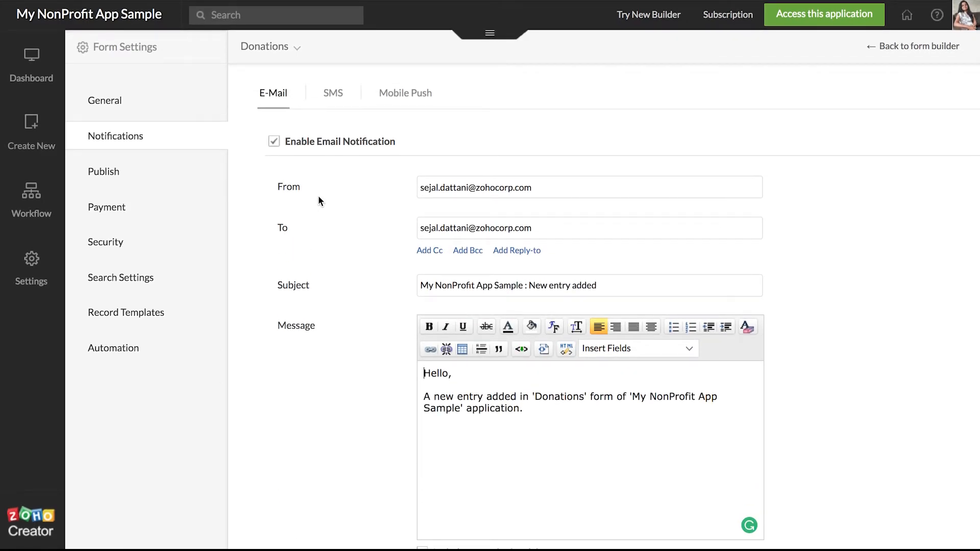
scroll(318, 197, down, 2)
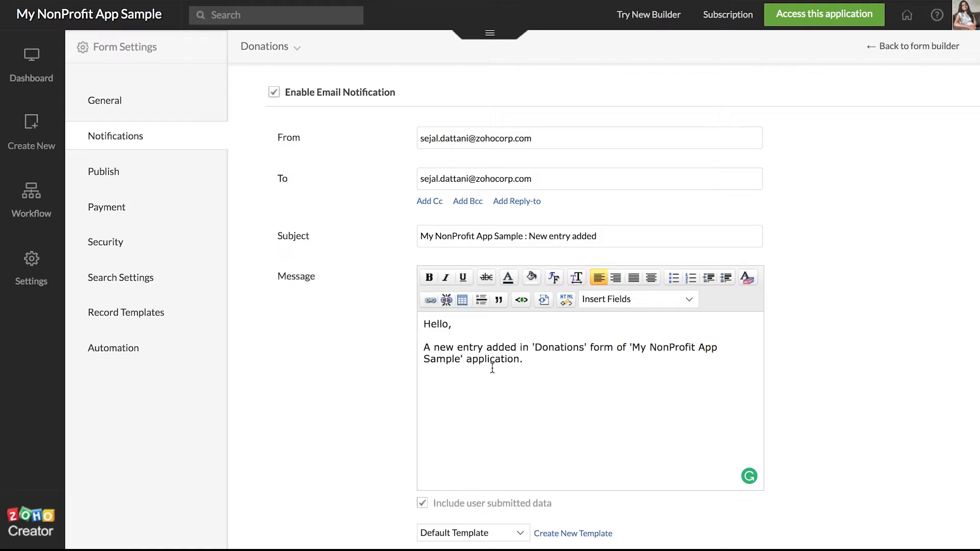
scroll(450, 341, down, 1)
scroll(451, 341, up, 2)
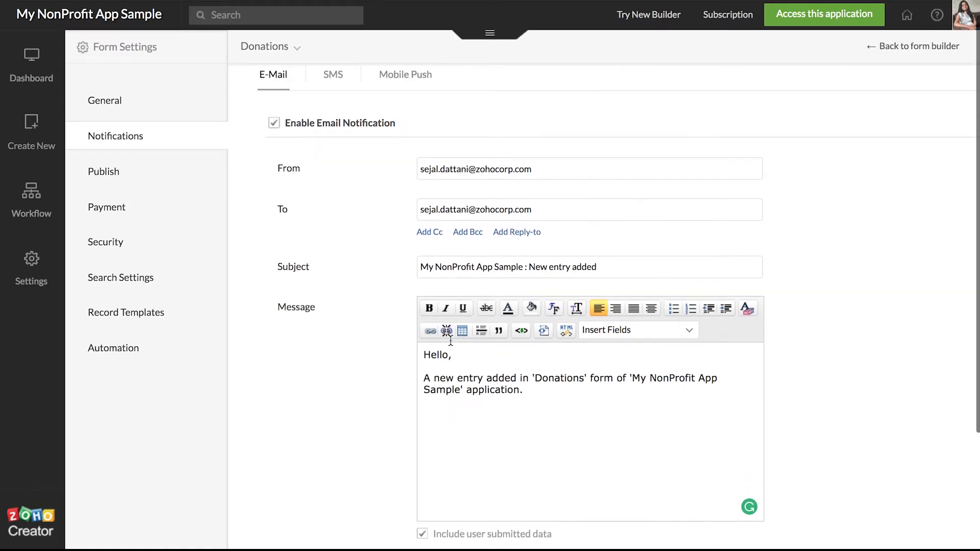
scroll(450, 341, up, 1)
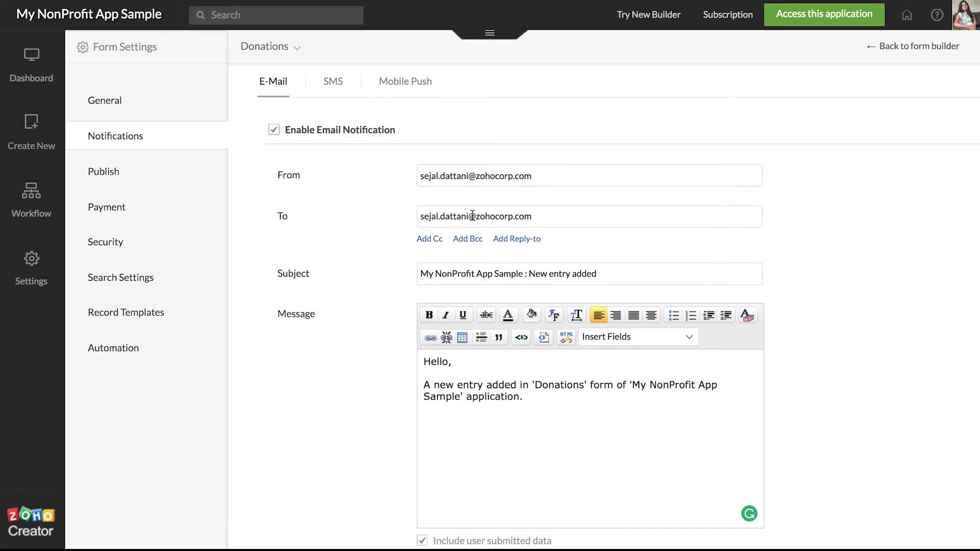
click(473, 216)
double_click(472, 216)
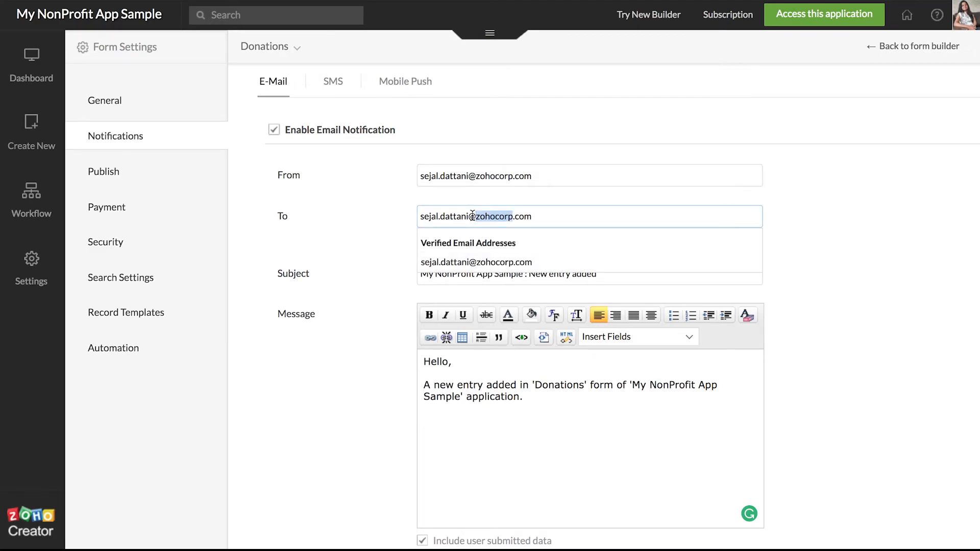
key(ctrl+a)
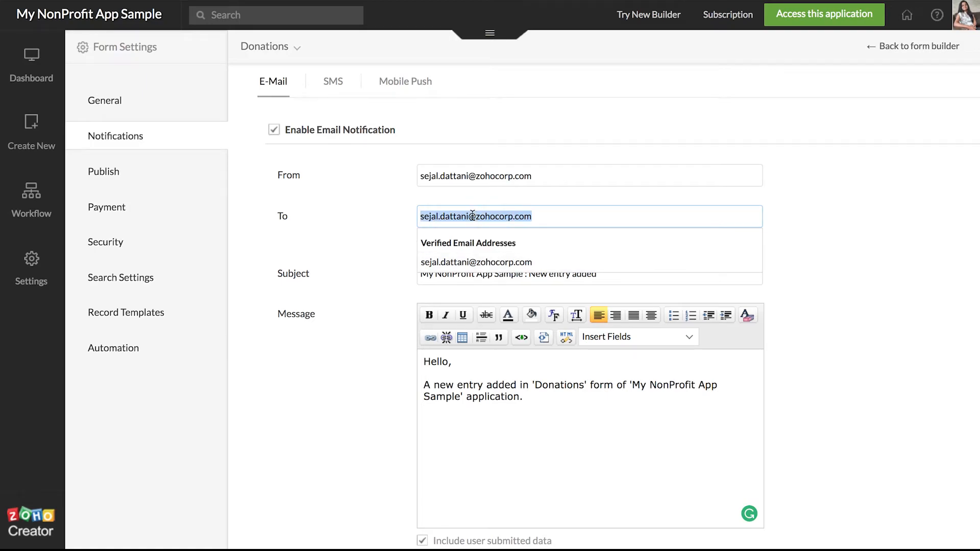
key(BackSpace)
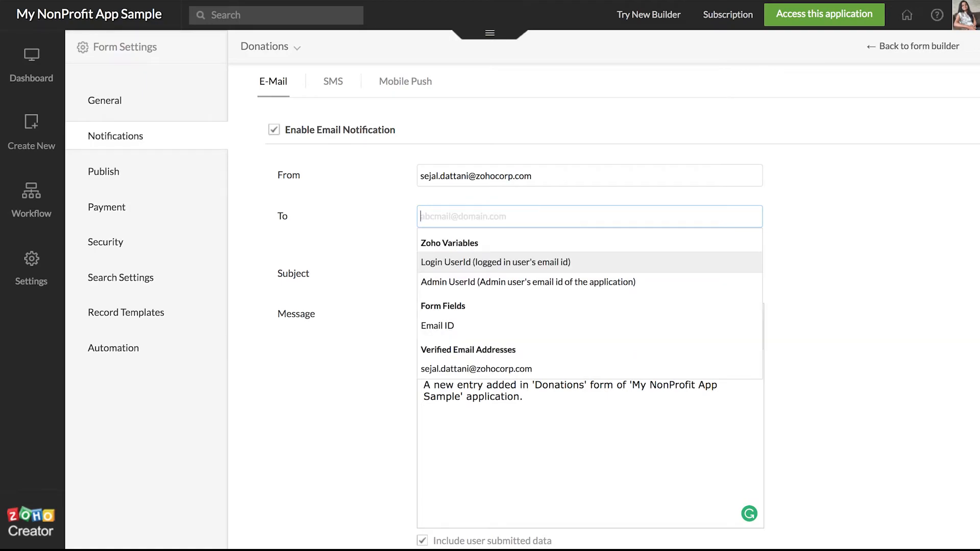
click(451, 327)
Step: Change the subject to 'Thank you for your donation.'
click(526, 273)
key(ctrl+a)
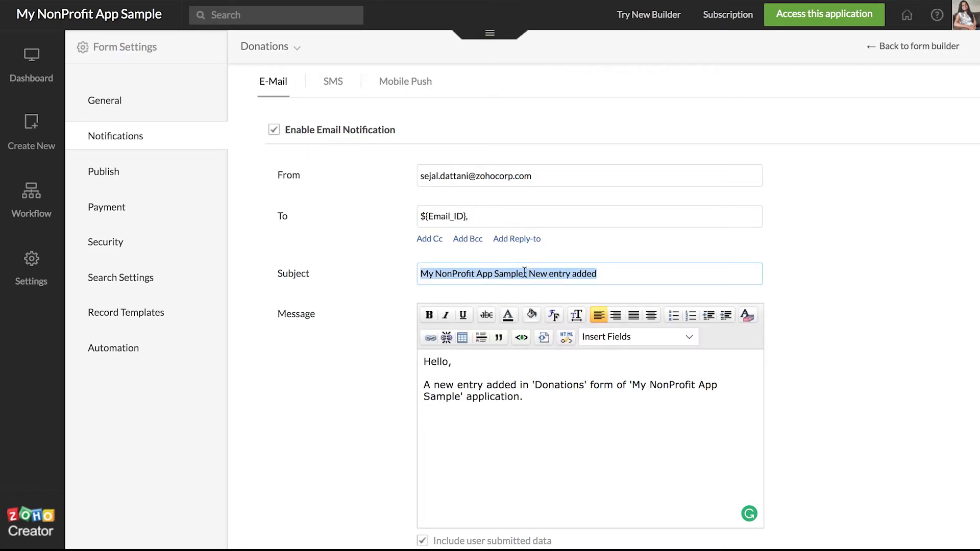
key(BackSpace)
text(Thank you for your donation)
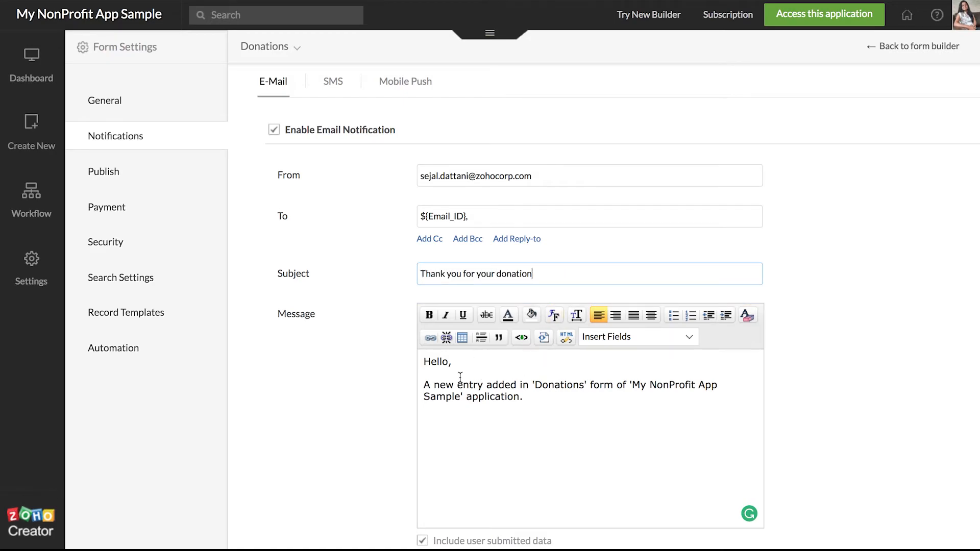
scroll(487, 422, down, 3)
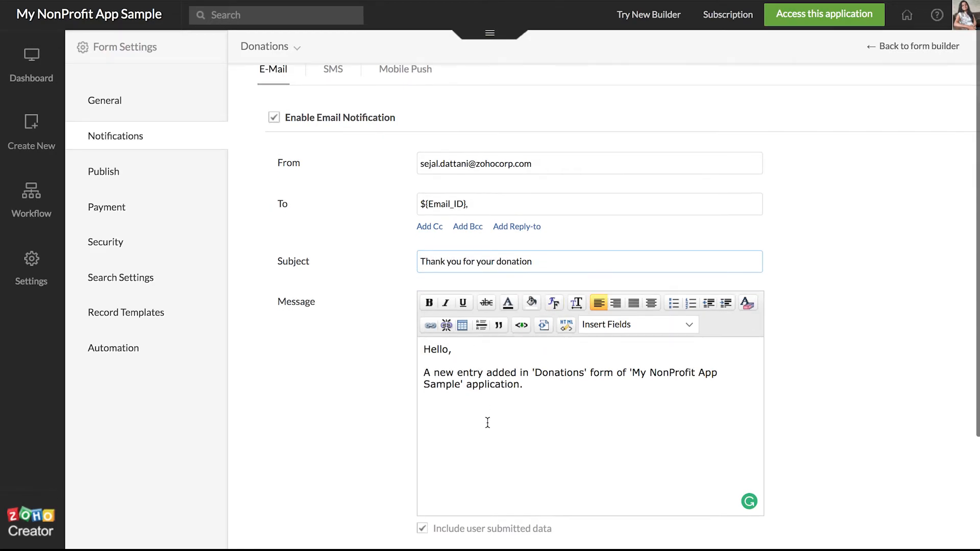
text(.)
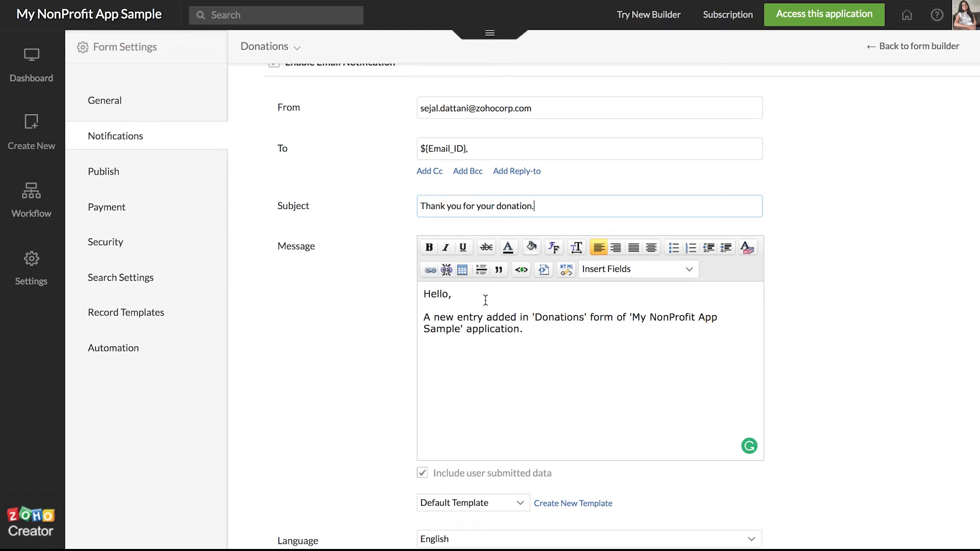
Step: Insert ${Name} after Hello and set the body to 'Your small donation will make a big difference.'
click(448, 296)
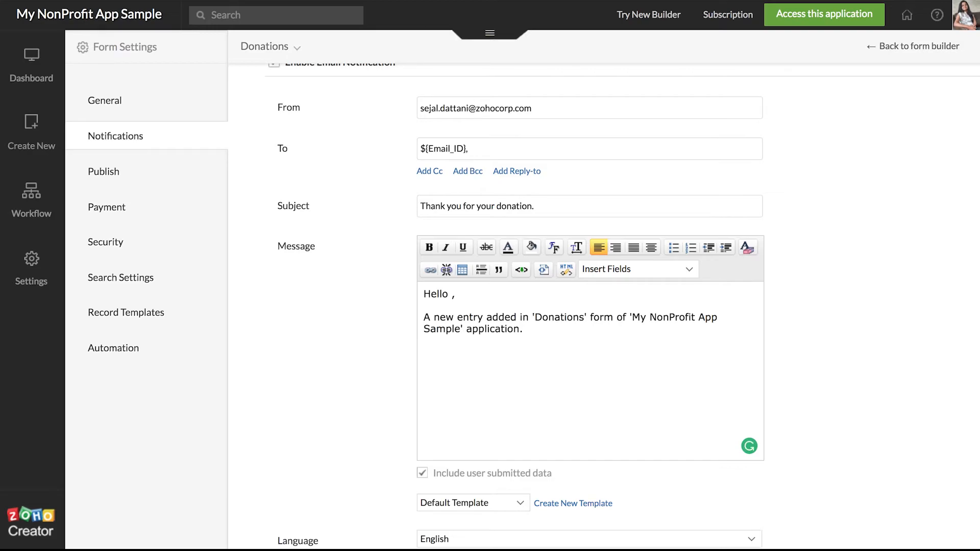
click(450, 295)
click(634, 274)
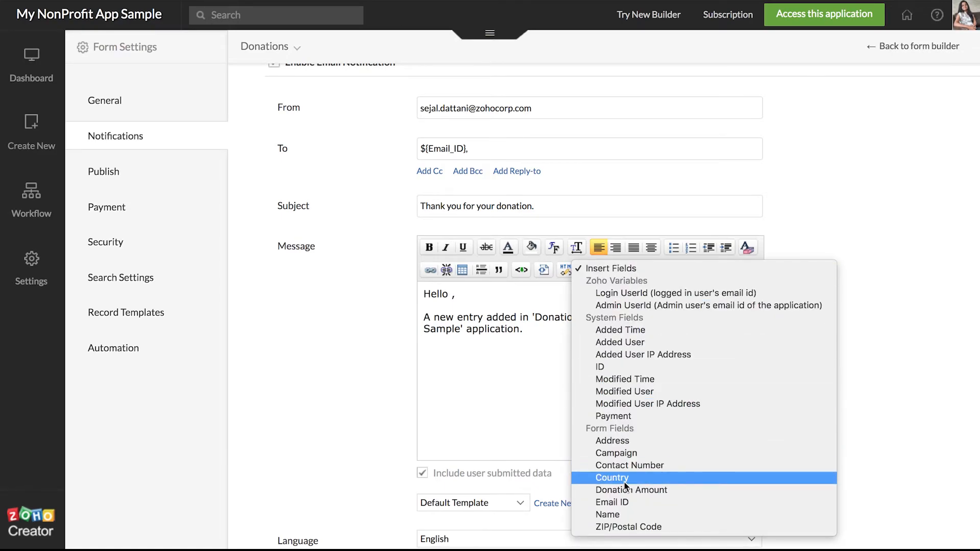
click(625, 515)
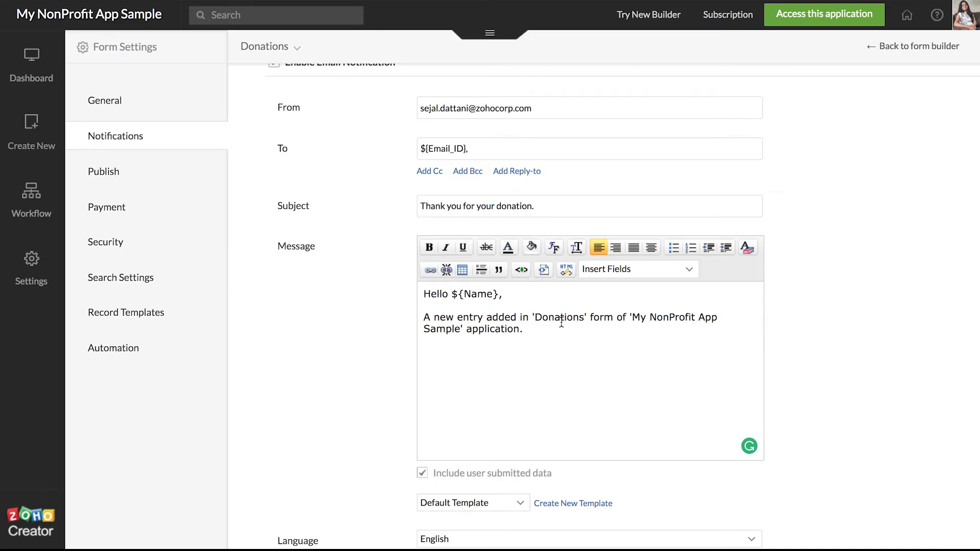
triple_click(493, 327)
key(BackSpace)
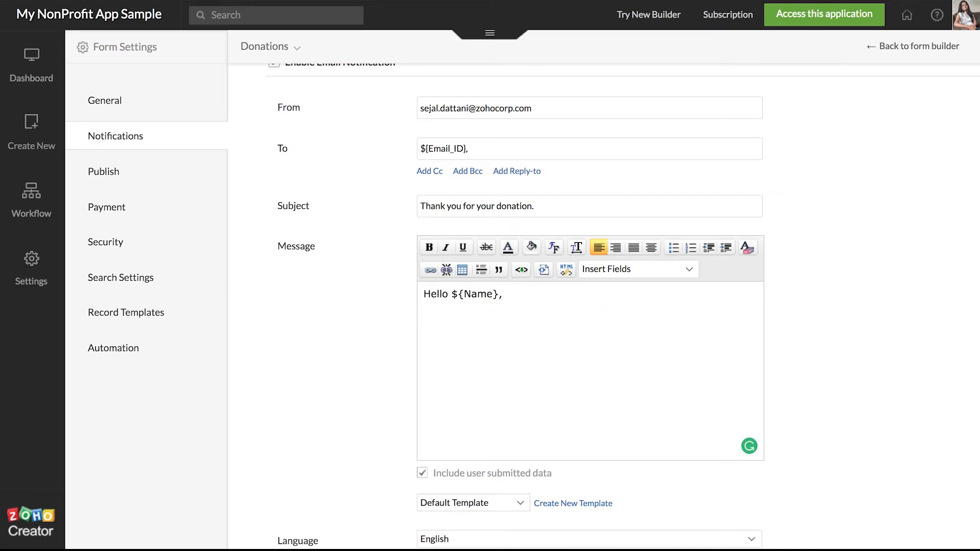
text(YOur)
key(BackSpace)
key(BackSpace)
key(BackSpace)
text(our small donation will make a )
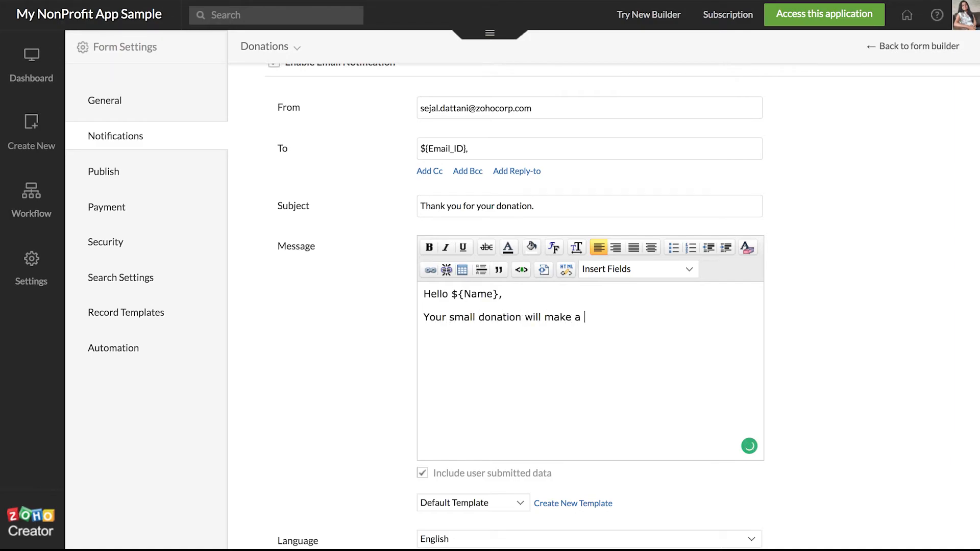
text(big difference.)
Step: Keep English as the email language and save the confirmation email
scroll(449, 383, down, 2)
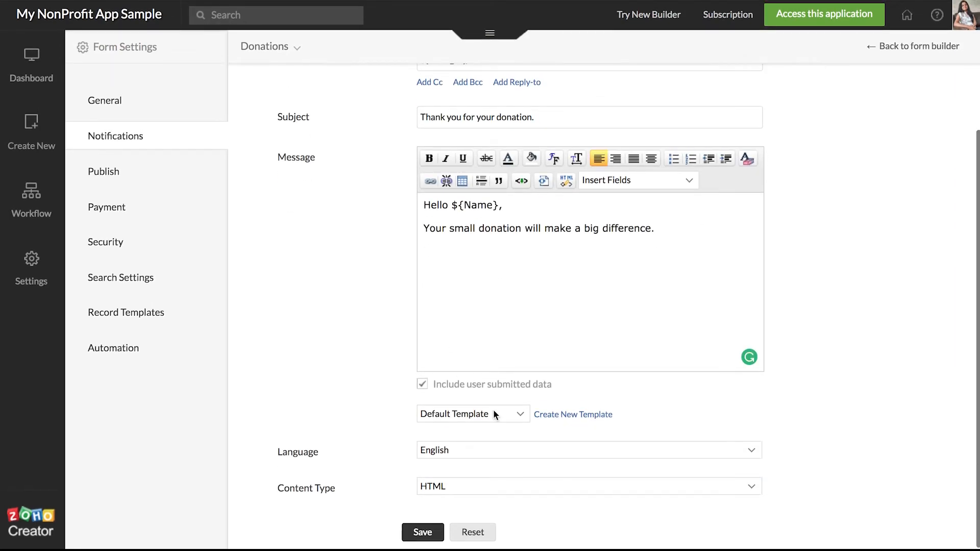
click(504, 450)
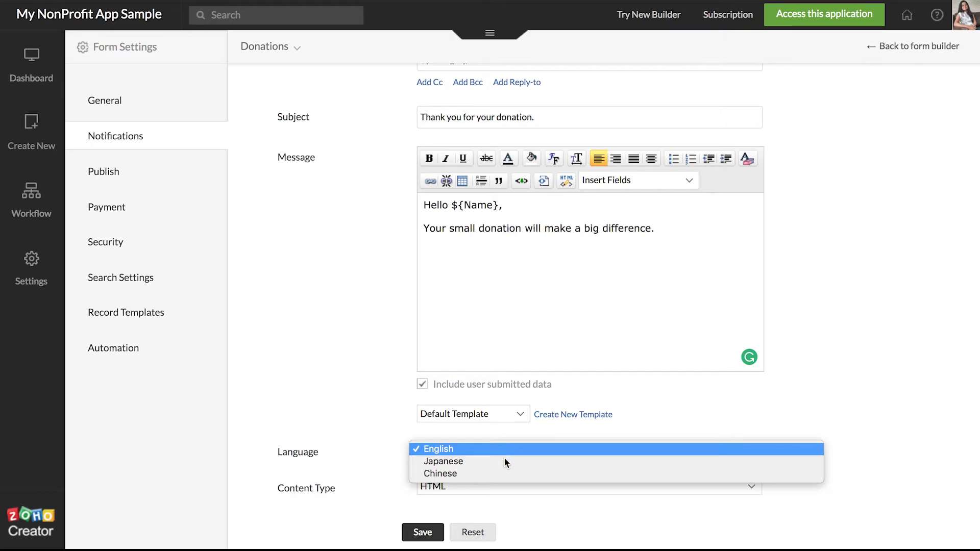
click(800, 392)
scroll(593, 458, up, 3)
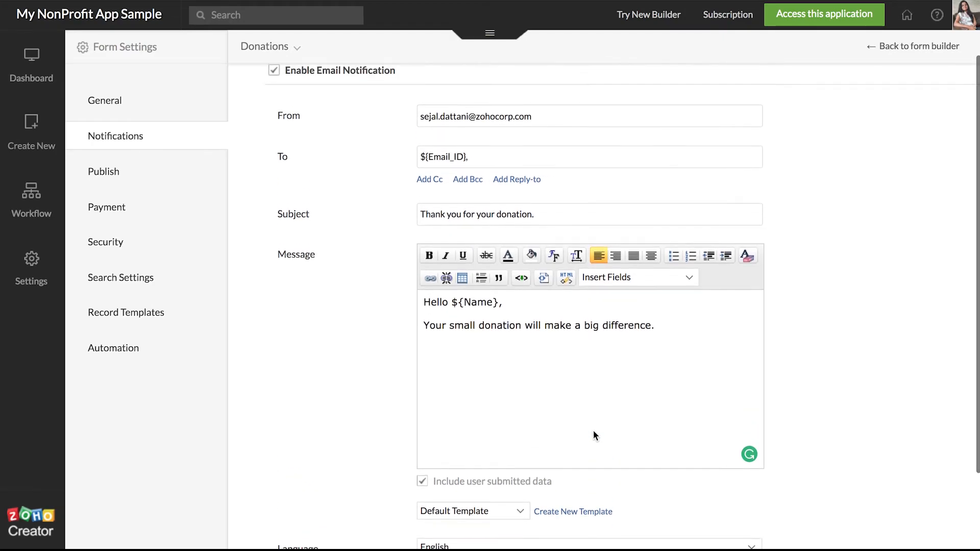
scroll(592, 432, down, 3)
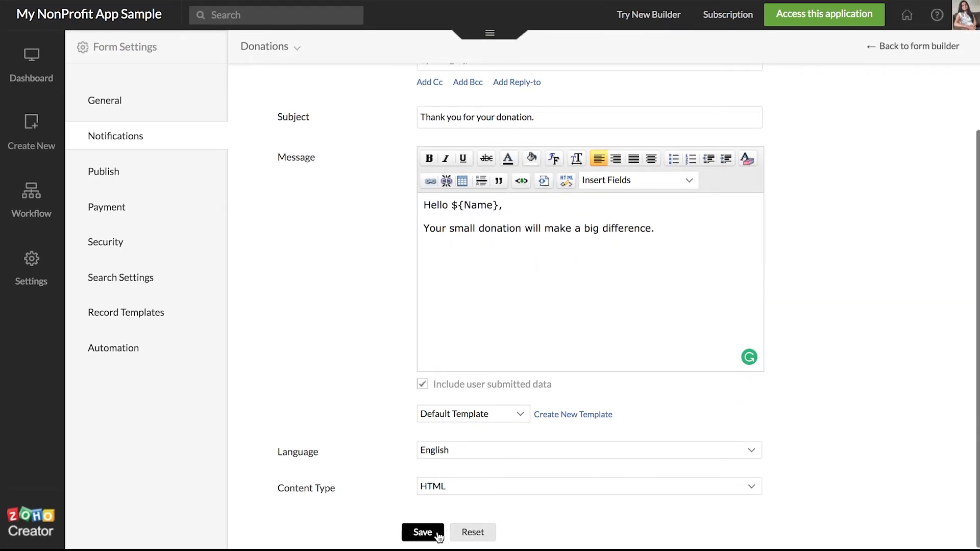
click(438, 534)
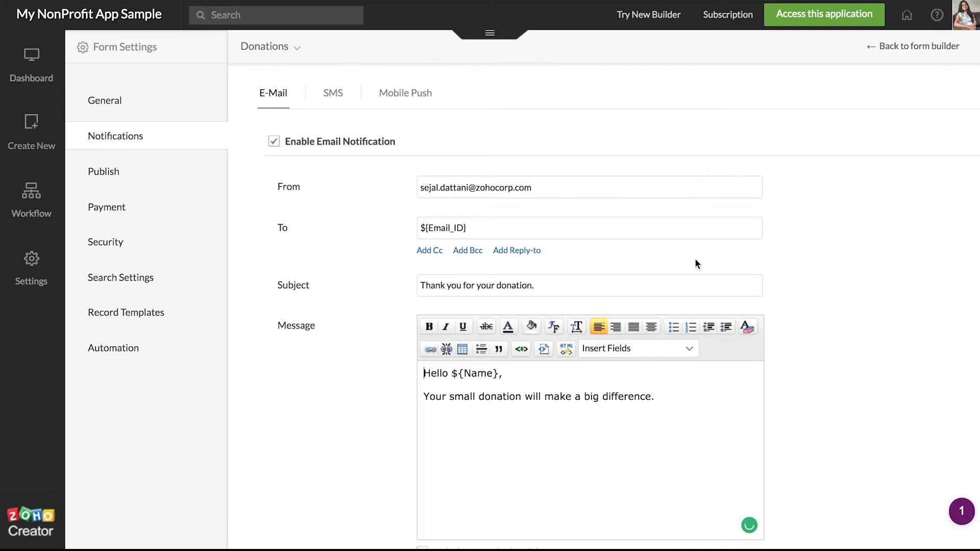
Step: Return to the form builder and open the Donations form's Publish settings
click(934, 51)
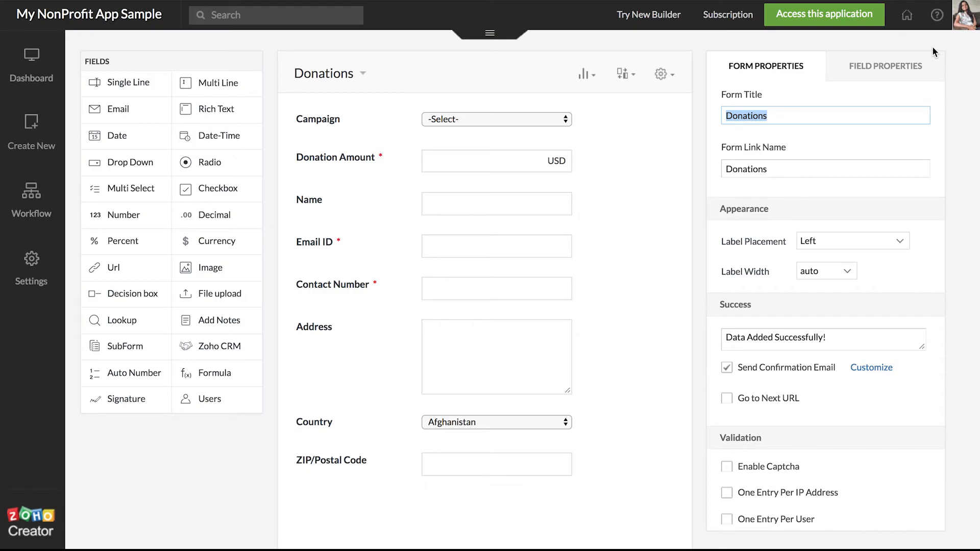
click(663, 75)
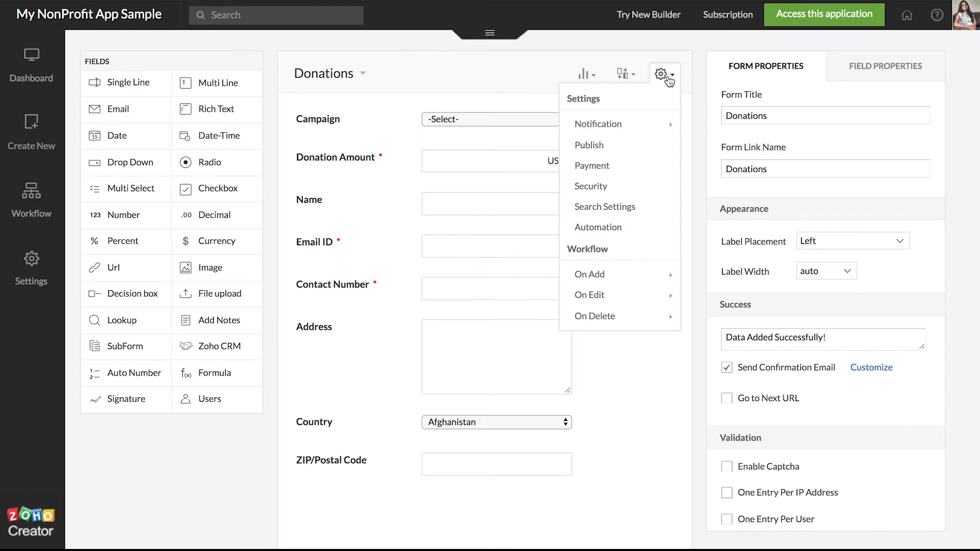
click(593, 146)
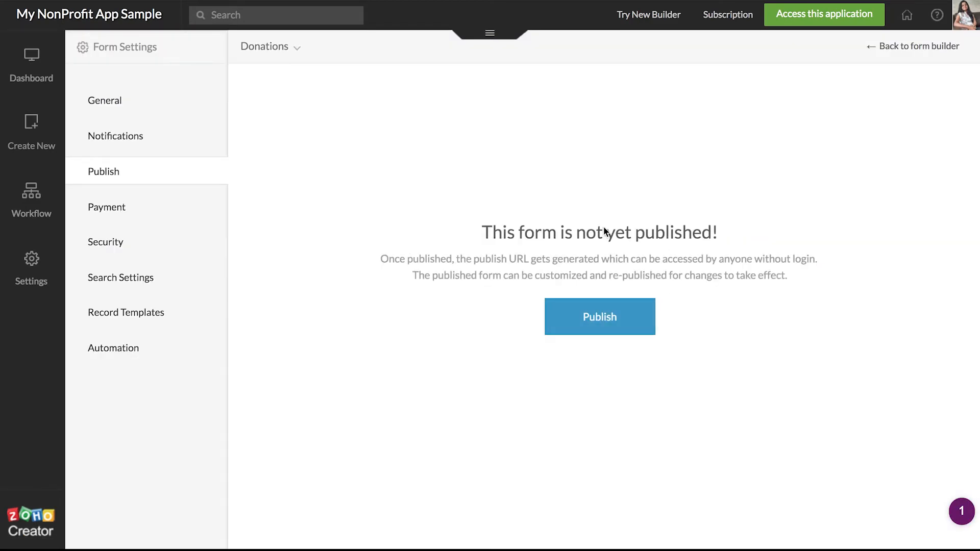
Step: Publish the form with background 8f548f, border 1c181c and success message 'Thank You'
click(605, 319)
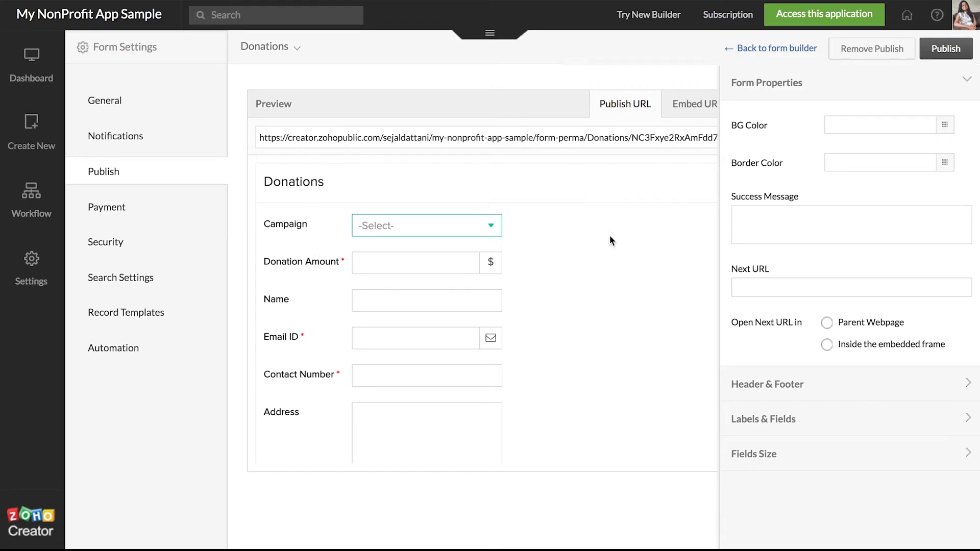
scroll(579, 377, down, 4)
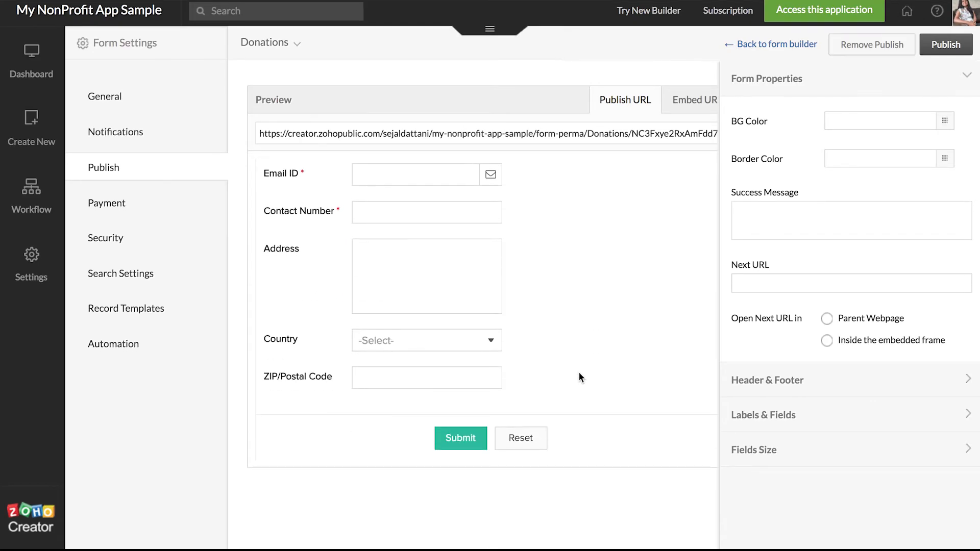
scroll(579, 377, up, 4)
click(945, 126)
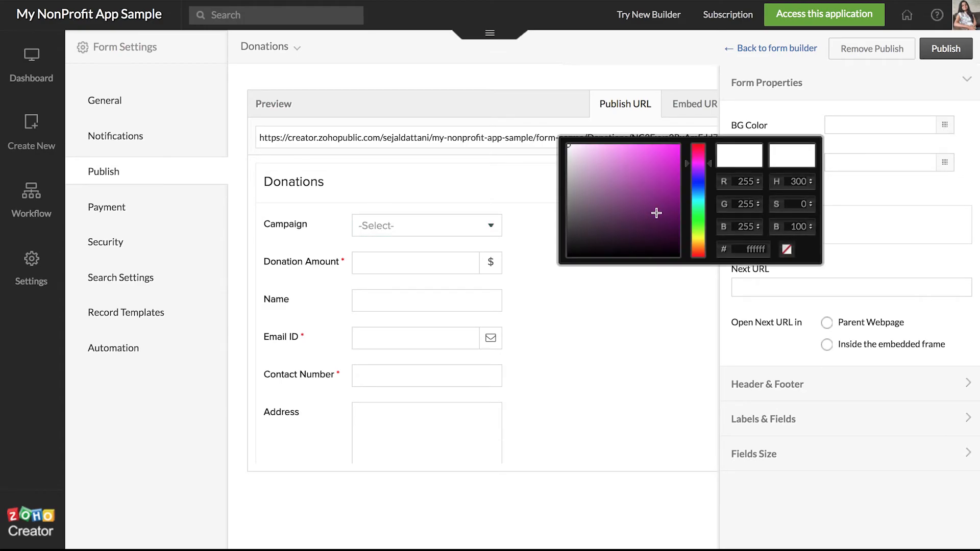
click(614, 194)
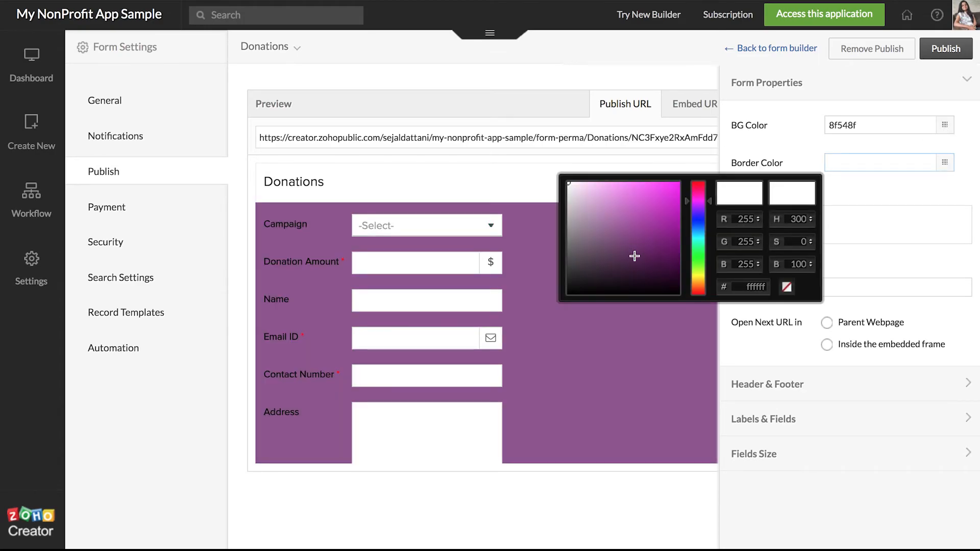
click(583, 283)
click(792, 227)
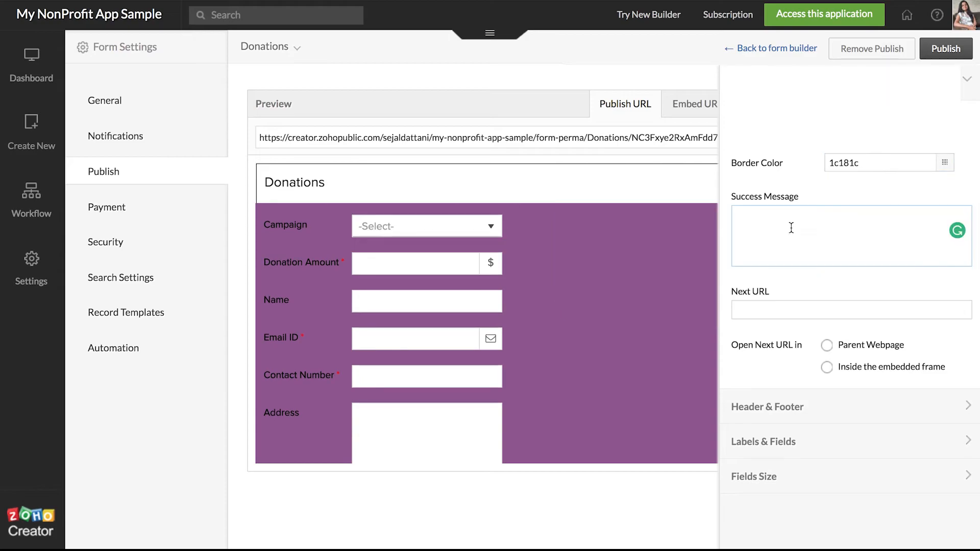
text(Th)
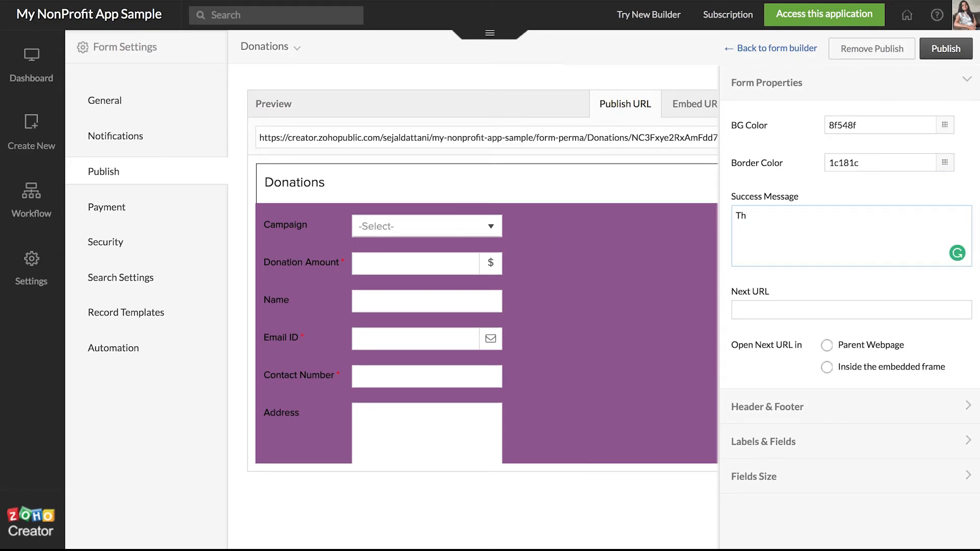
text(ank You)
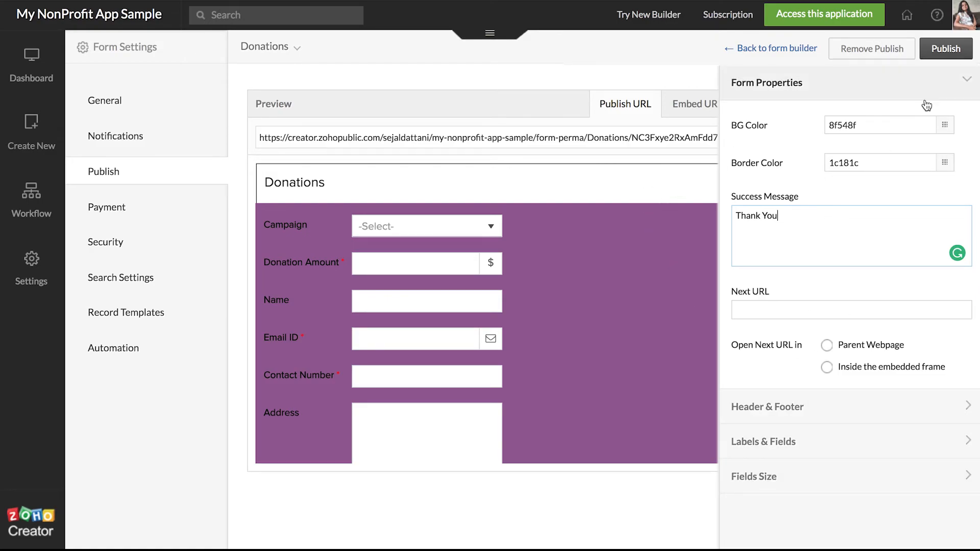
Step: Republish with the new style, confirm the embedded-page update, and select the public URL
click(941, 51)
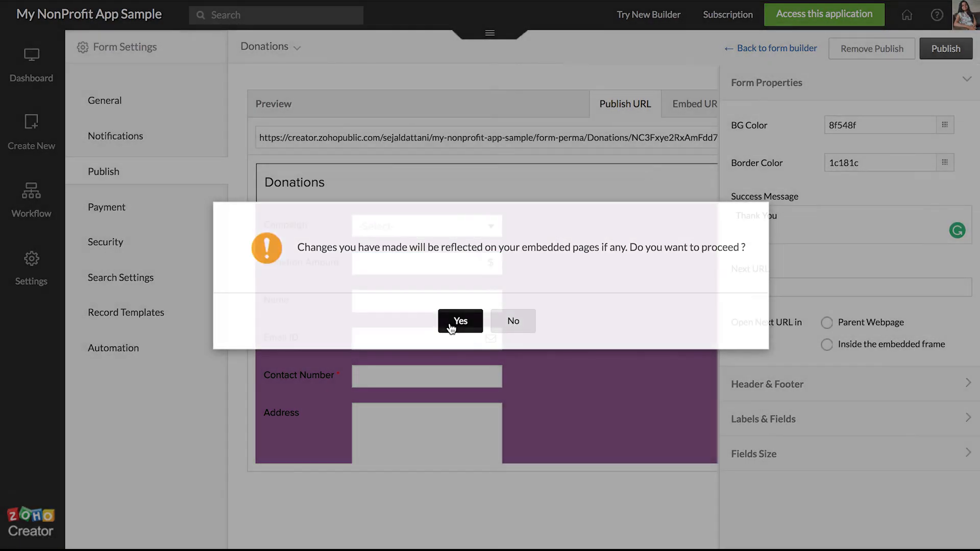
click(451, 328)
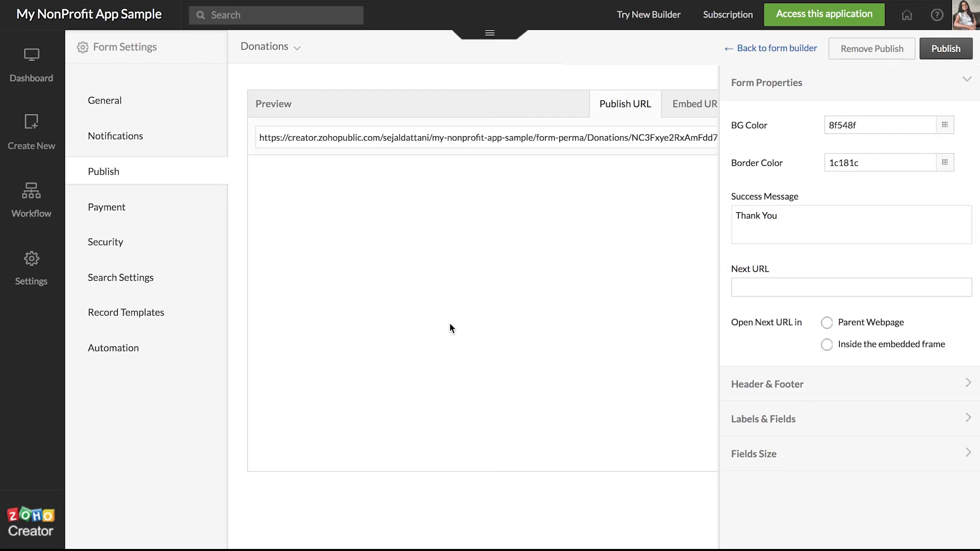
click(480, 138)
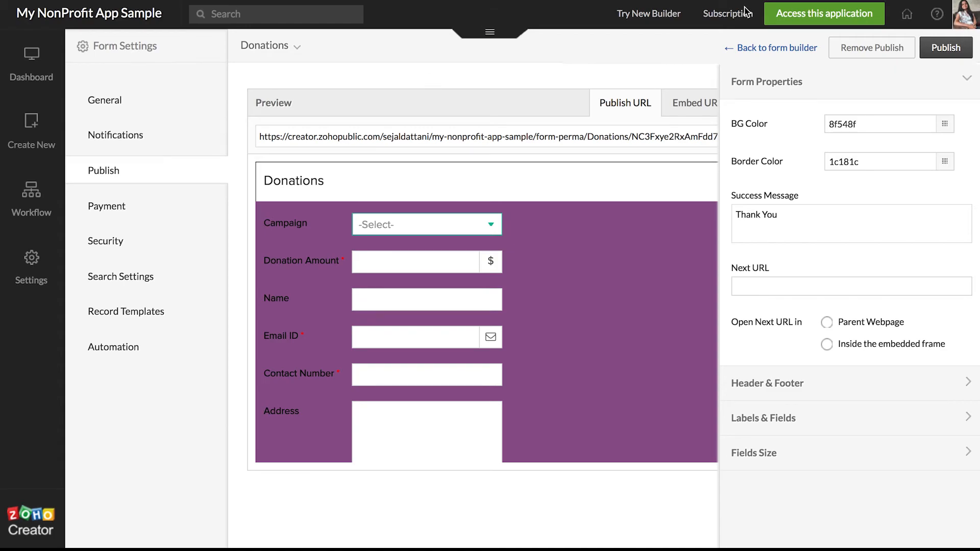
Step: Open the live app, choose campaign 7 - Bring Angel Home and enter 1000 as the amount
click(804, 25)
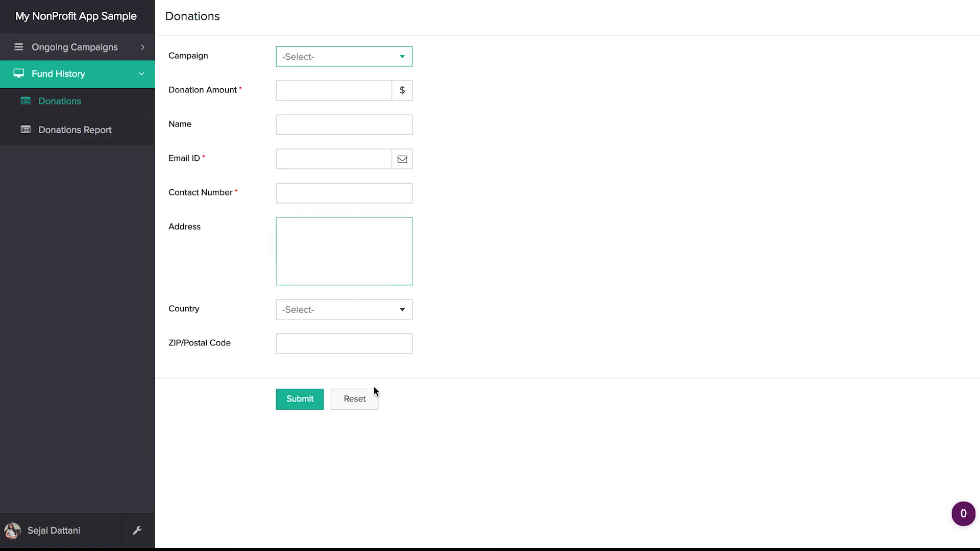
click(358, 65)
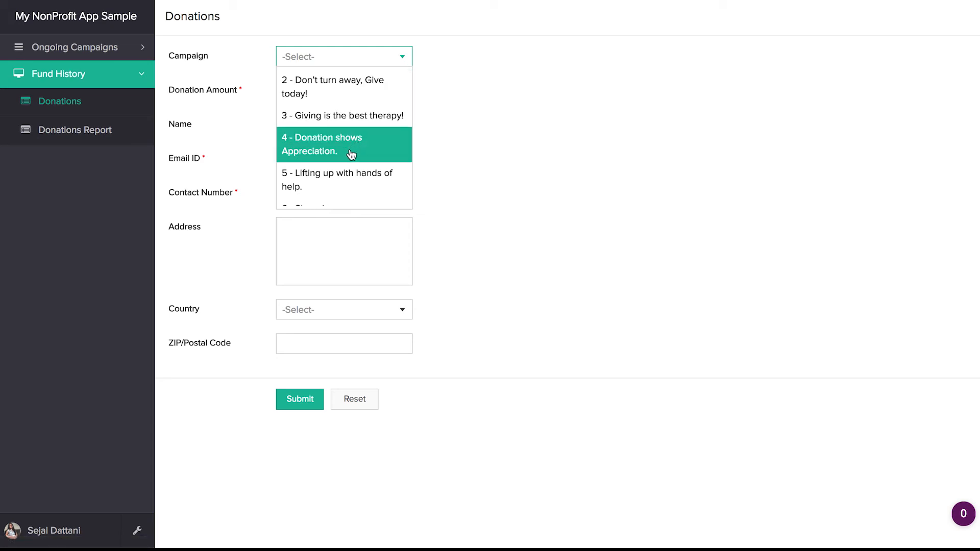
scroll(347, 158, down, 2)
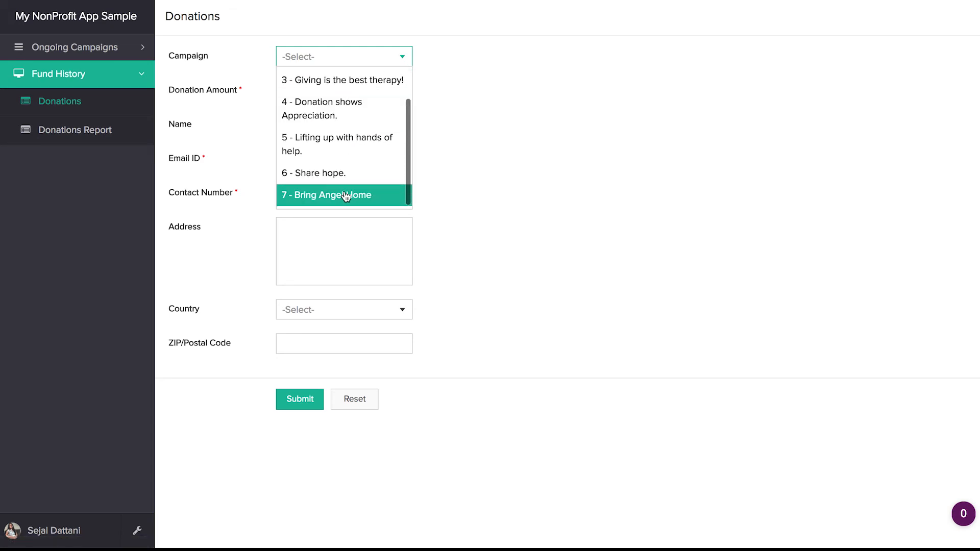
click(346, 196)
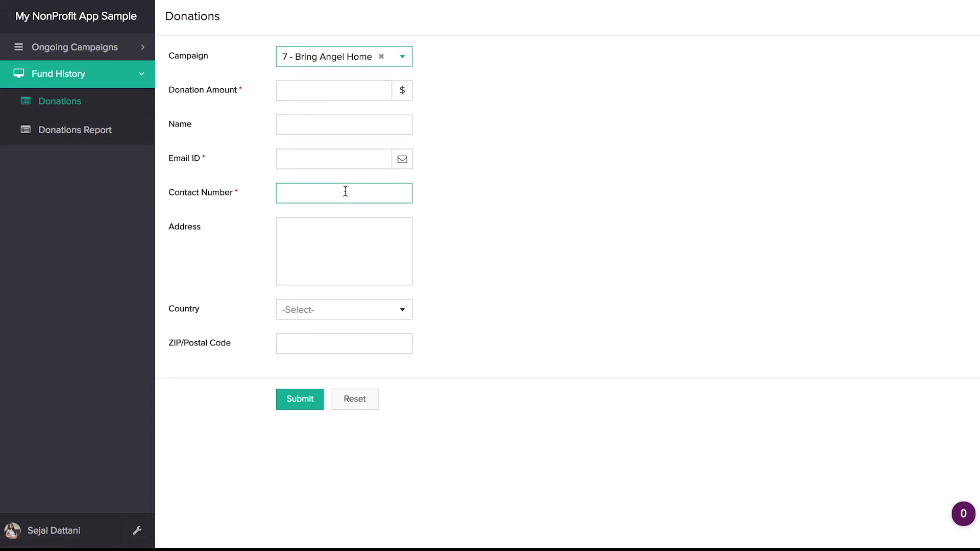
click(319, 91)
text(1000)
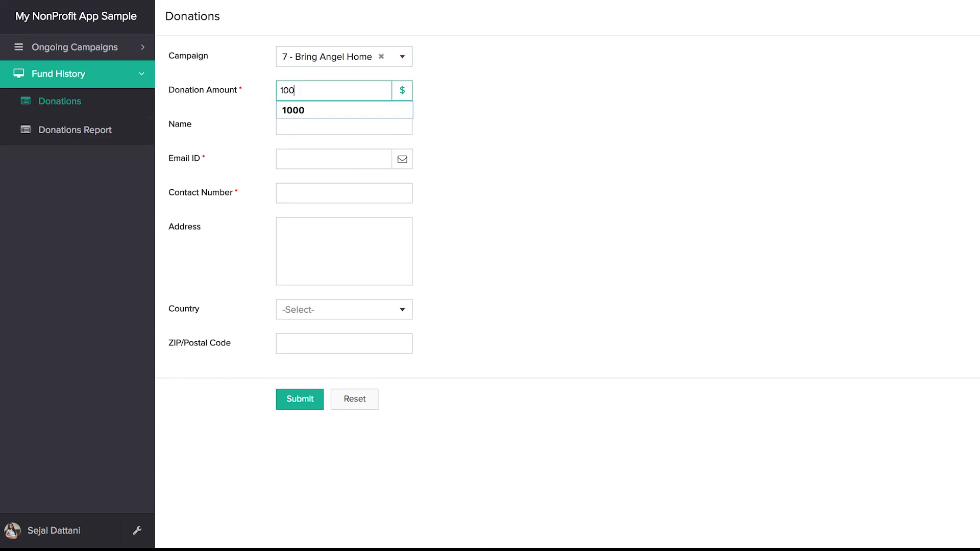
click(555, 113)
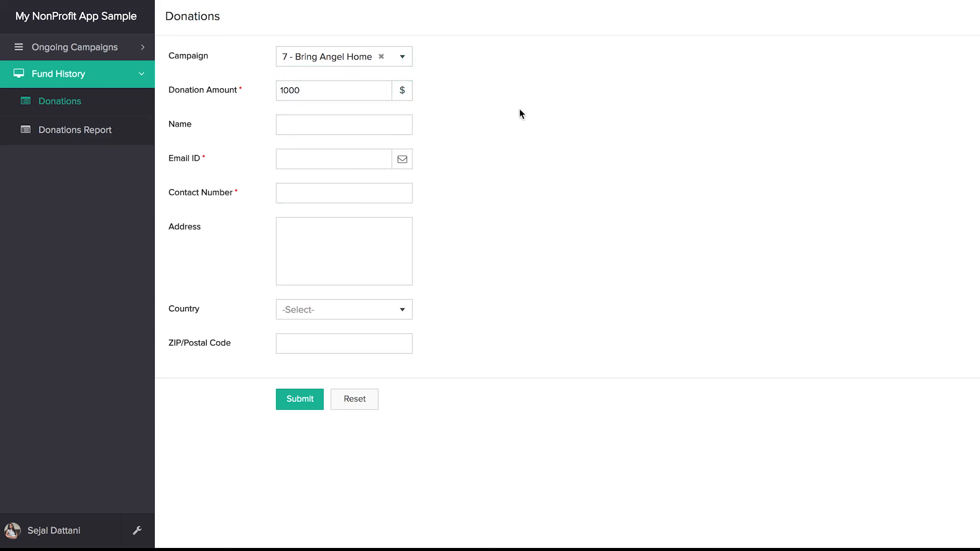
Step: Fill in the donor's name, e-mail and contact number, country India, and postal code
click(295, 121)
text(Sejal)
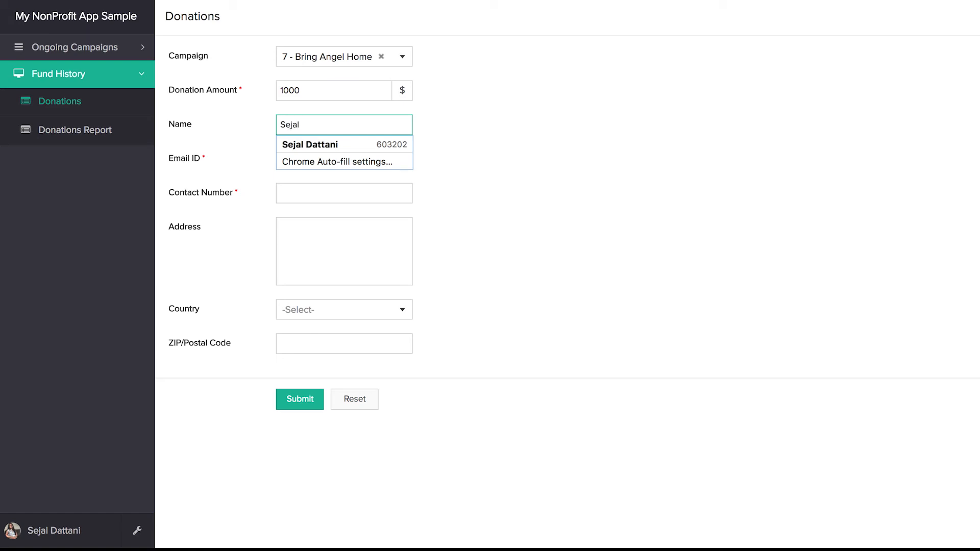
key(Tab)
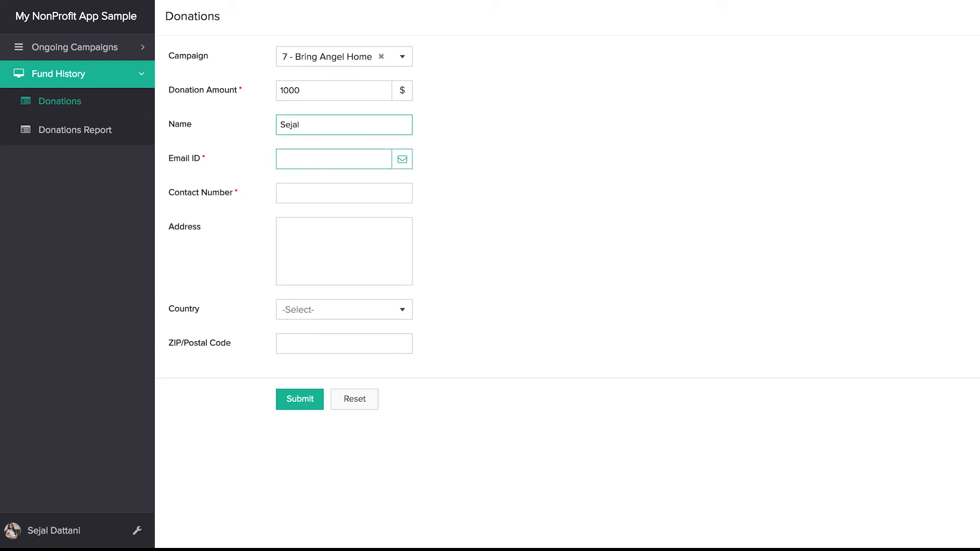
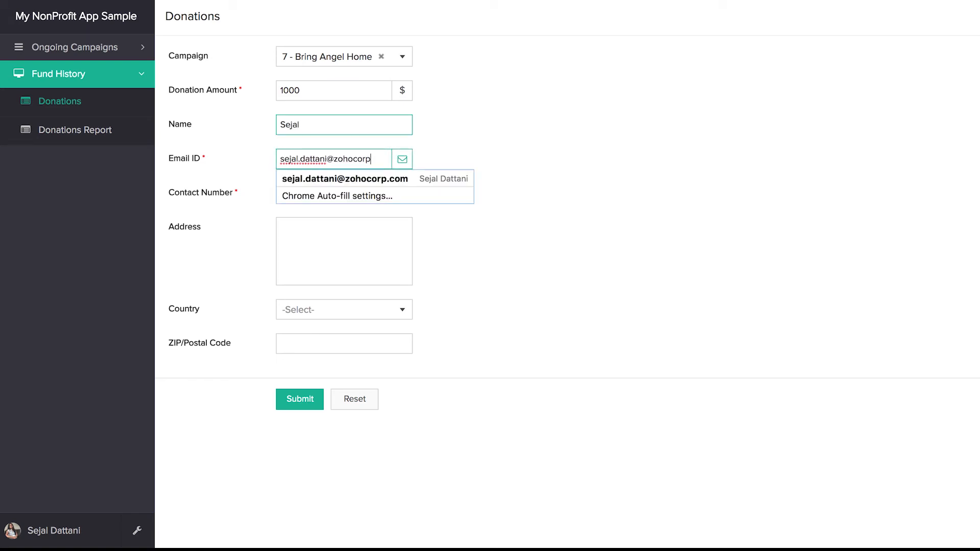
key(Tab)
click(318, 311)
scroll(317, 408, down, 20)
click(311, 413)
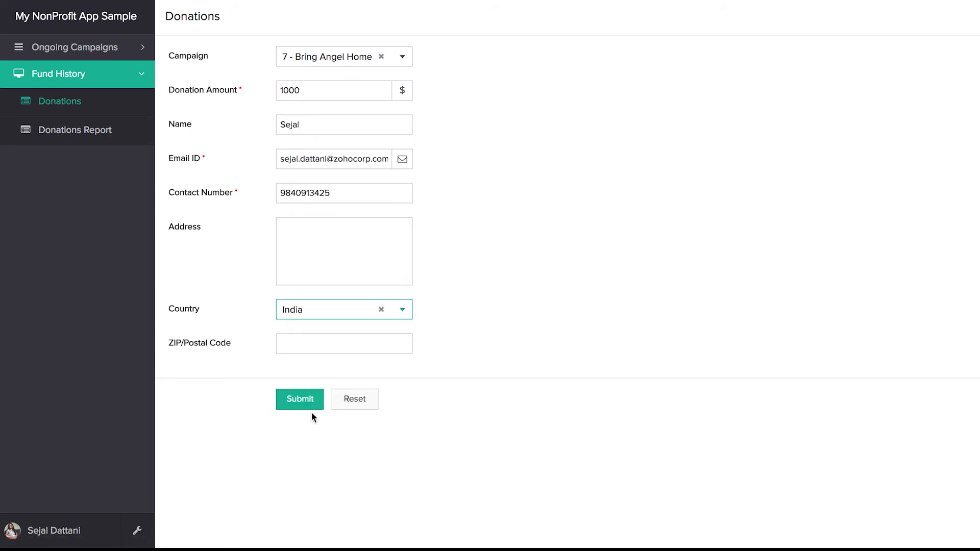
click(312, 343)
text(600)
click(307, 363)
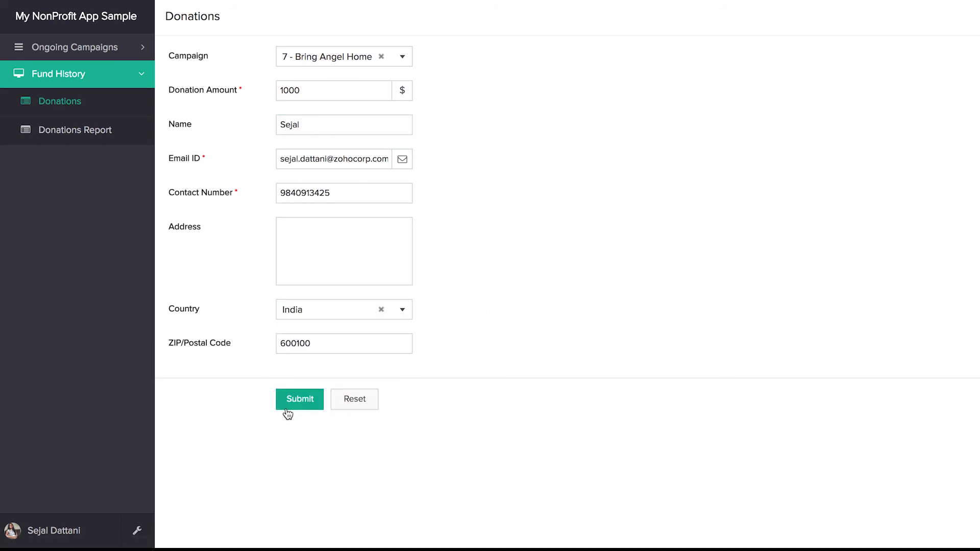
Step: Submit the donation and sign into PayPal with the account e-mail and password
click(295, 409)
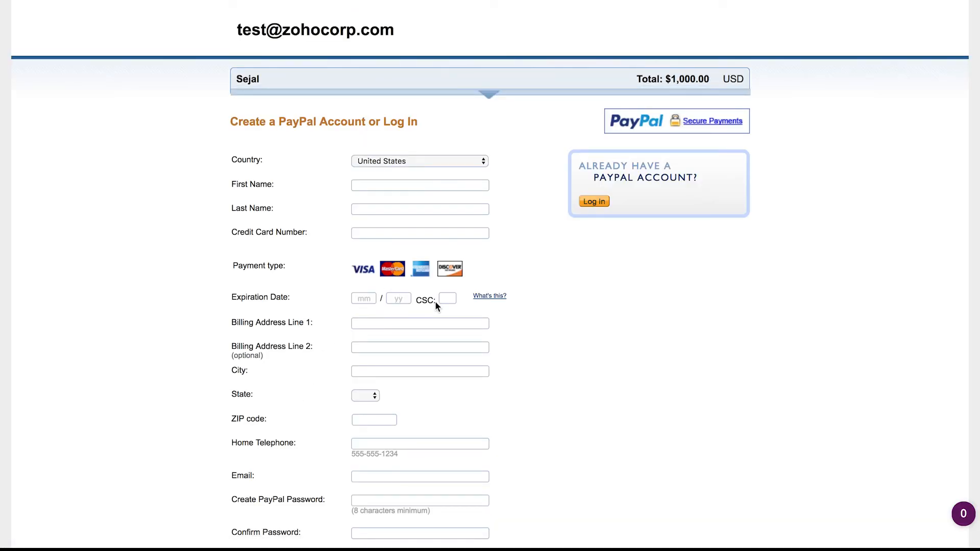
scroll(511, 307, down, 1)
click(598, 203)
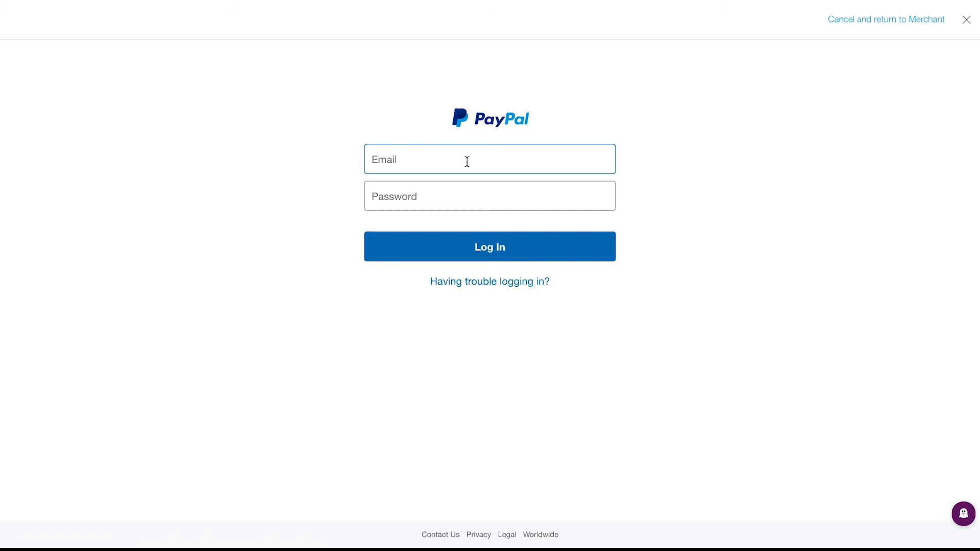
key(ctrl+v)
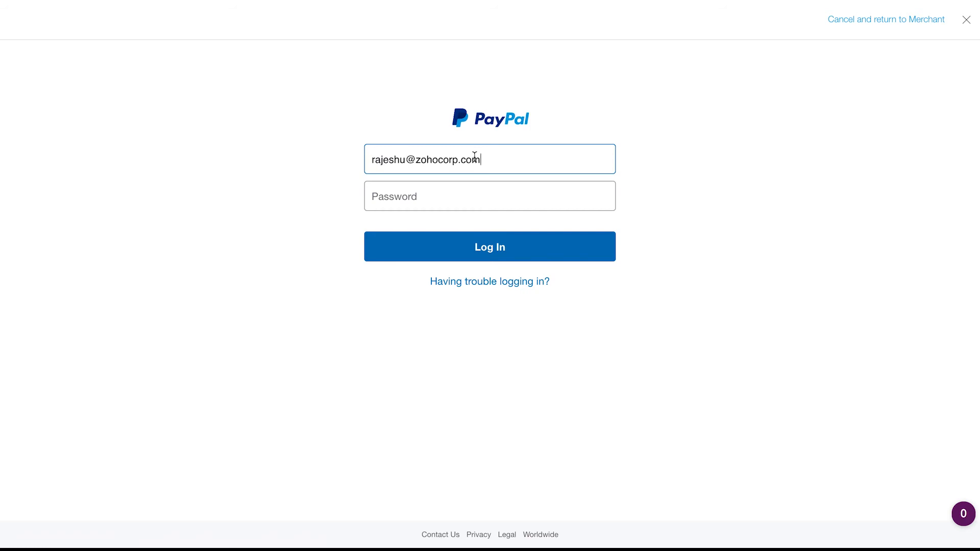
click(422, 198)
key(ctrl+v)
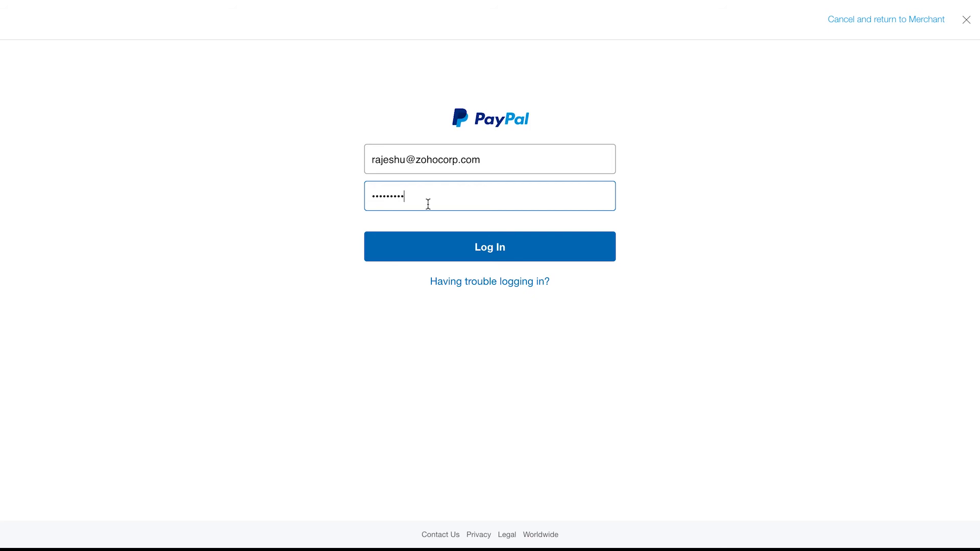
click(468, 245)
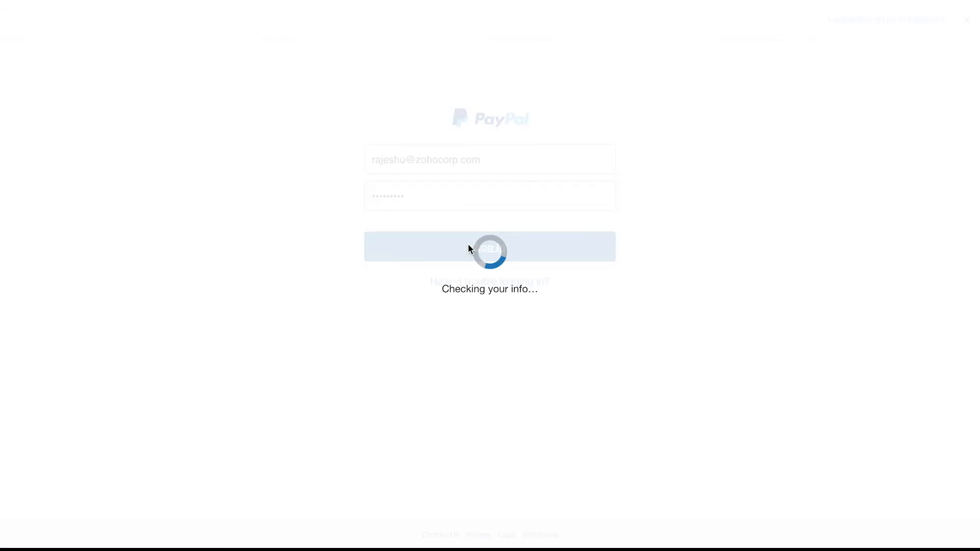
Step: Confirm the $1,000.00 USD donation and return to the donation app
scroll(610, 405, down, 1)
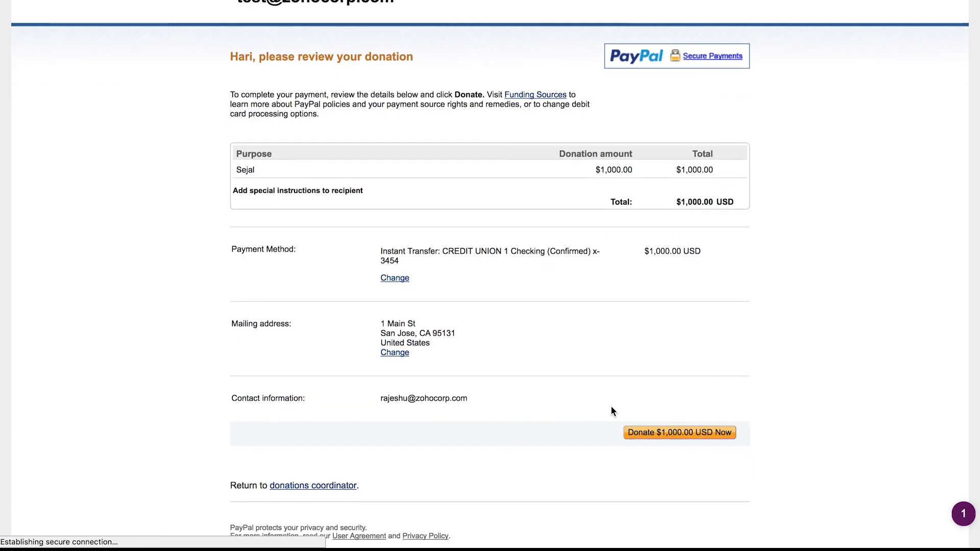
click(664, 437)
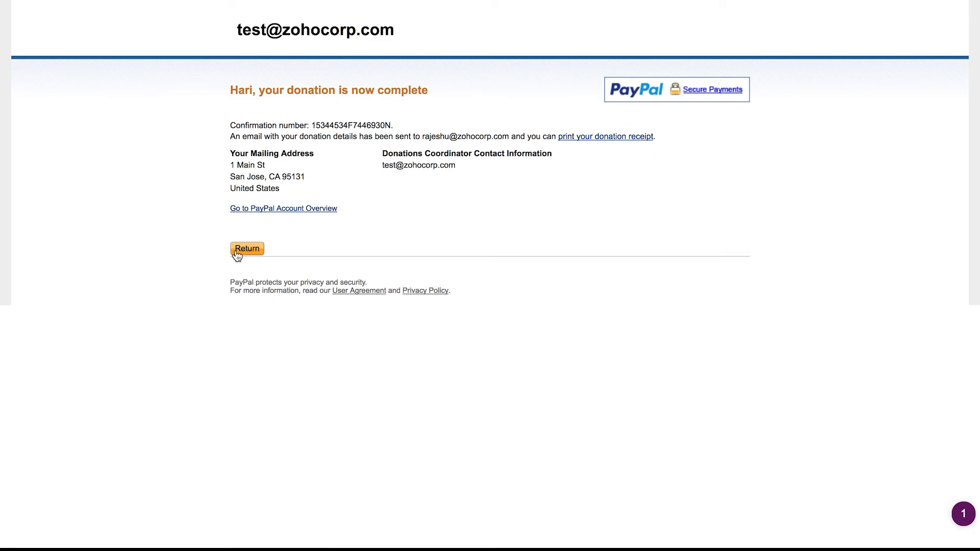
click(247, 249)
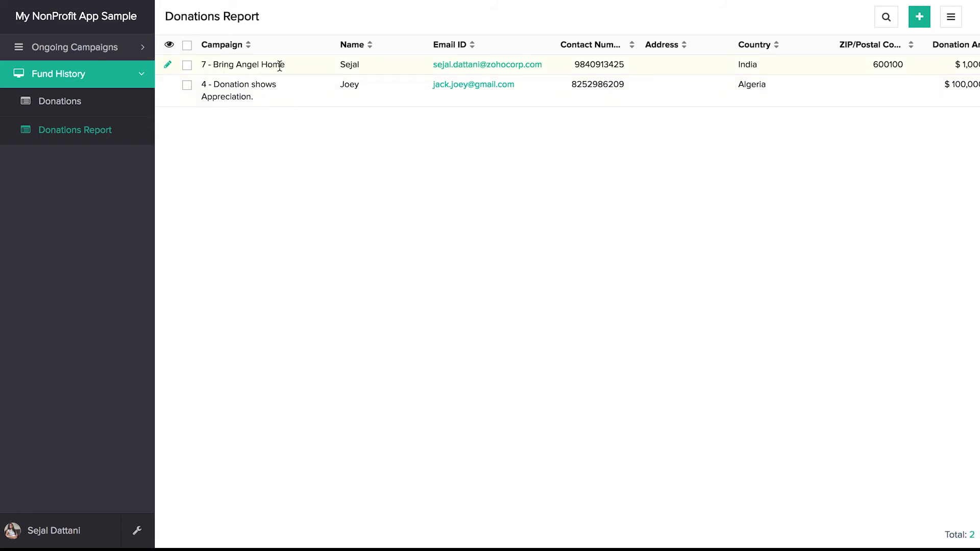
Step: Scroll the Donations Report right to show the $1,000.00 Donation Amount column
scroll(504, 66, right, 2)
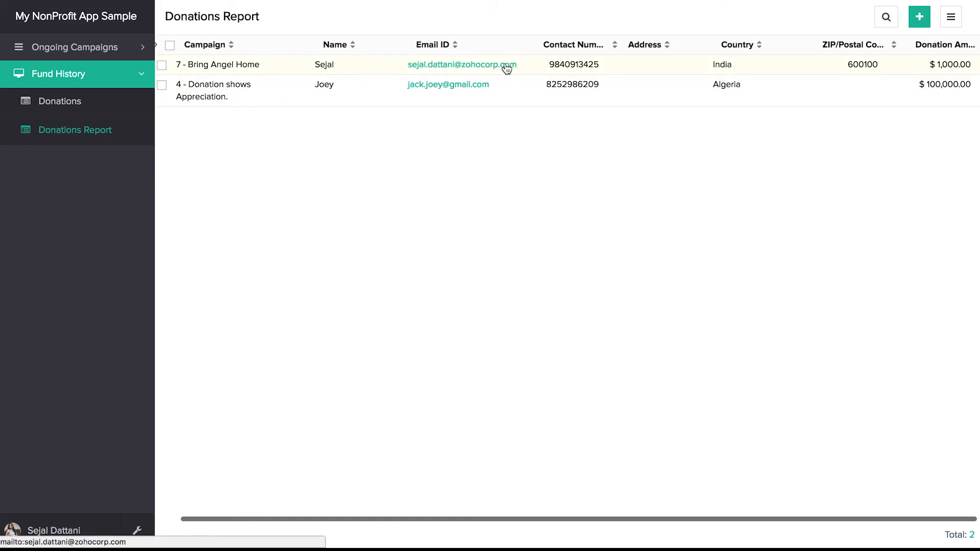